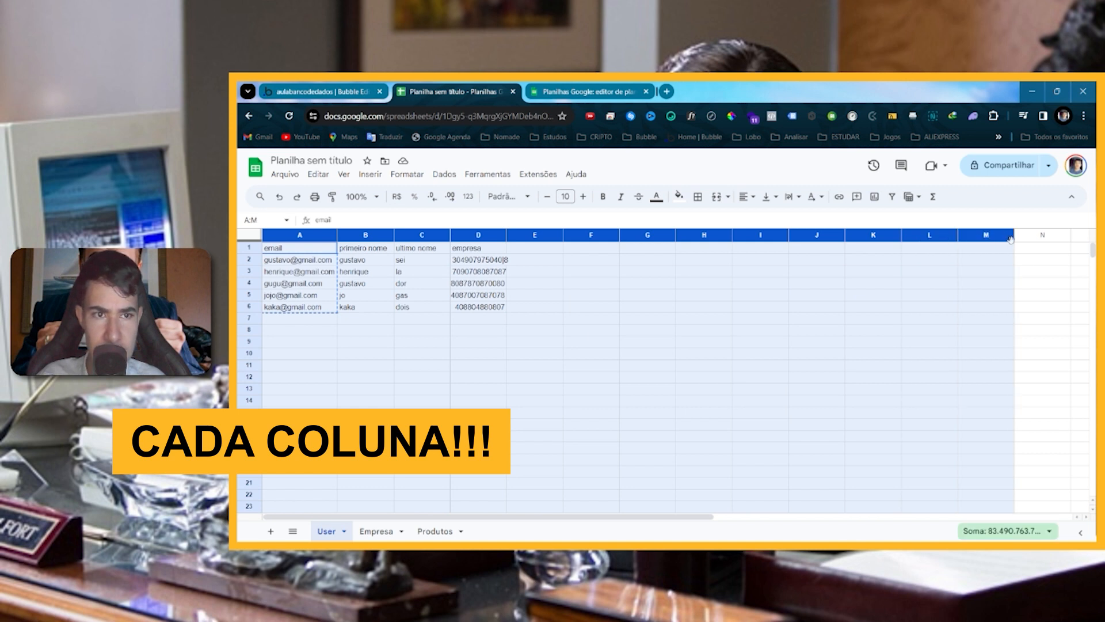
Add more batches of 1000 rows at the bottom of the User sheet and return to its first row.
left_click(1028, 271)
left_click_drag(761, 517, 1096, 518)
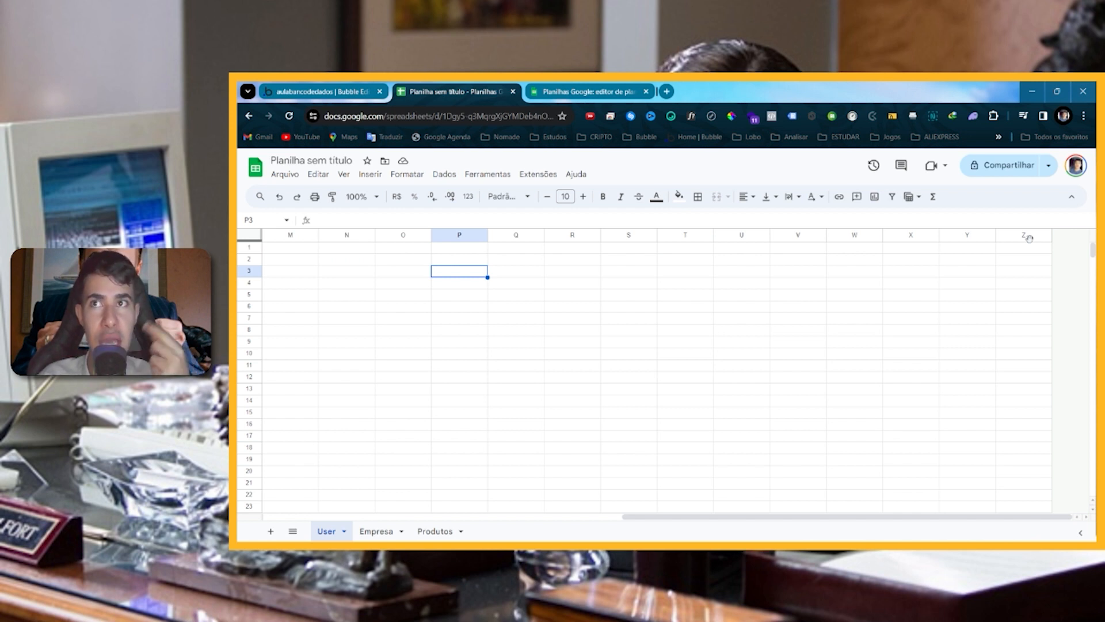
left_click_drag(659, 517, 331, 517)
scroll(419, 348, "down", 15)
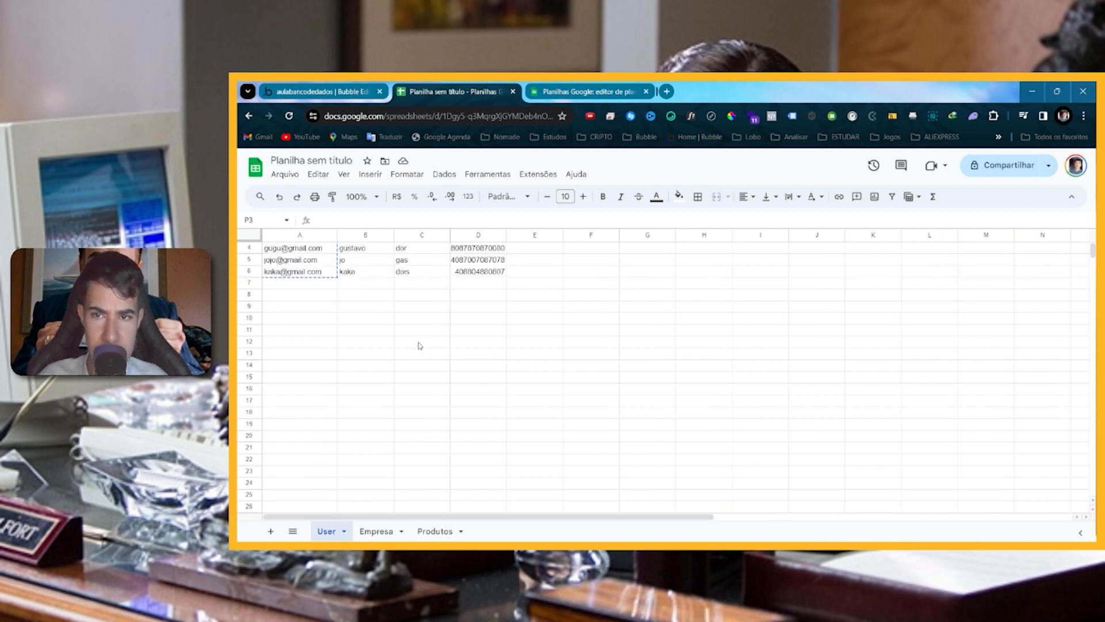
left_click_drag(1093, 277, 1093, 484)
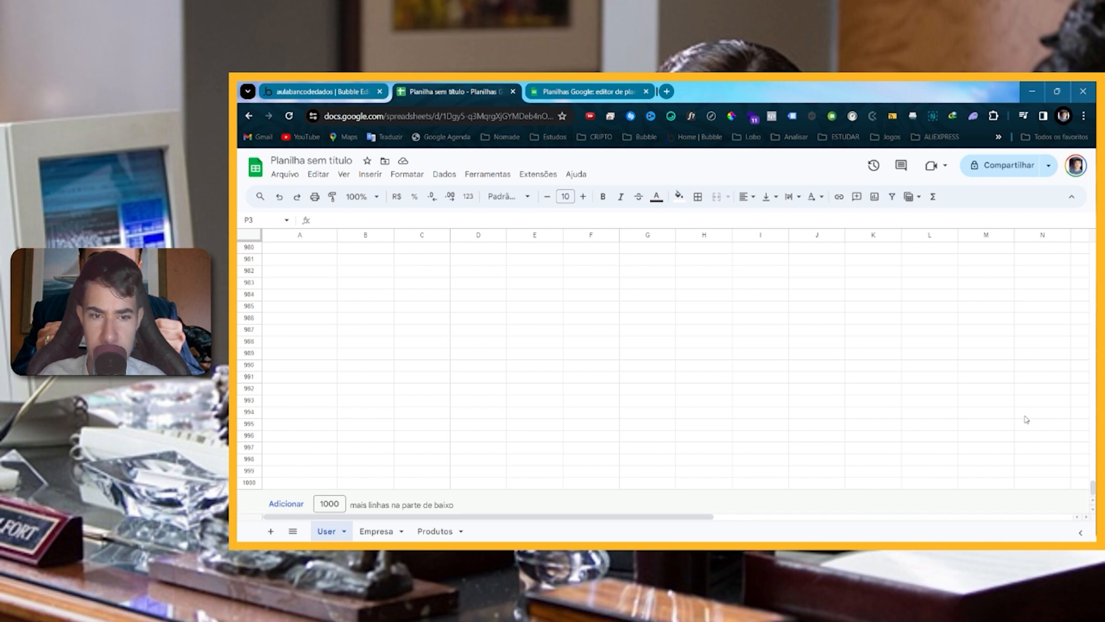
left_click(286, 504)
left_click(293, 504)
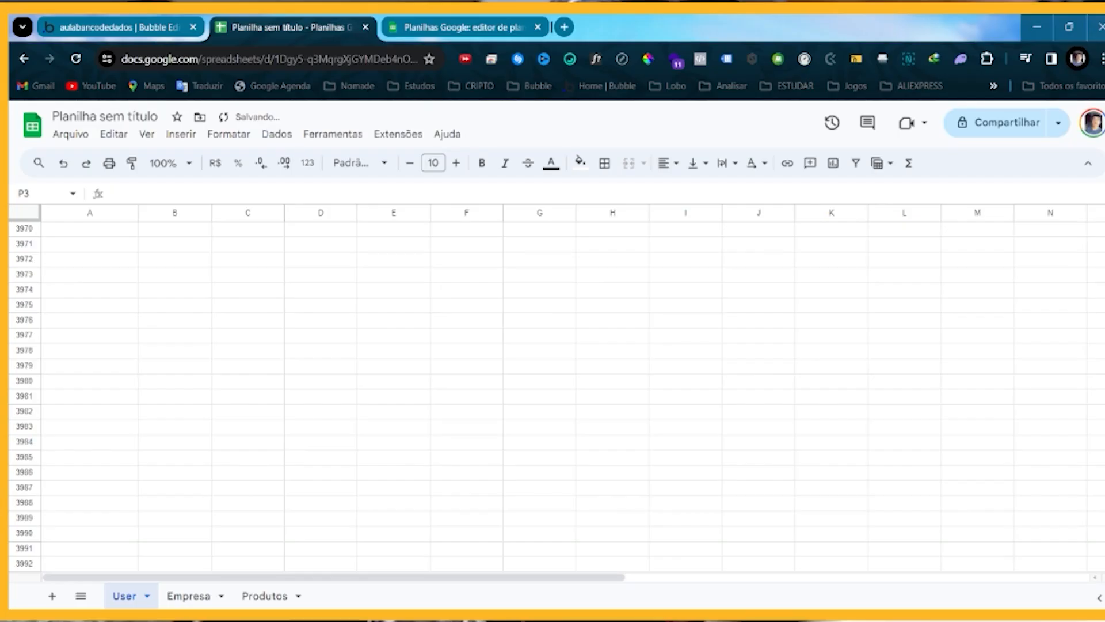
left_click_drag(1093, 487, 1088, 245)
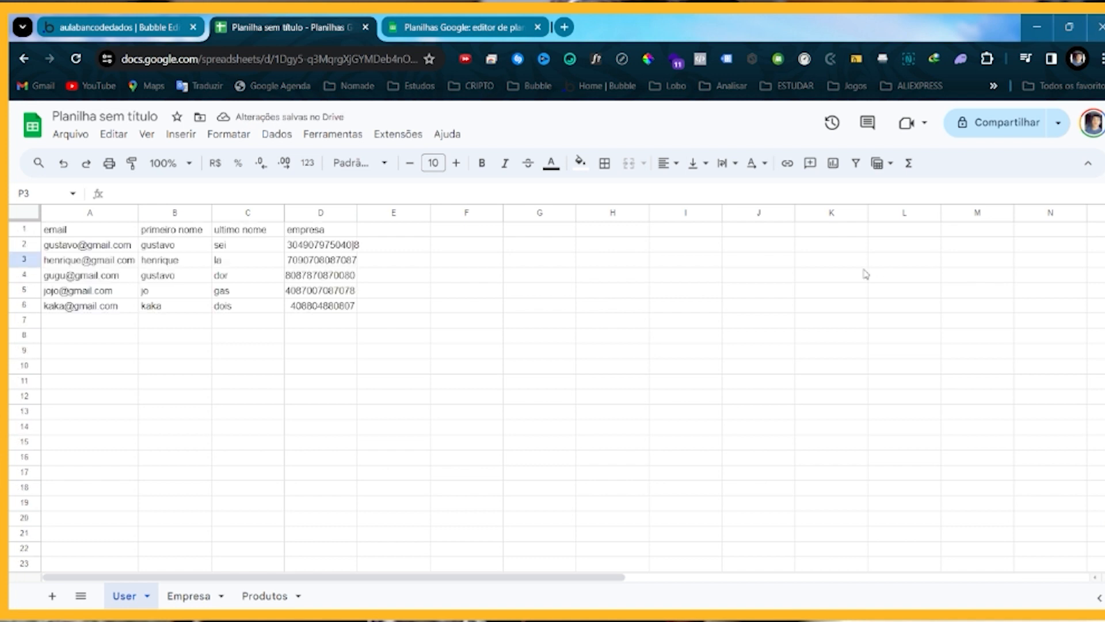
Examine the User sheet's columns, from email to empresa, and the entries listed under the email header.
left_click_drag(104, 214, 1096, 236)
left_click(307, 276)
left_click_drag(81, 230, 95, 339)
left_click(142, 277)
left_click(91, 231)
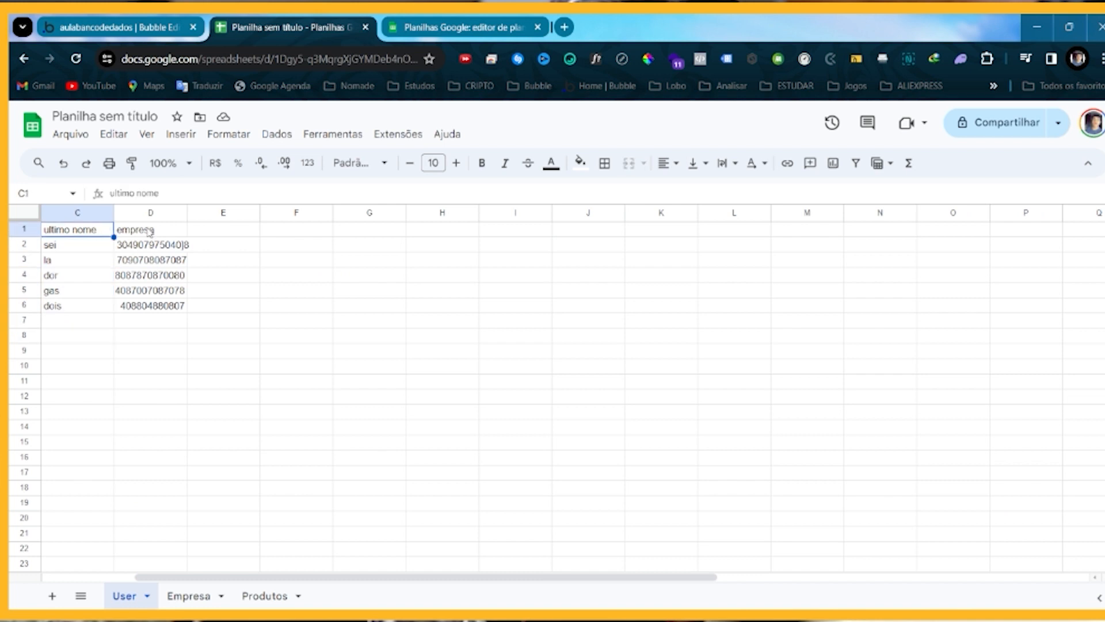
left_click(155, 230)
left_click(223, 563)
left_click_drag(211, 577, 119, 577)
left_click_drag(74, 248, 92, 581)
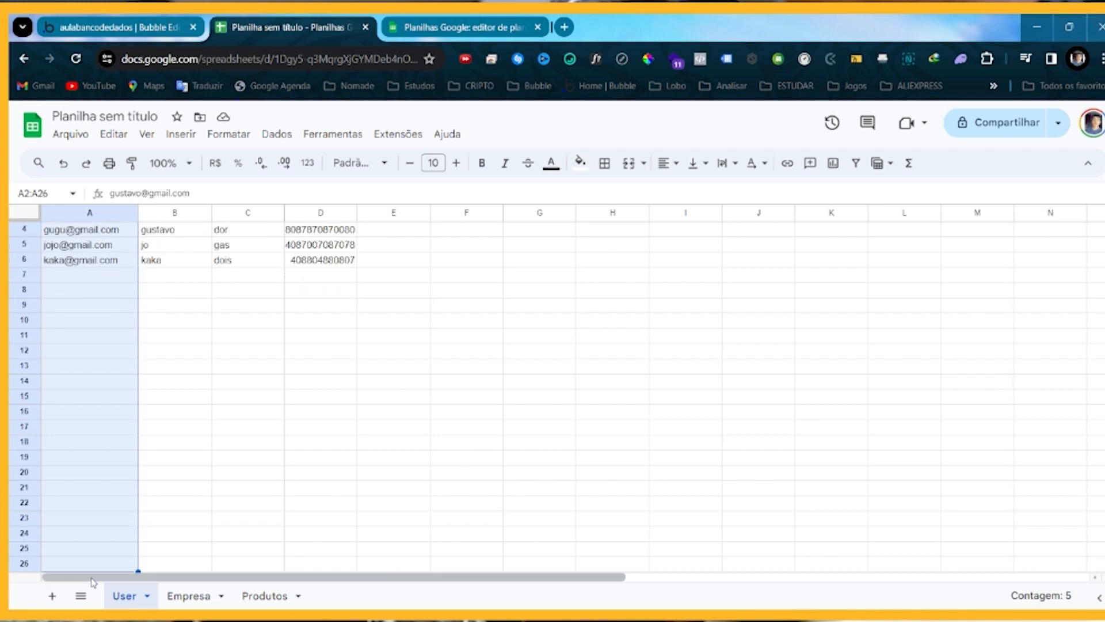
Switch to the Bubble editor and create a text field named "nome" on the User data type.
left_click(133, 20)
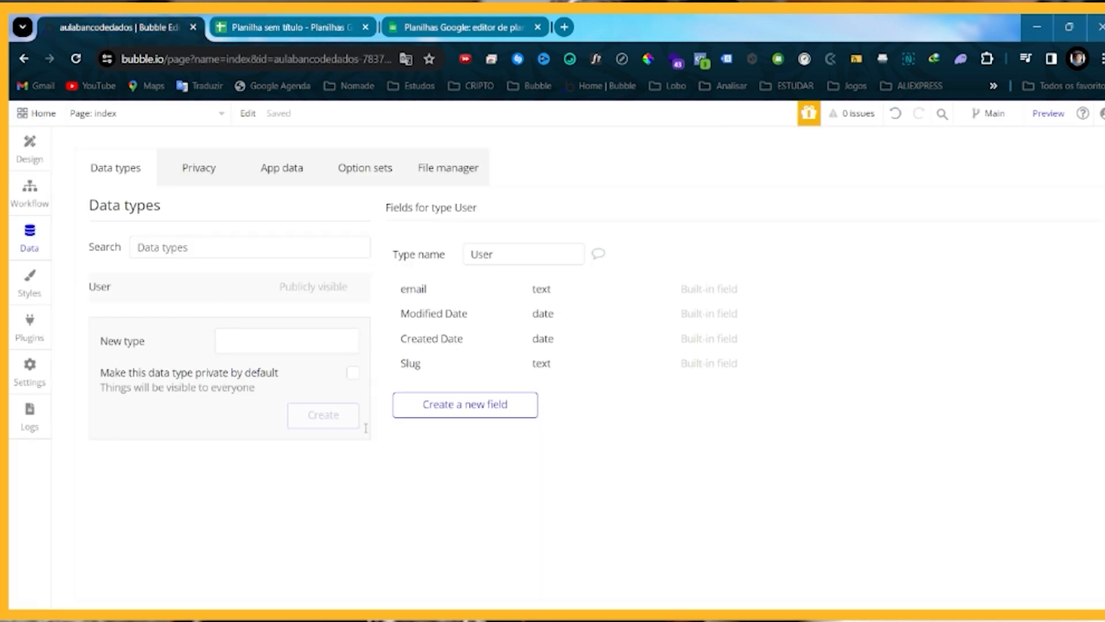
left_click(452, 411)
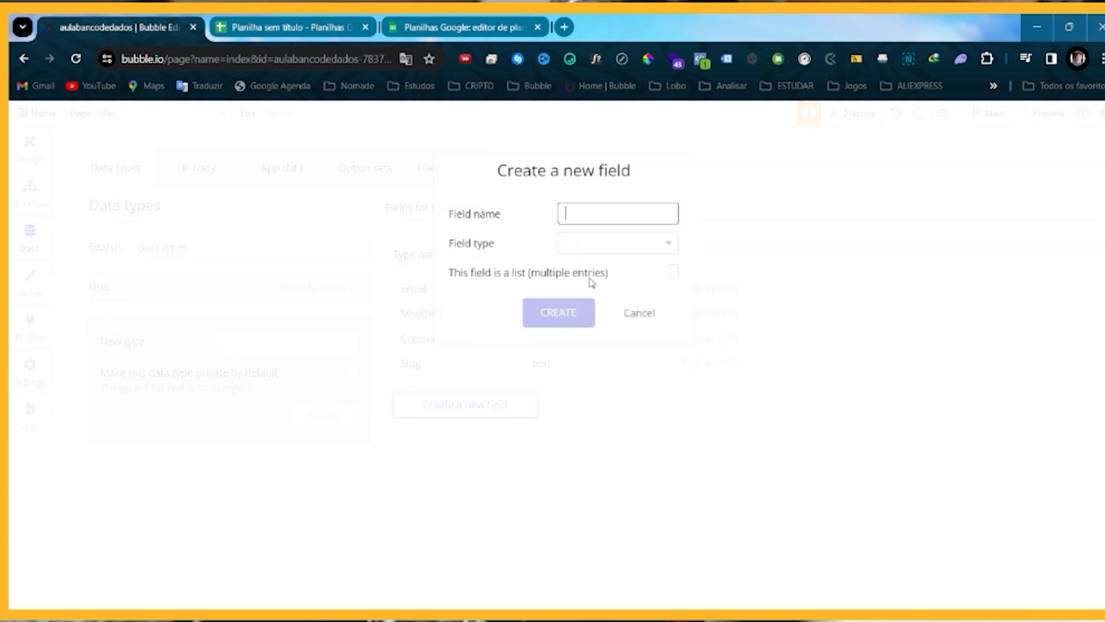
type("nome")
left_click(583, 242)
left_click(576, 328)
Check the spreadsheet's name column header and rename the User type's nome field to "primeiro nome" in Bubble.
left_click(245, 20)
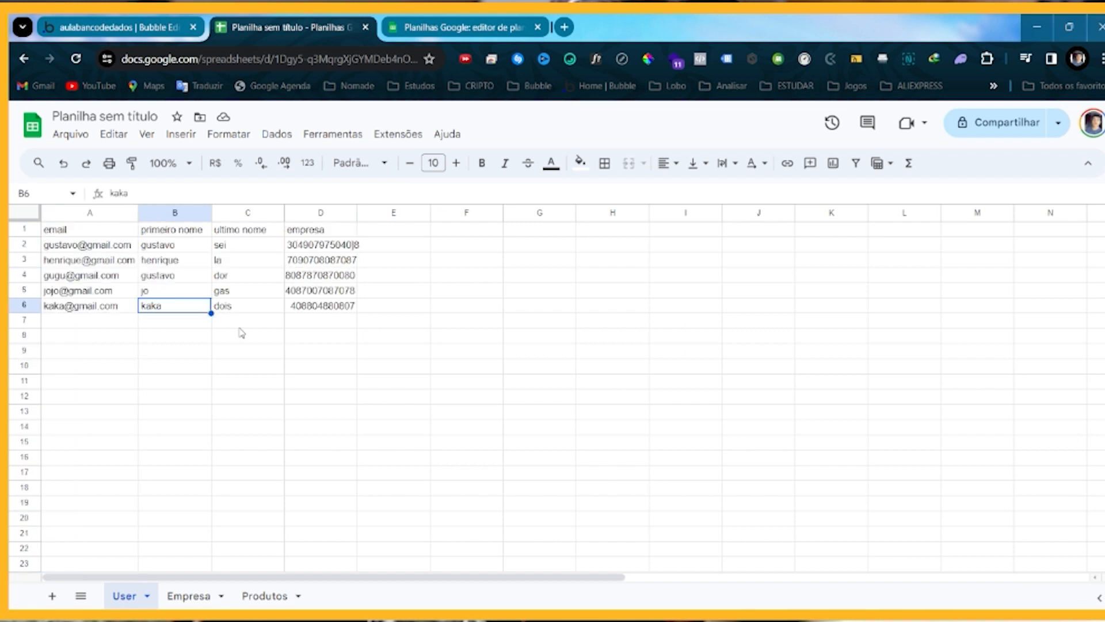
left_click(81, 21)
left_click(404, 290)
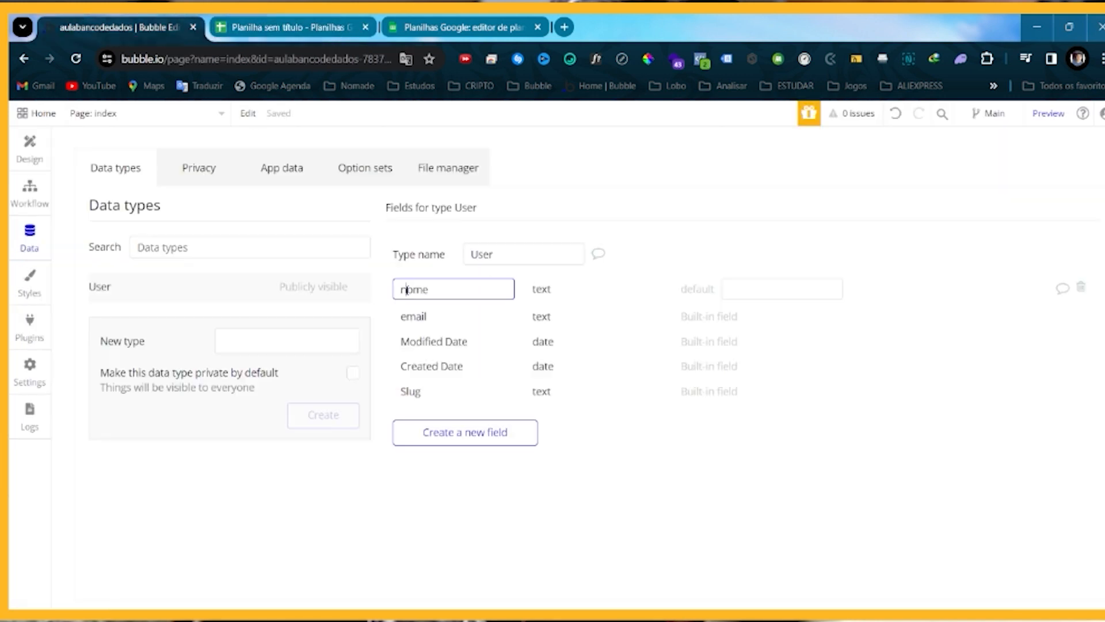
type("primeiro")
Compare the User sheet with the All Users table in Bubble's app data, then return to the data types.
left_click(292, 22)
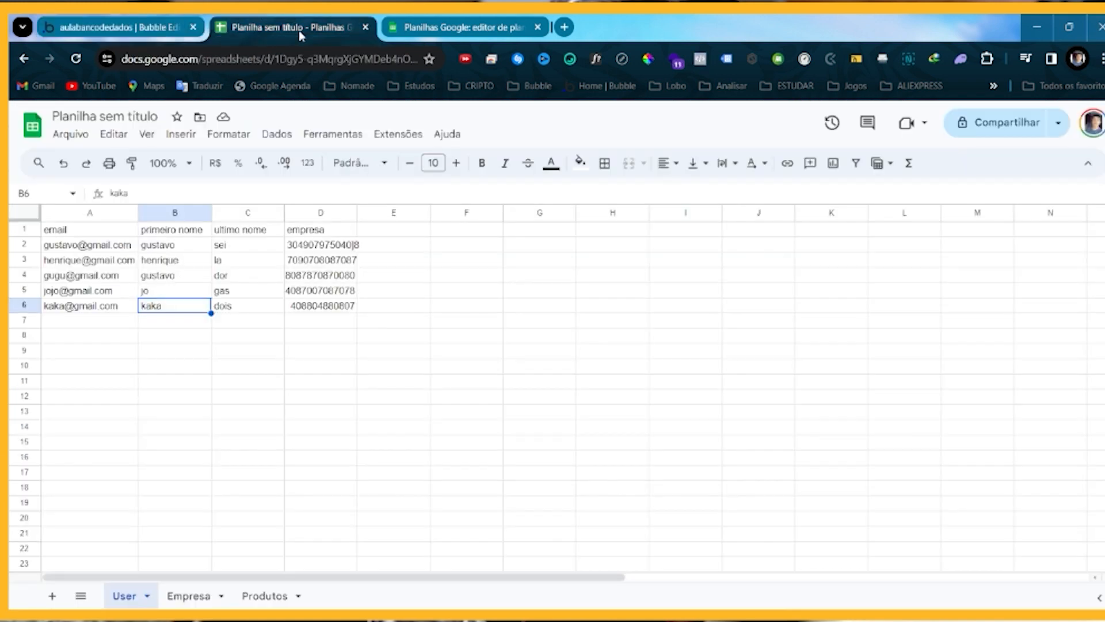
left_click(80, 21)
left_click(311, 174)
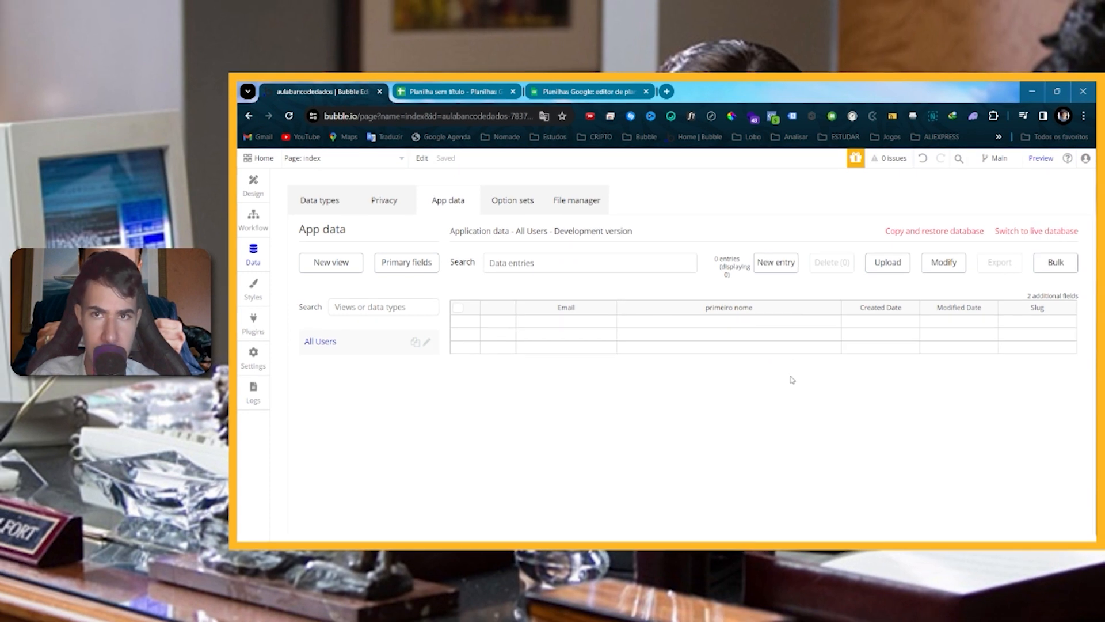
left_click(470, 91)
left_click(345, 92)
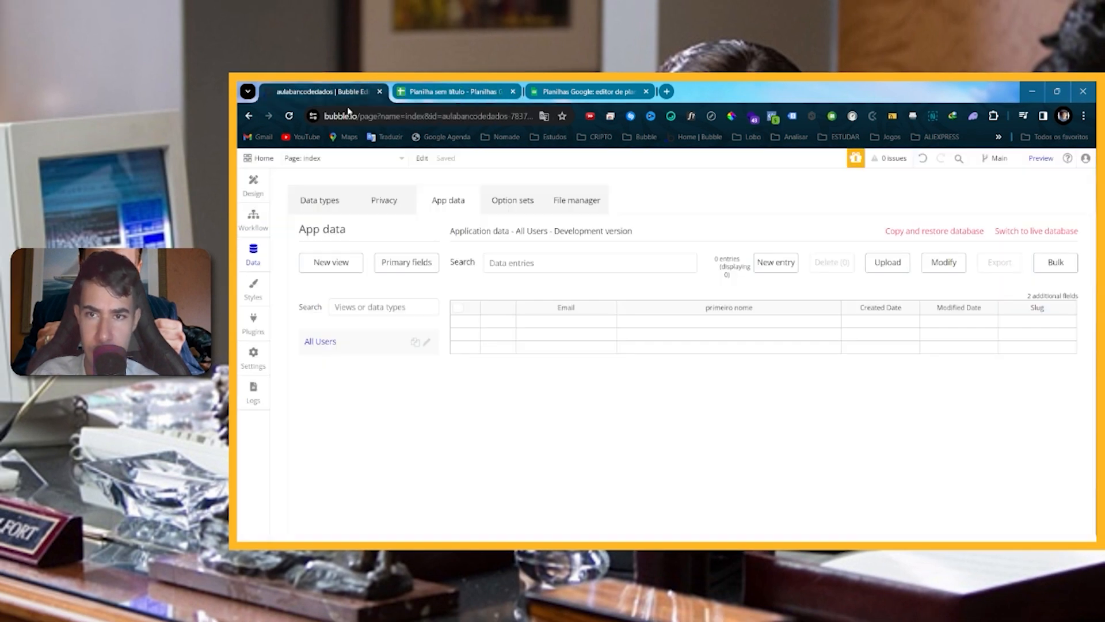
left_click(315, 205)
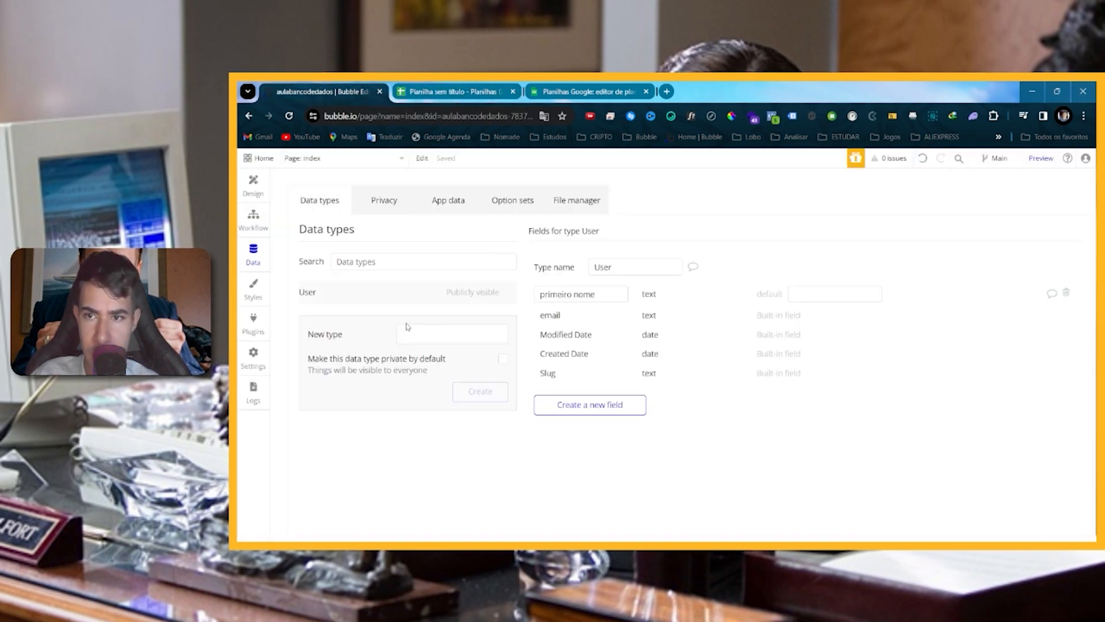
Create a text field named "ultimo nome" on the User data type.
left_click(567, 405)
type("ultimo nome")
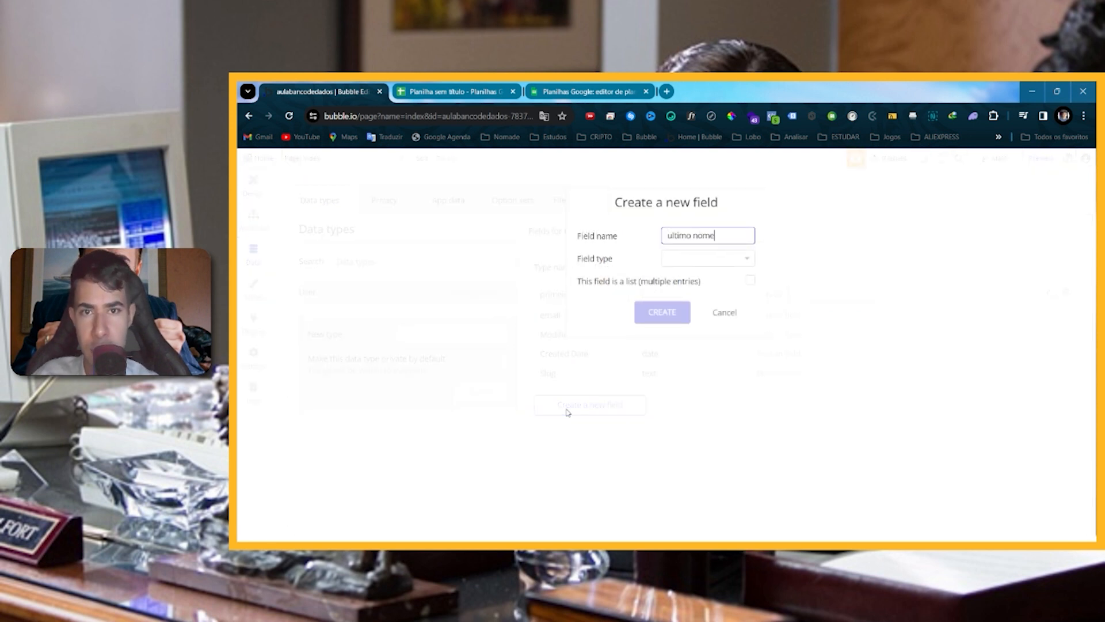
left_click(711, 259)
left_click(692, 321)
left_click(665, 313)
Compare the User sheet's email header and records with the fields of Bubble's User data type.
left_click(472, 92)
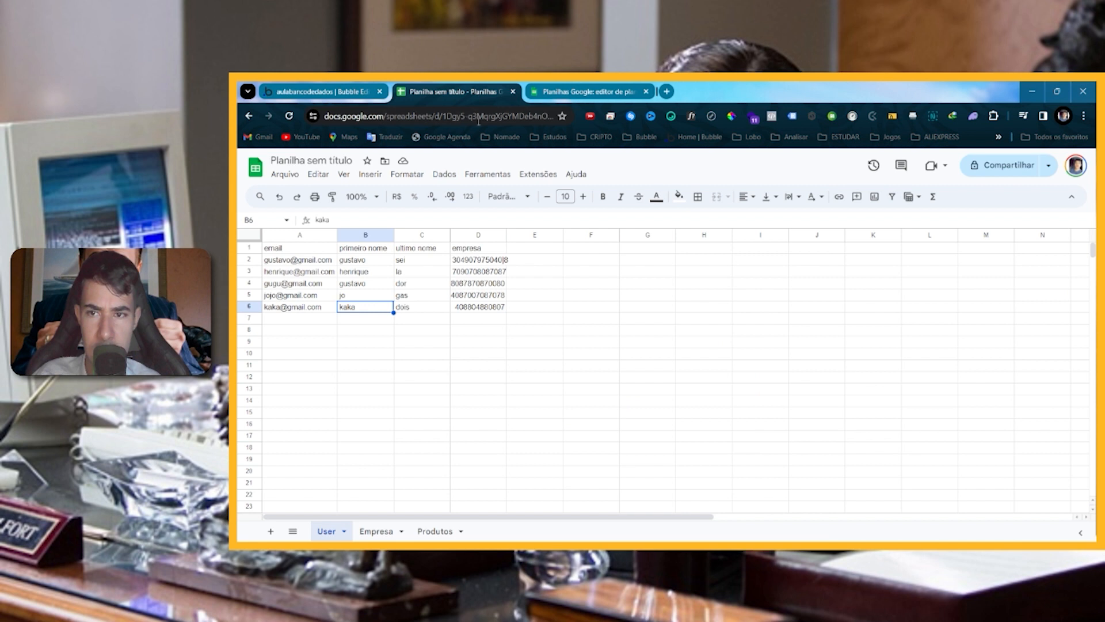
left_click(356, 87)
left_click(414, 99)
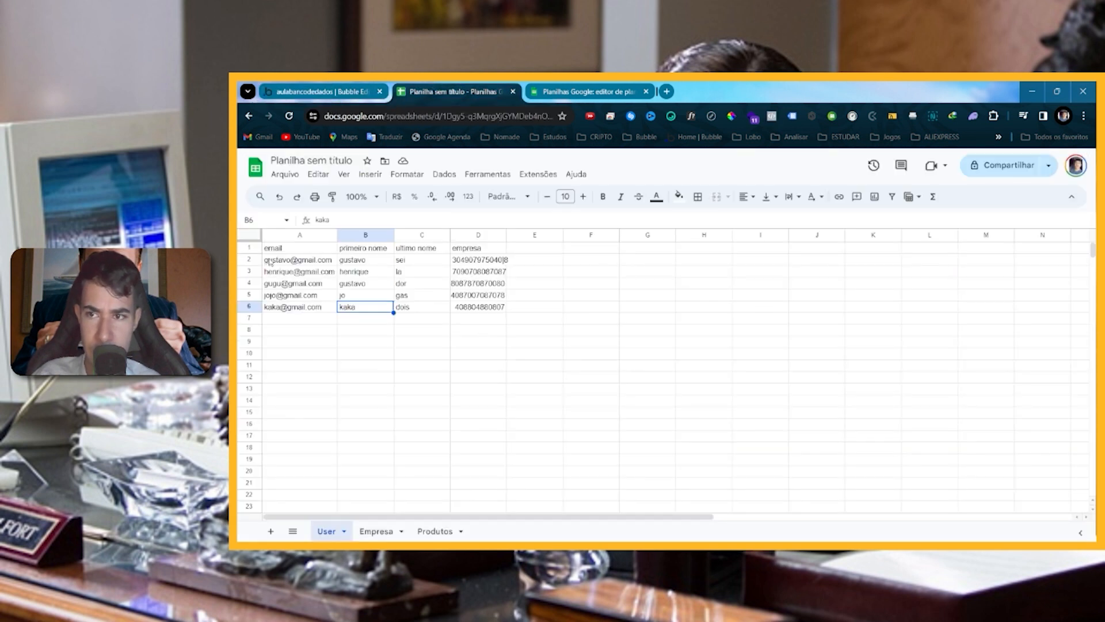
left_click(302, 247)
left_click(356, 92)
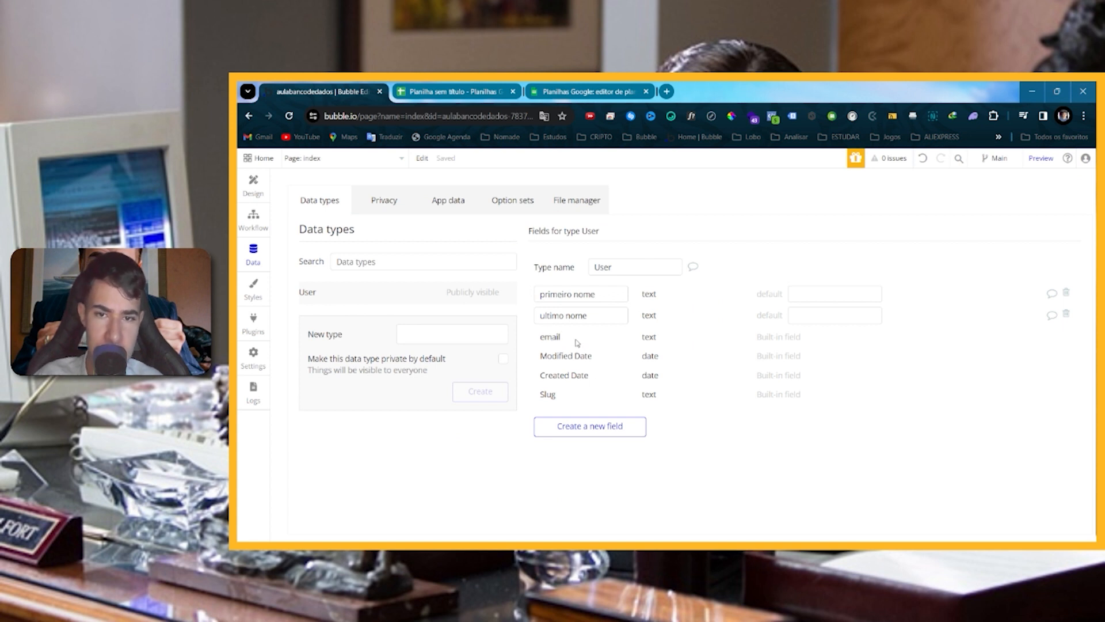
left_click(435, 90)
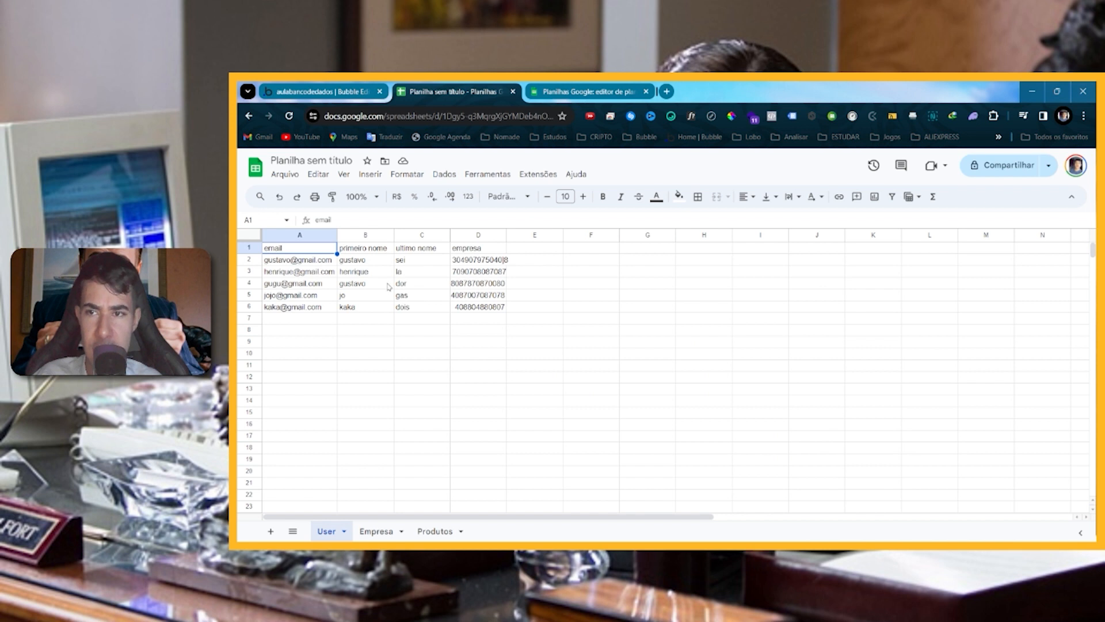
left_click_drag(301, 262, 486, 311)
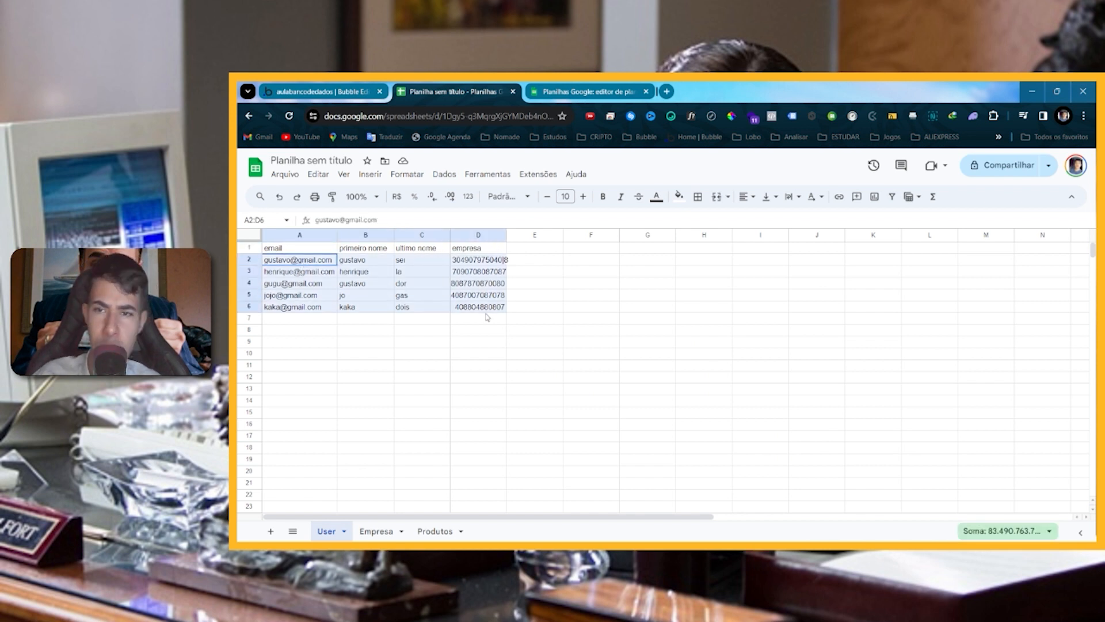
left_click_drag(487, 318, 491, 319)
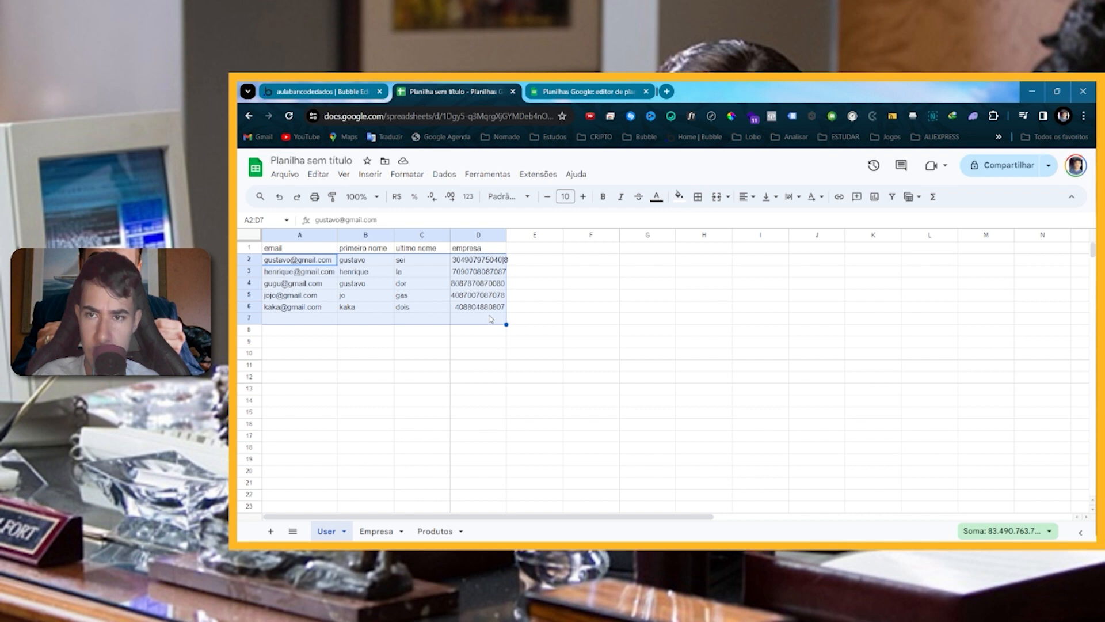
Review the Empresa sheet's columns alongside the User sheet and Bubble's data types.
left_click(366, 531)
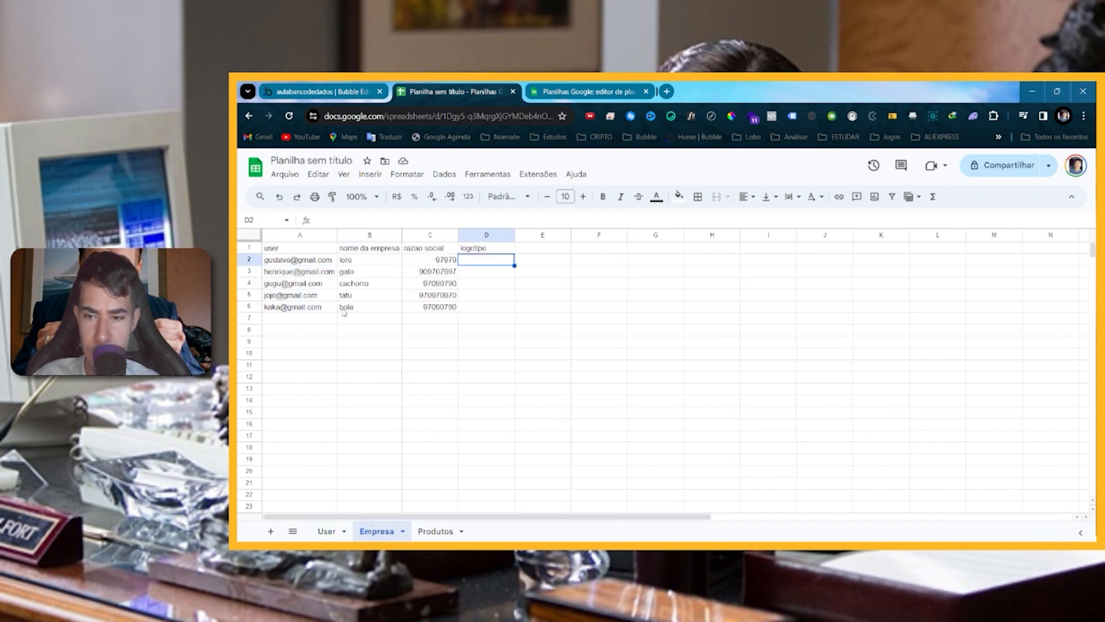
left_click(364, 86)
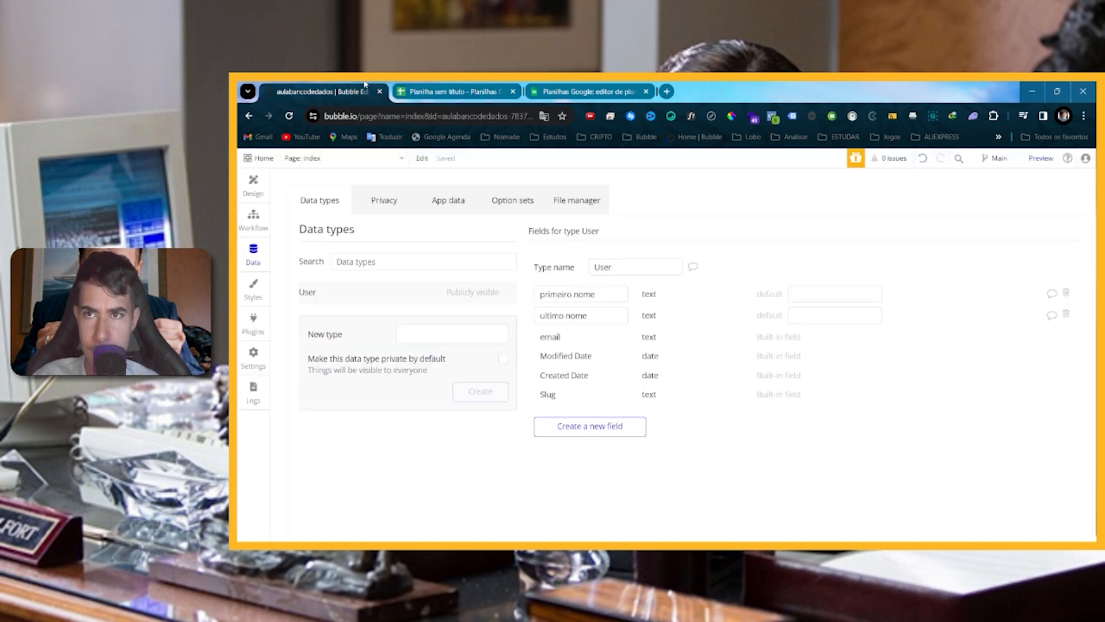
left_click(454, 91)
left_click(326, 531)
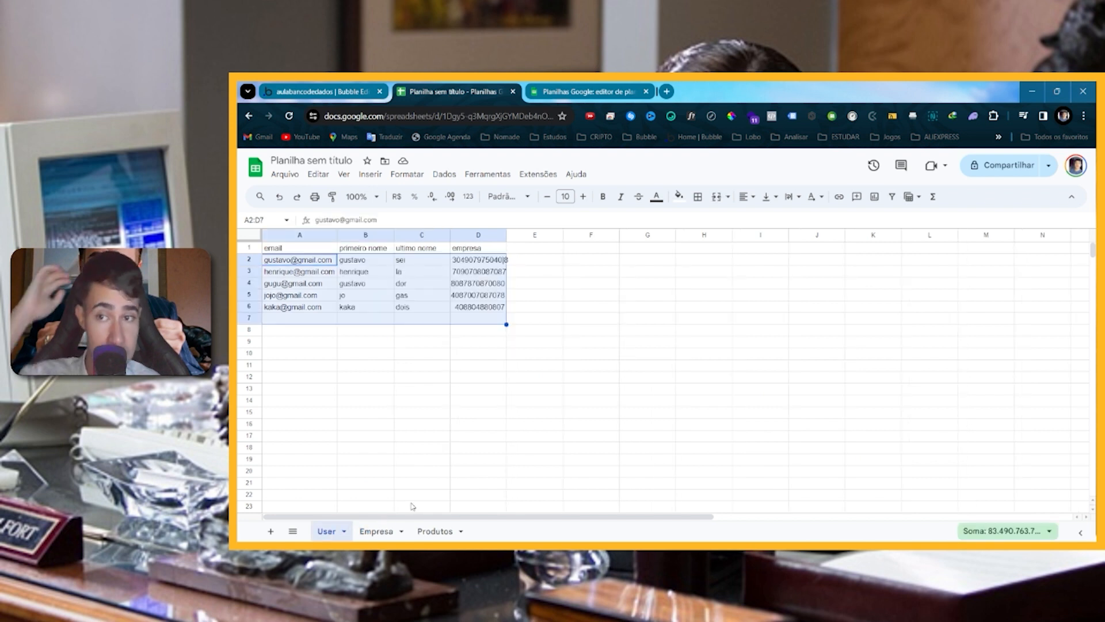
left_click(374, 531)
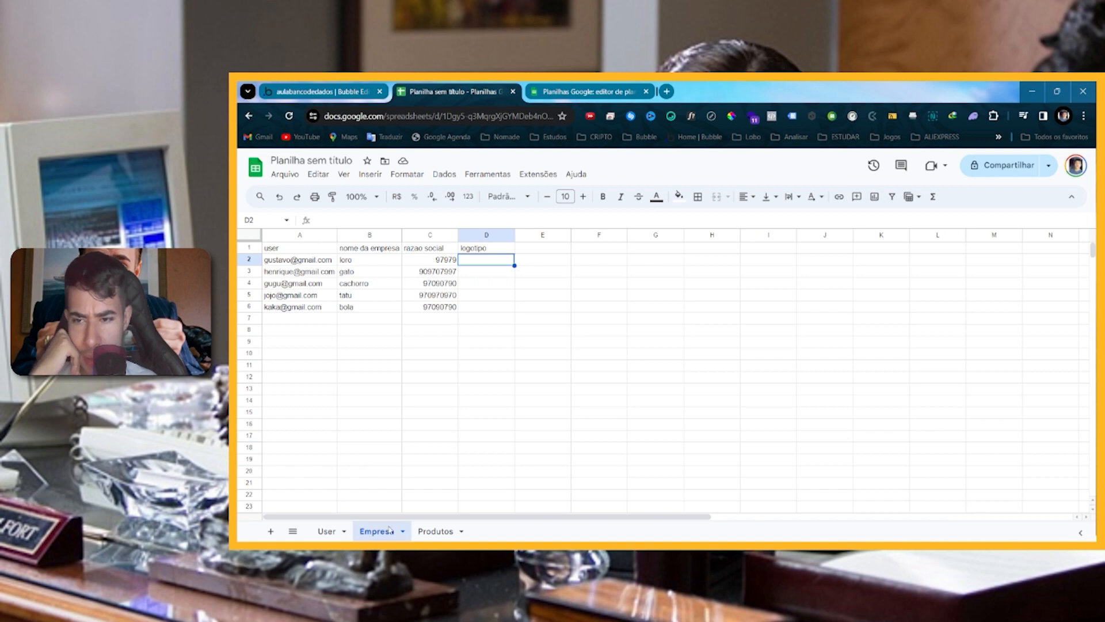
Try to create a new data type in Bubble for the Empresa sheet.
left_click(341, 89)
type("E")
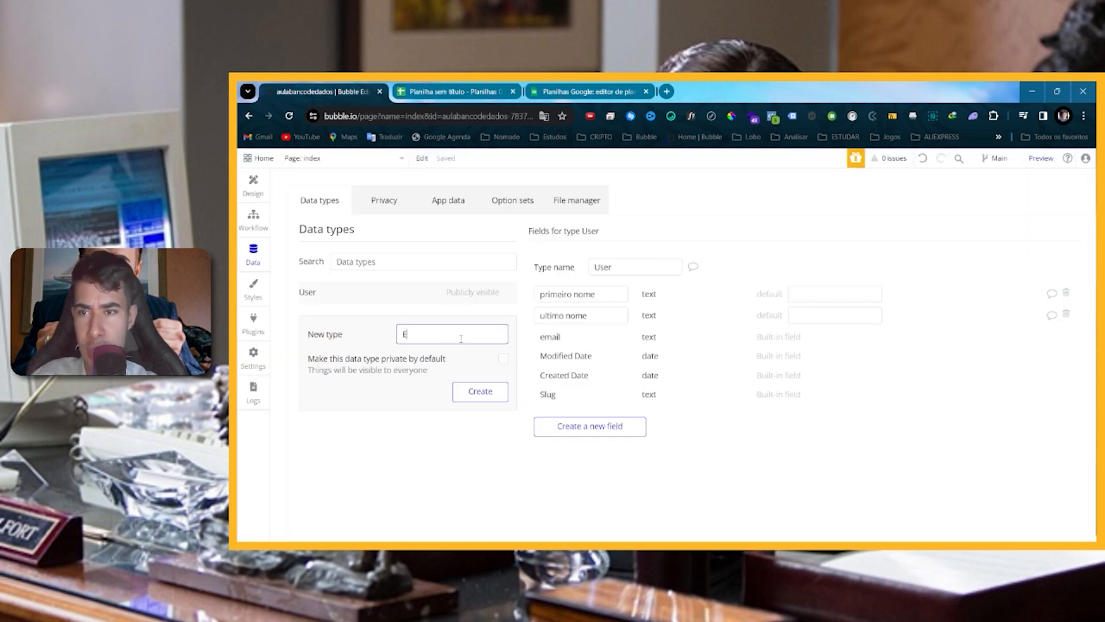
key("Return")
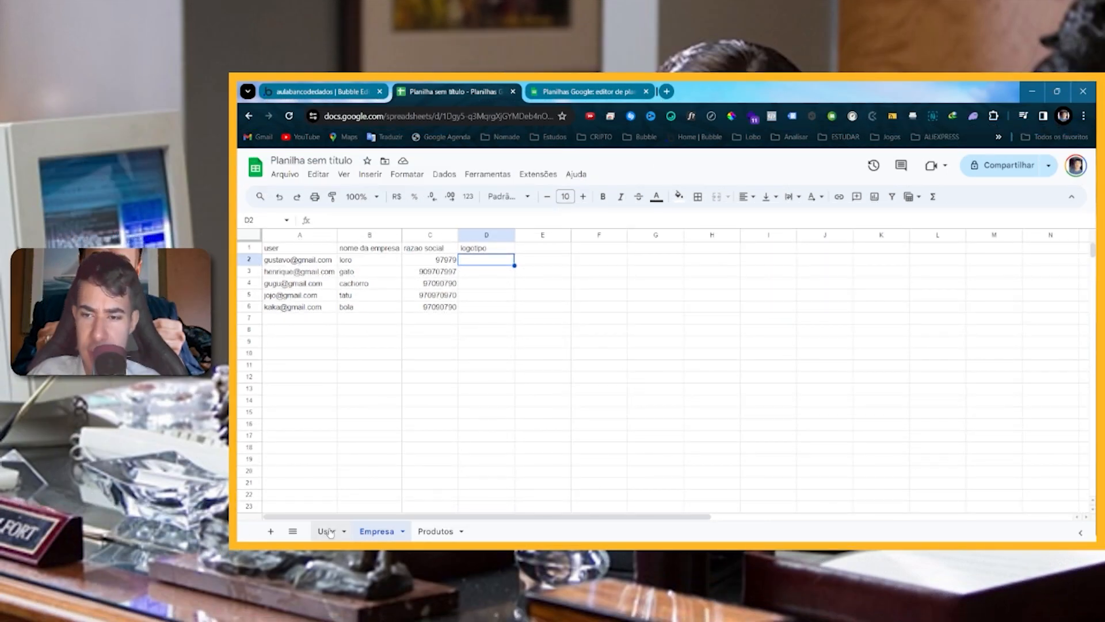
Review the email entries in the User sheet and the list of data types in Bubble.
left_click(332, 531)
left_click_drag(297, 265, 338, 323)
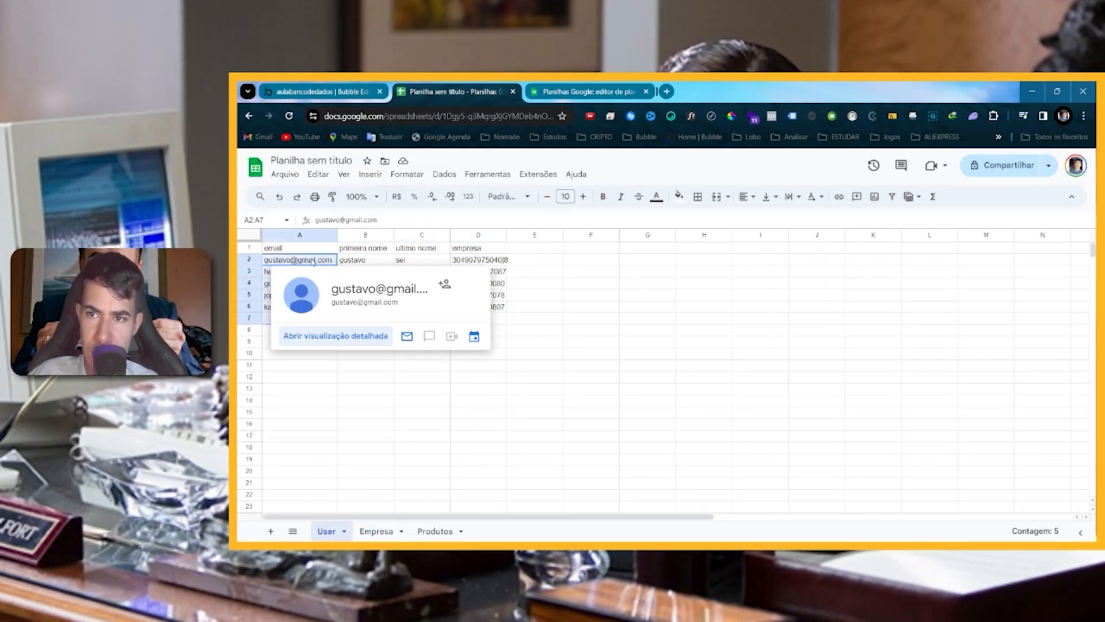
left_click(535, 271)
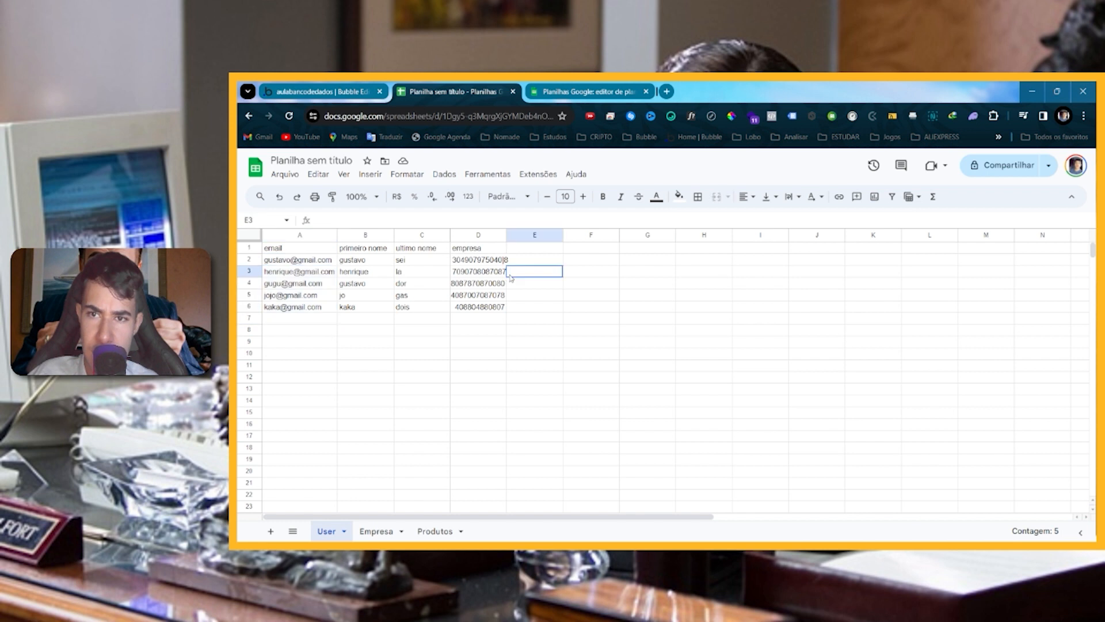
left_click(335, 93)
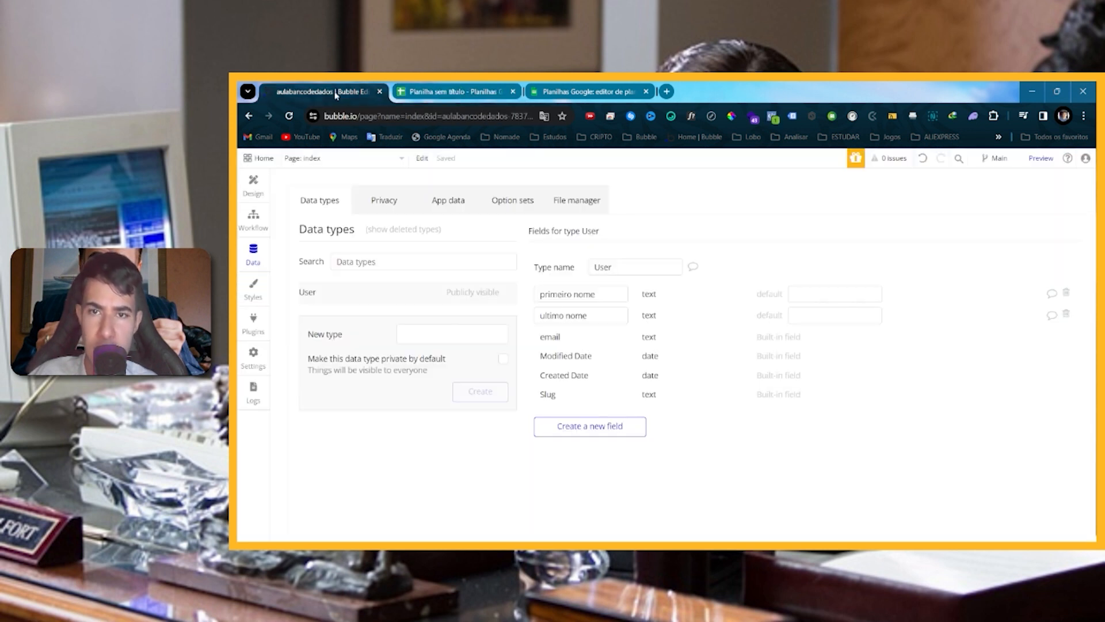
left_click(423, 93)
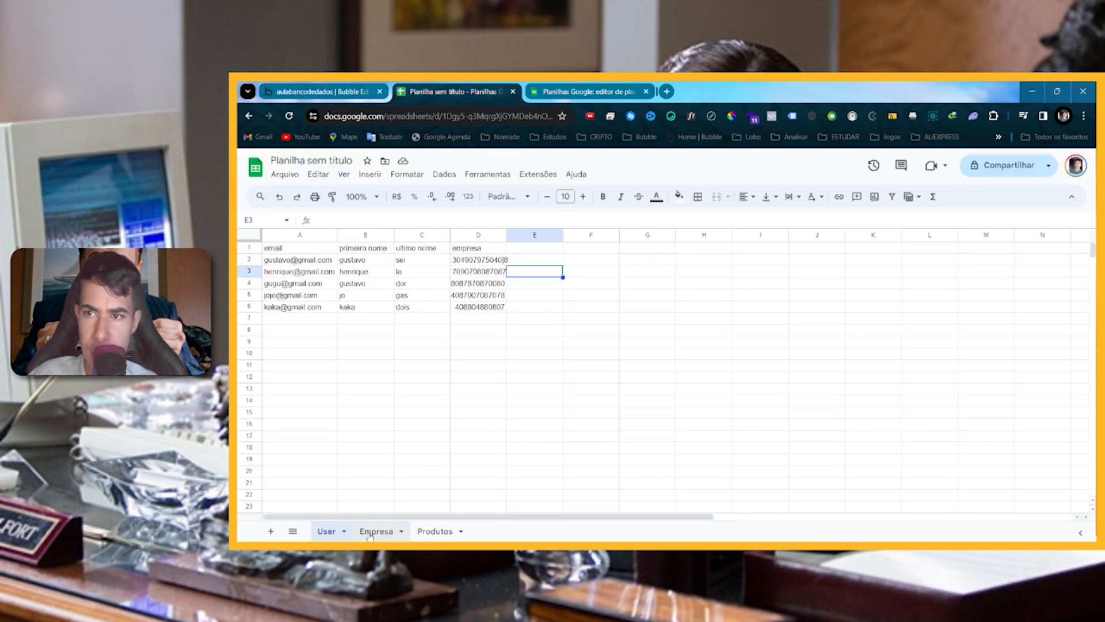
Create a new data type named Empresa in Bubble, consulting the records of the Empresa sheet.
left_click(375, 85)
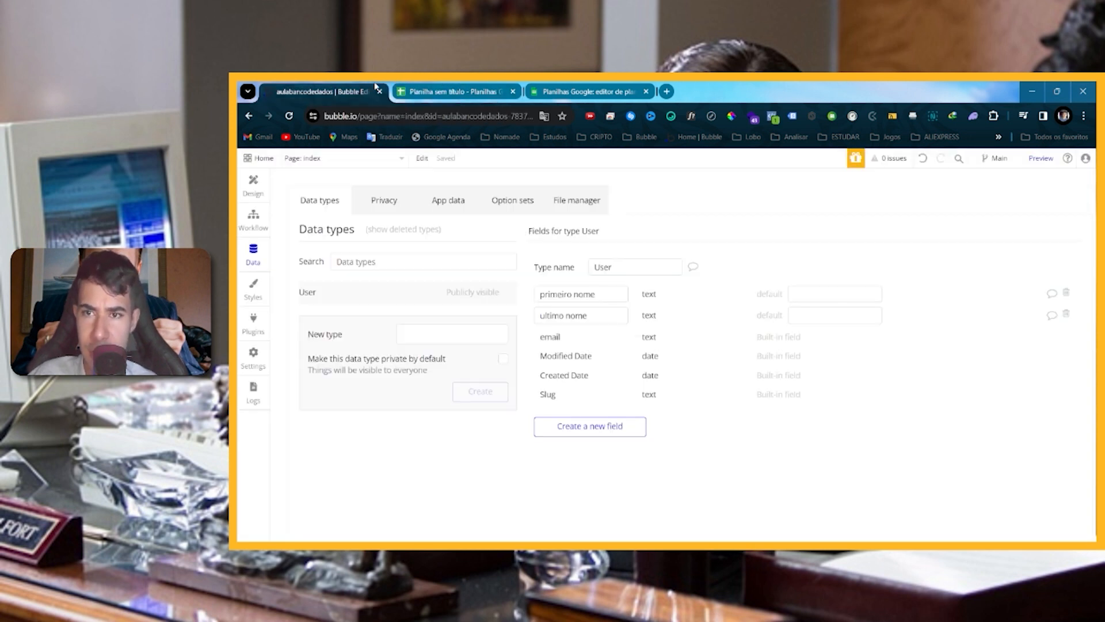
left_click(435, 341)
type("E")
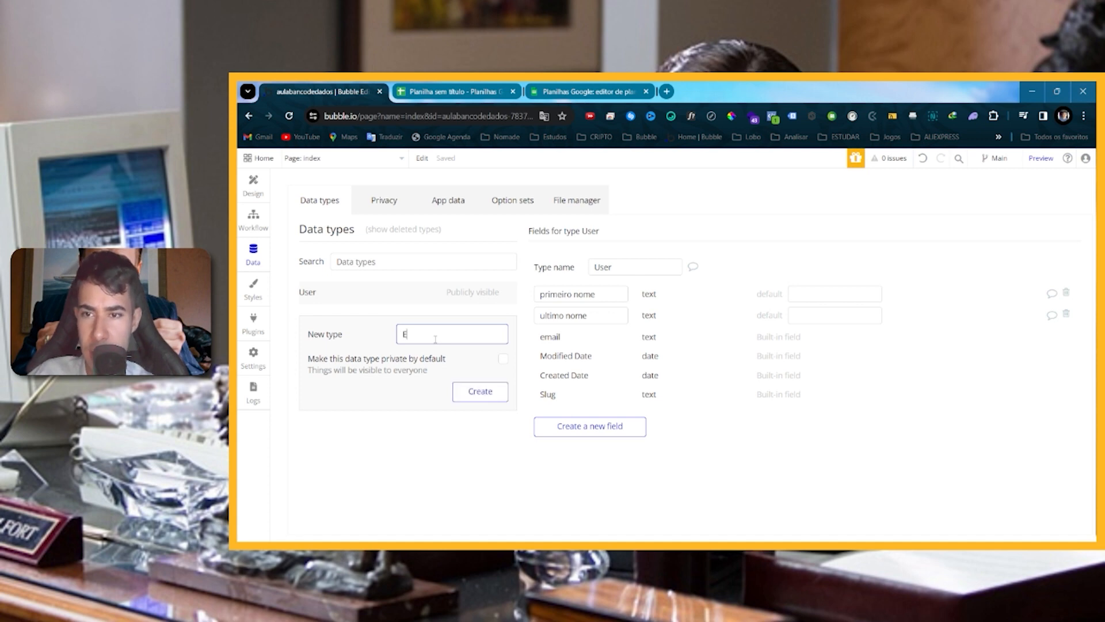
left_click(472, 90)
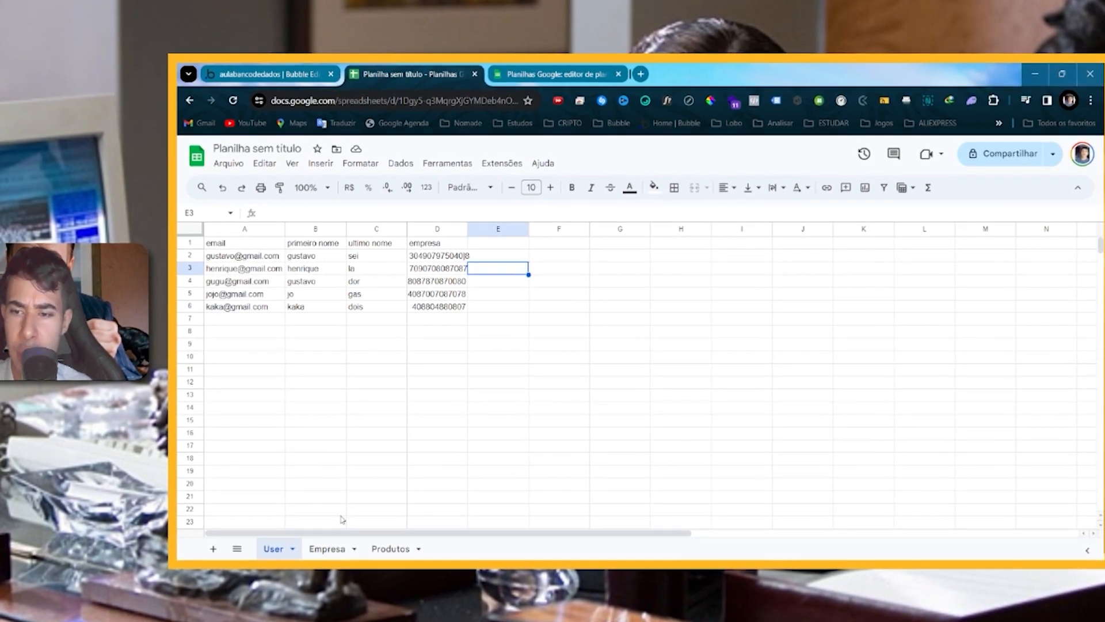
left_click(323, 550)
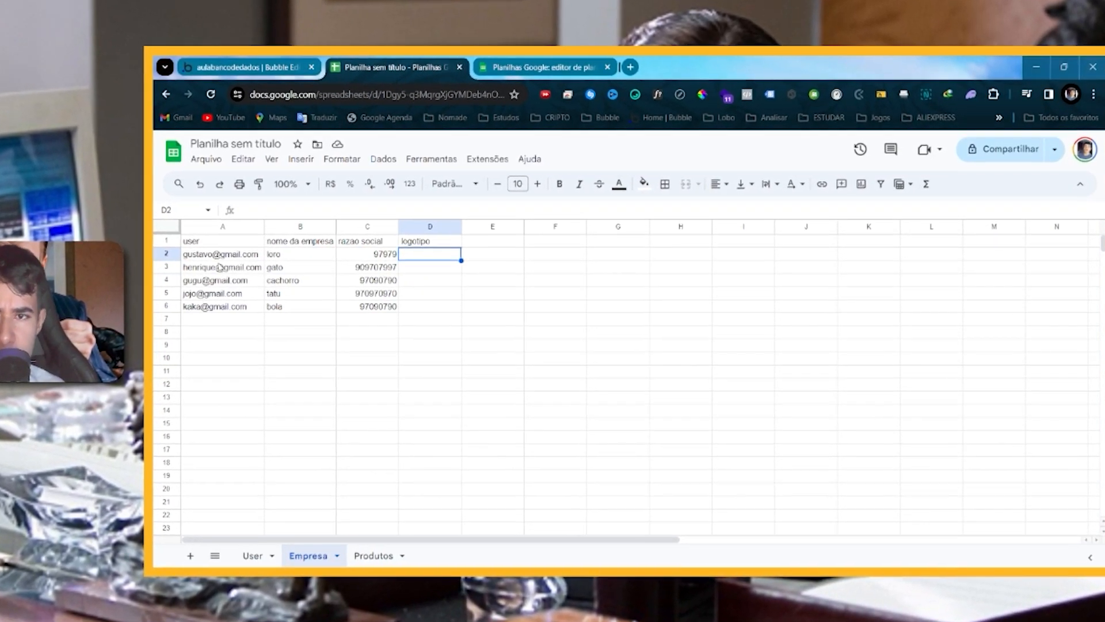
left_click_drag(234, 253, 299, 306)
left_click(296, 503)
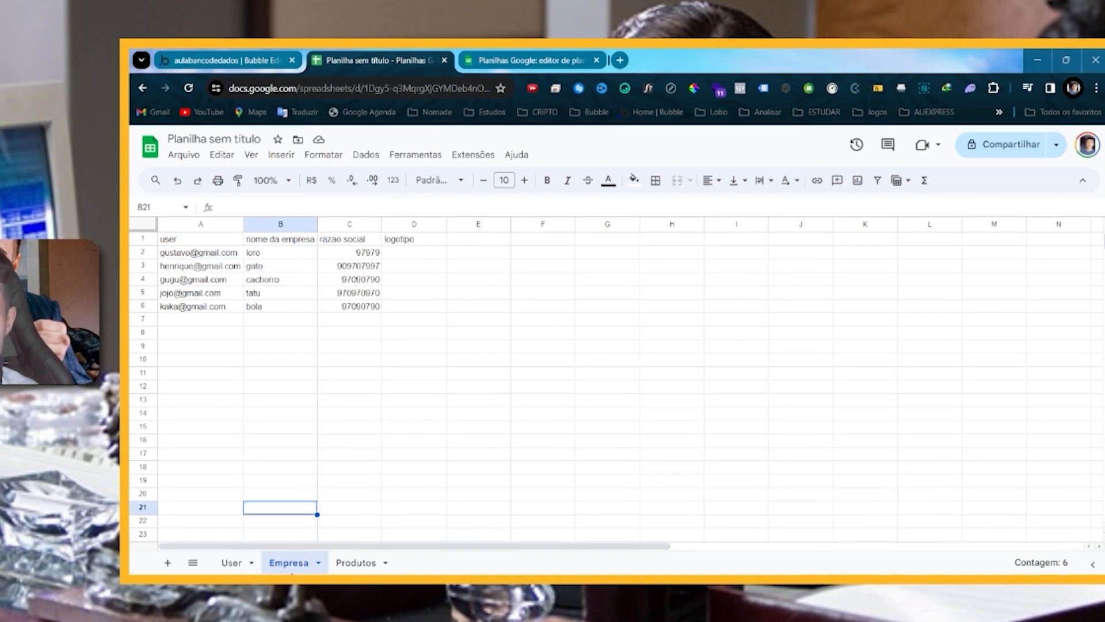
left_click_drag(190, 265, 346, 306)
left_click(201, 50)
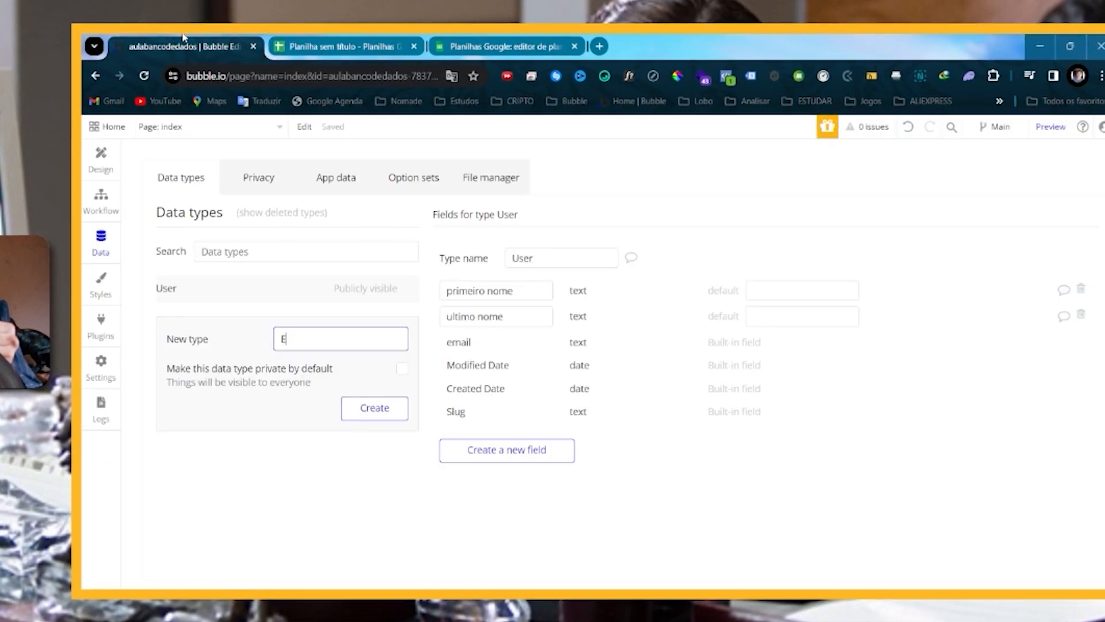
type("mpresa")
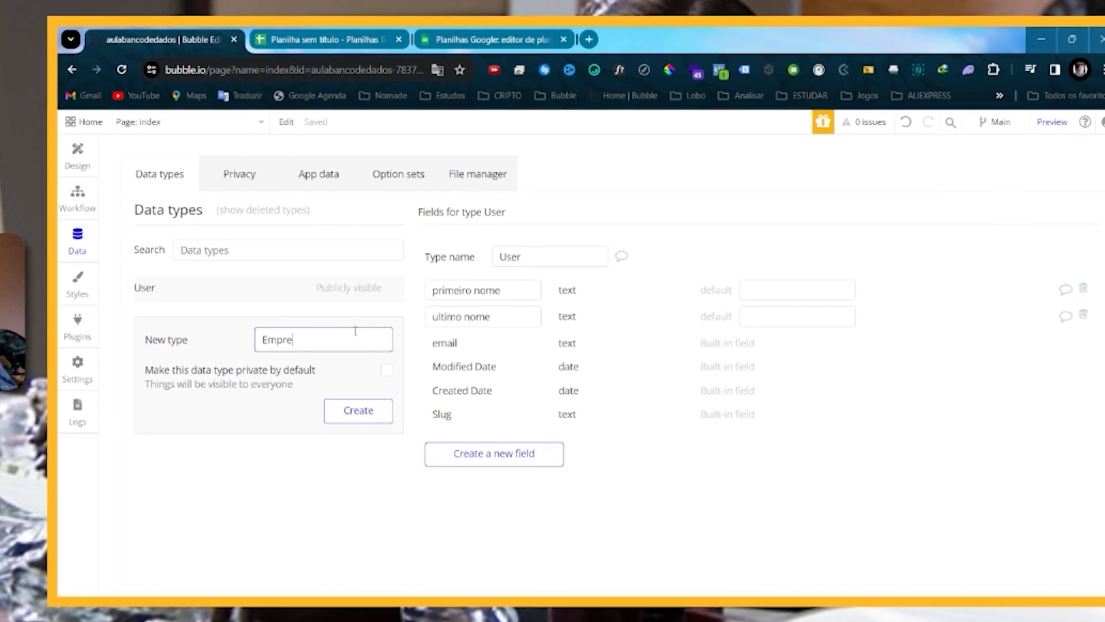
key("Return")
left_click(323, 37)
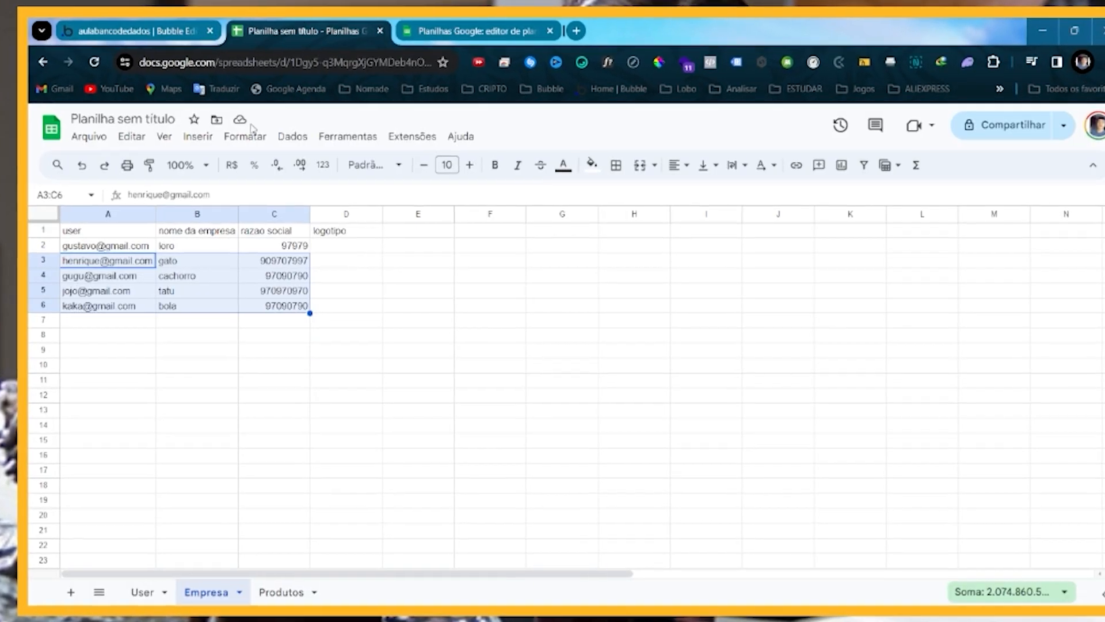
left_click(134, 32)
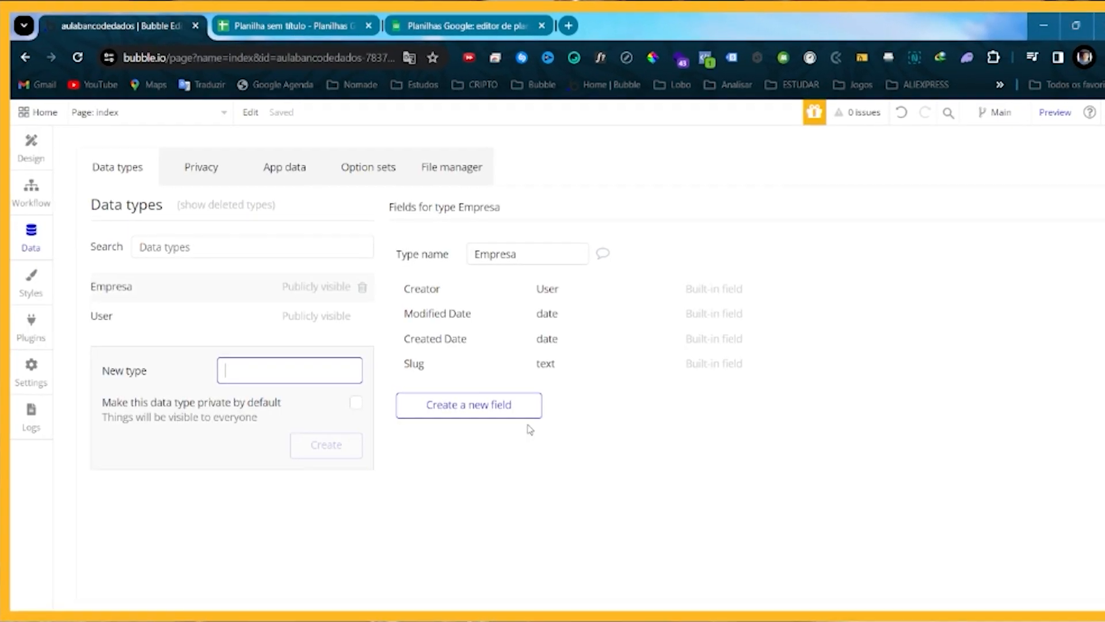
left_click(529, 407)
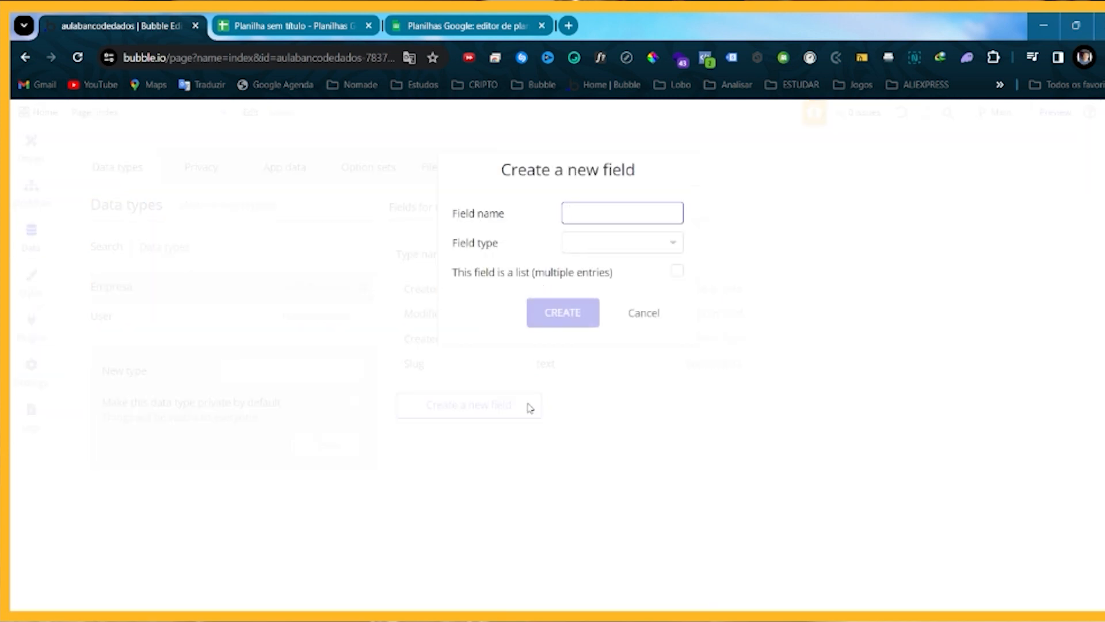
In Google Sheets, link cell A2 of the Empresa sheet to the first user's email with the formula =User!A2.
left_click(293, 26)
left_click(86, 259)
left_click(85, 247)
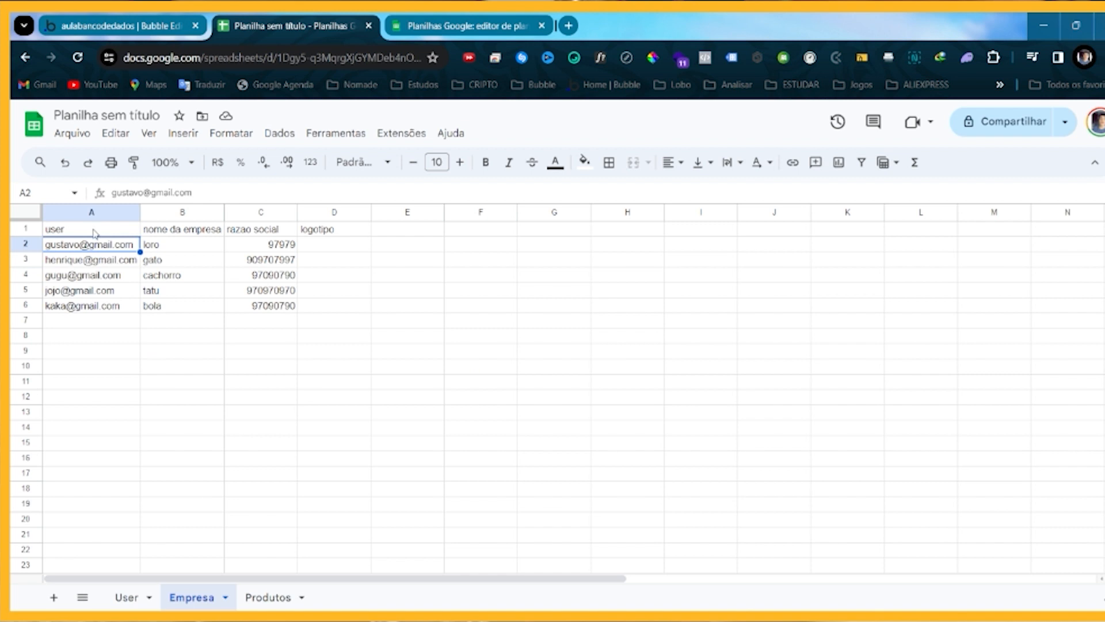
type("=")
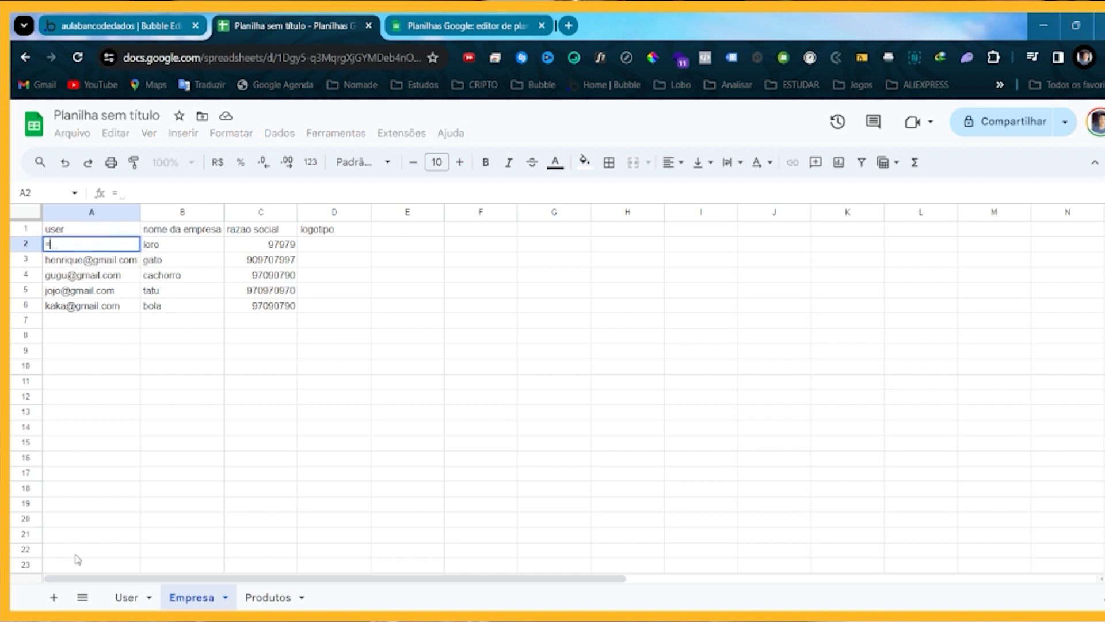
left_click(128, 597)
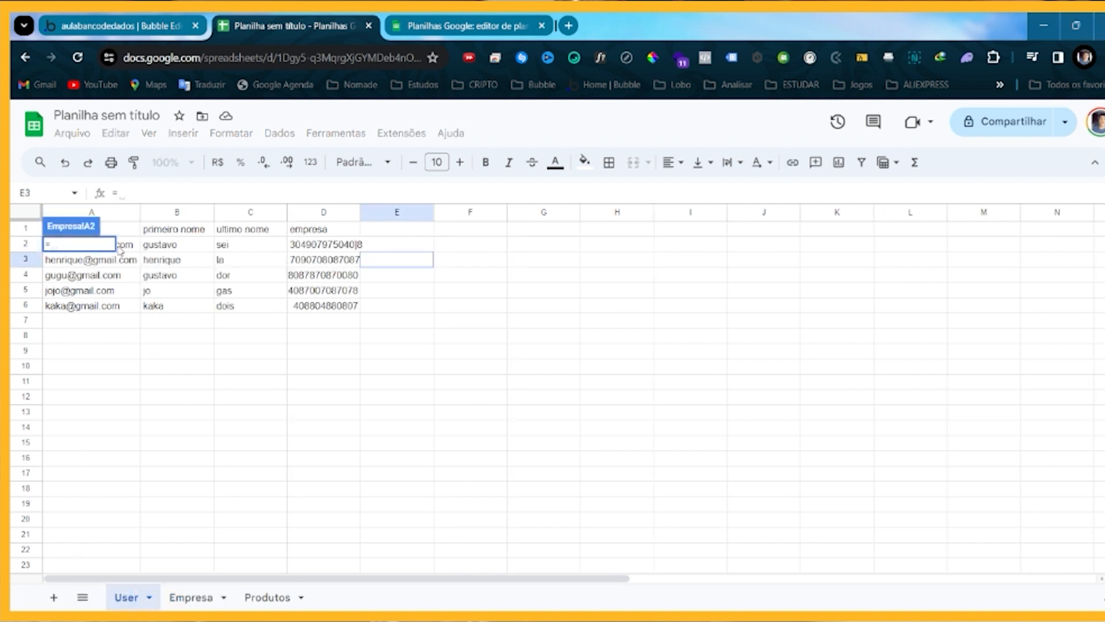
left_click(118, 247)
key("Return")
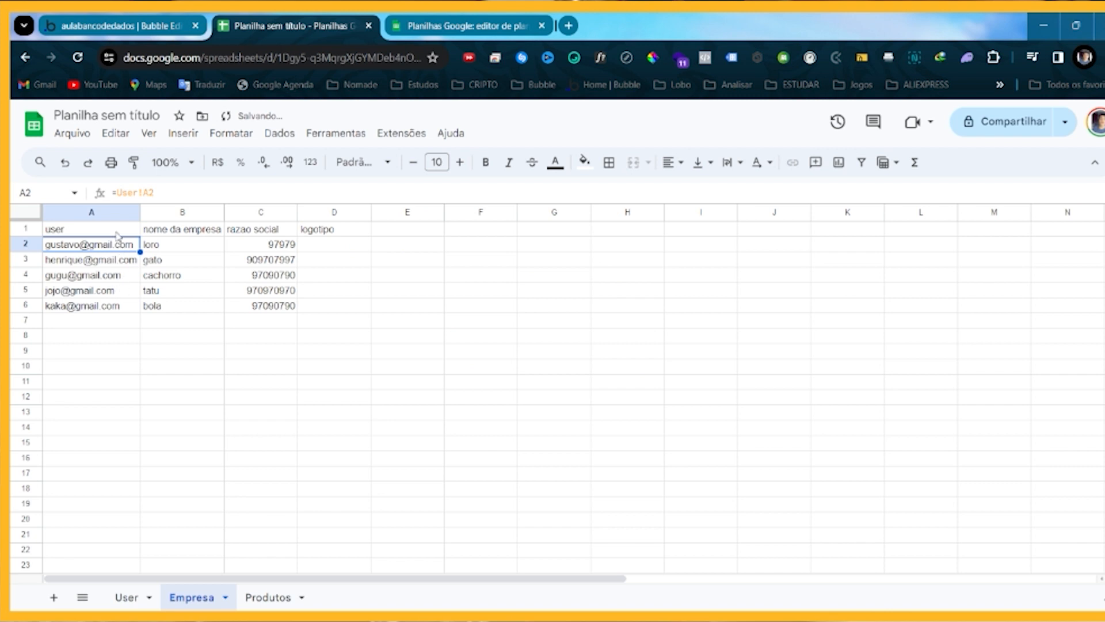
Add a 4 before the @ in the User sheet's A2 email, and check the linked cell on the Empresa sheet.
left_click(126, 597)
double_click(80, 245)
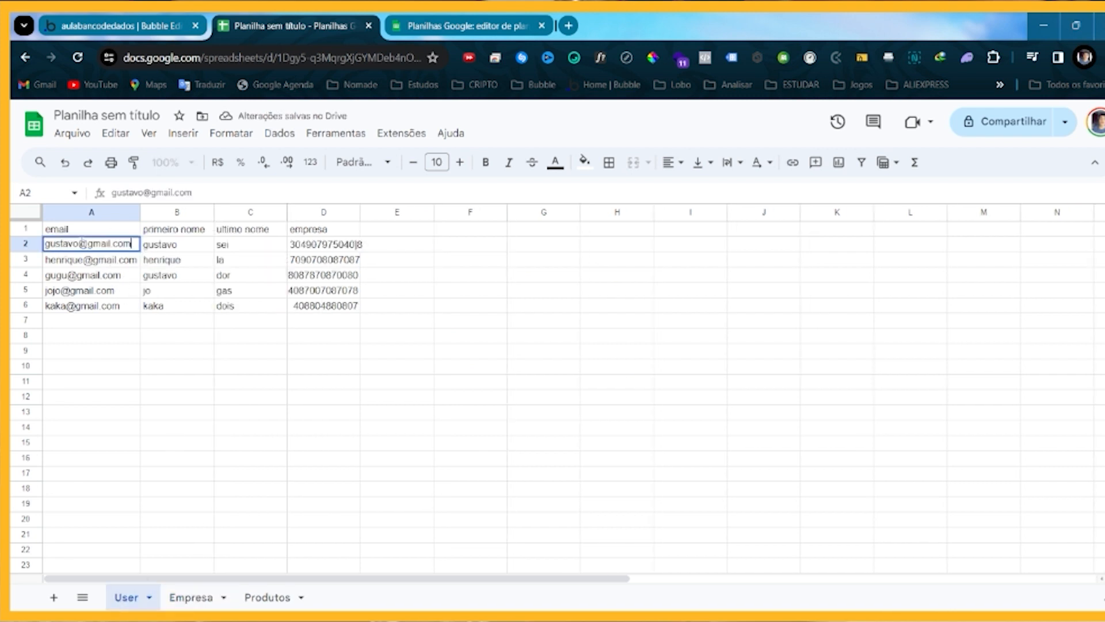
type("4")
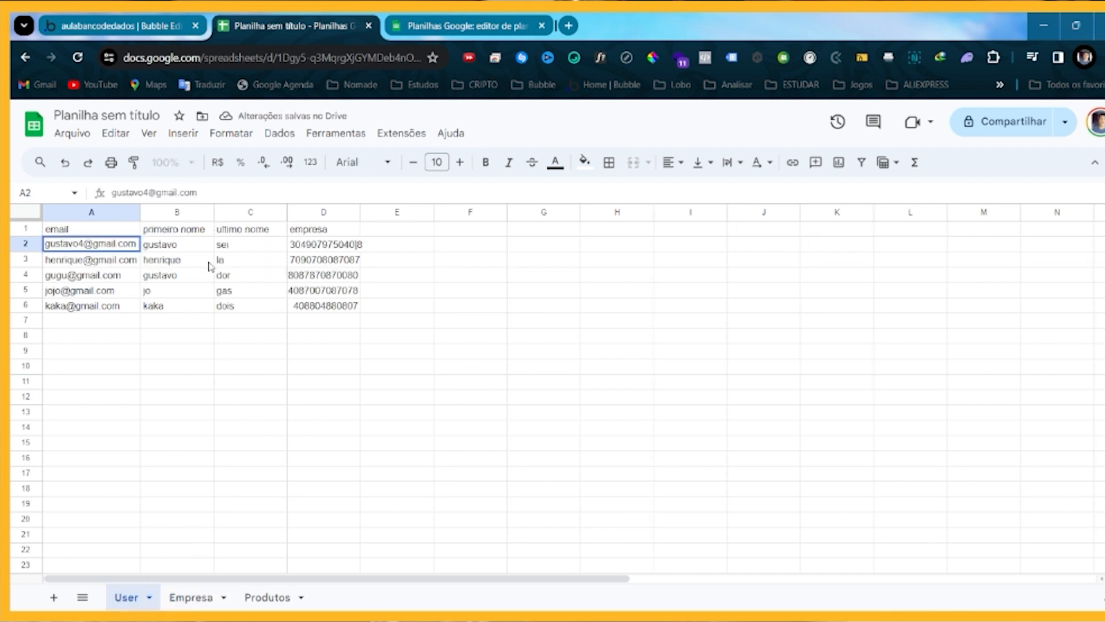
left_click(219, 334)
left_click(191, 597)
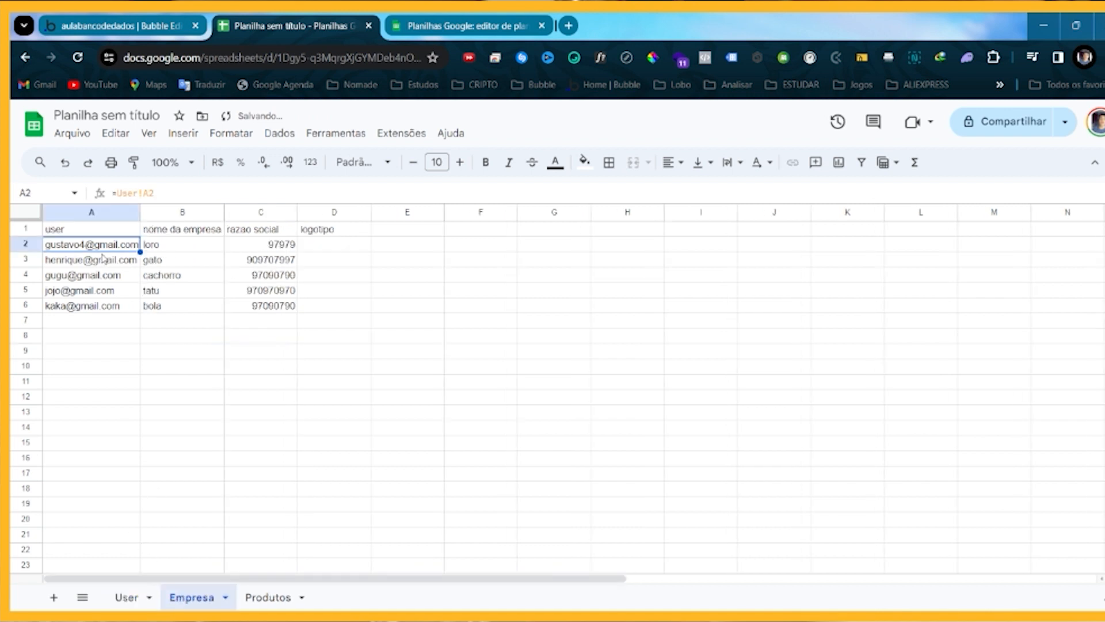
Fill the User reference formula from A2 down to A6 on the Empresa sheet and inspect the linked cells.
left_click_drag(140, 251, 135, 305)
left_click(133, 352)
left_click(86, 230)
left_click(92, 259)
left_click(96, 275)
left_click(101, 290)
left_click(103, 305)
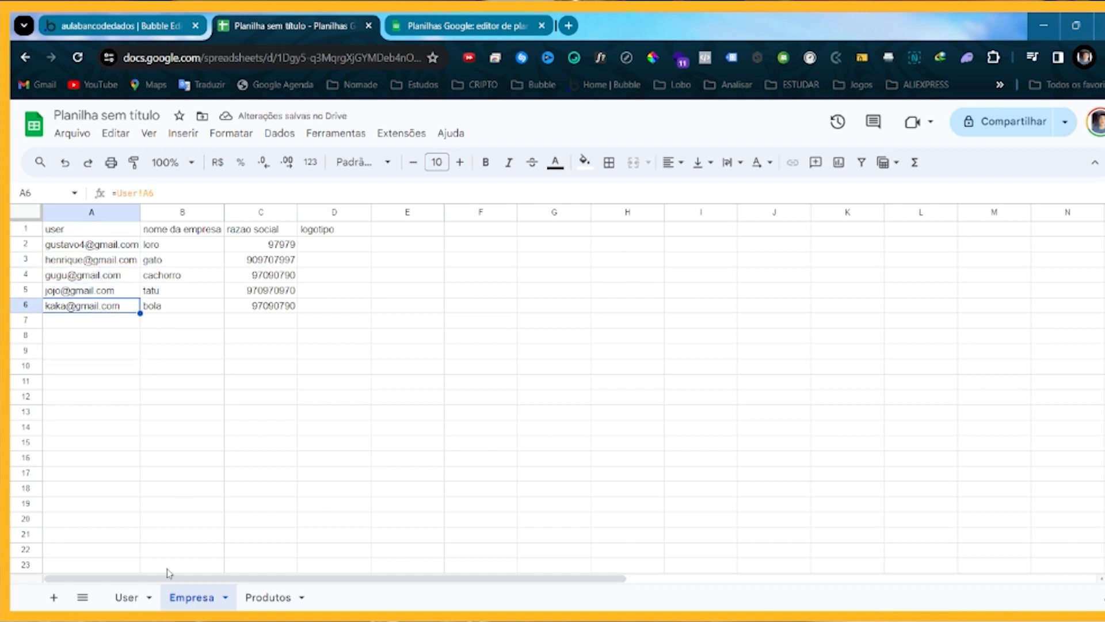
Compare the linked User and Empresa sheets and the company name column with the fields of Bubble's Empresa data type.
left_click(127, 597)
left_click(113, 245)
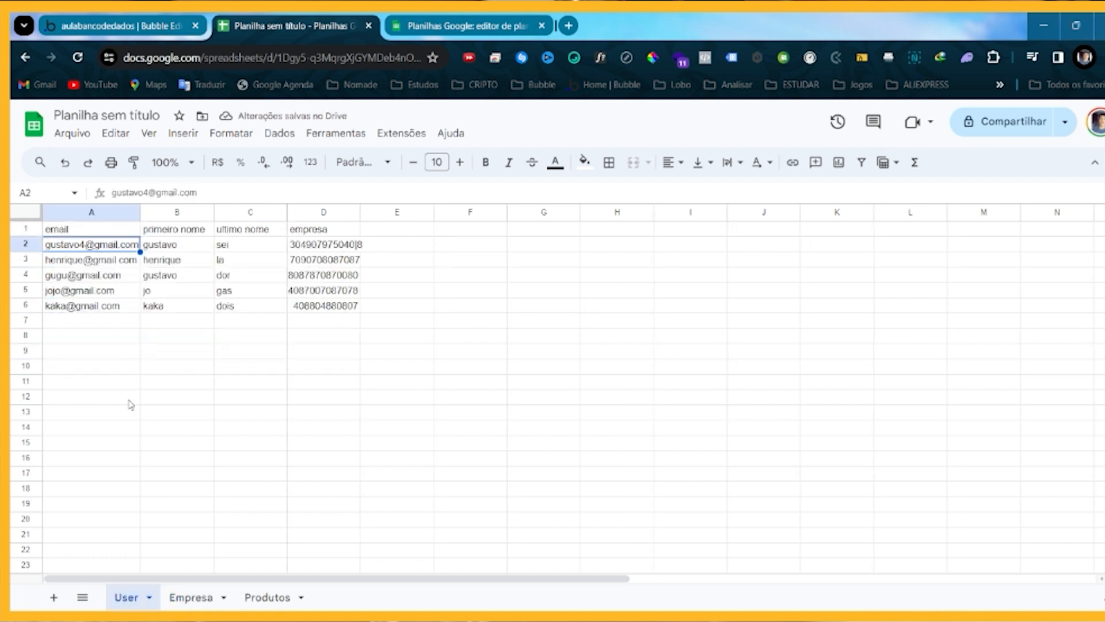
left_click(190, 597)
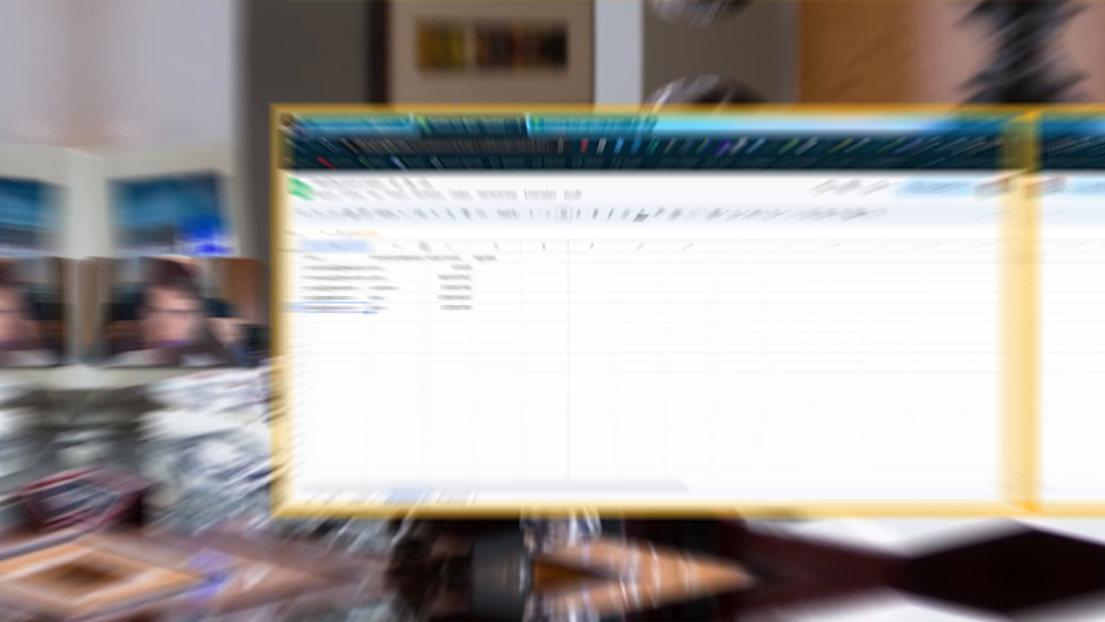
left_click(154, 28)
key("Escape")
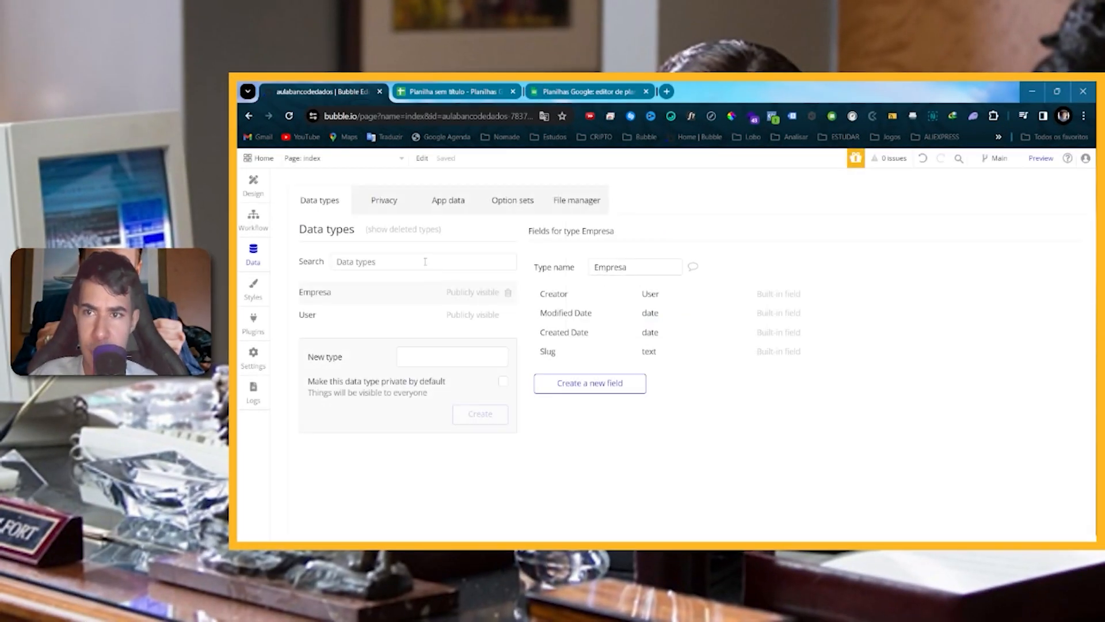
left_click(419, 84)
left_click(379, 255)
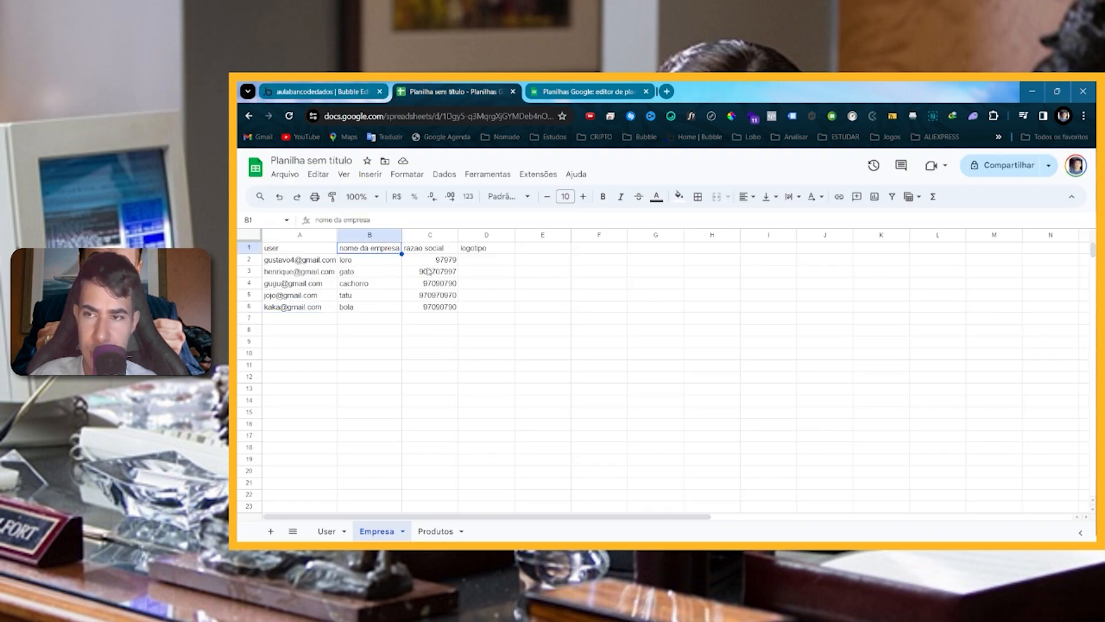
left_click(353, 85)
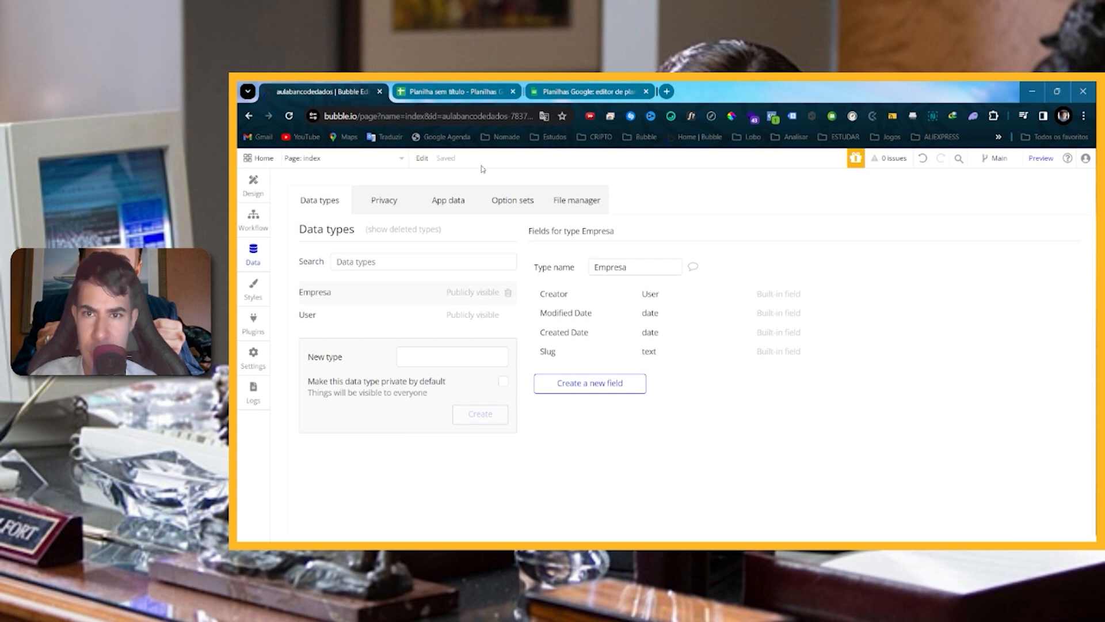
left_click(467, 96)
left_click(355, 273)
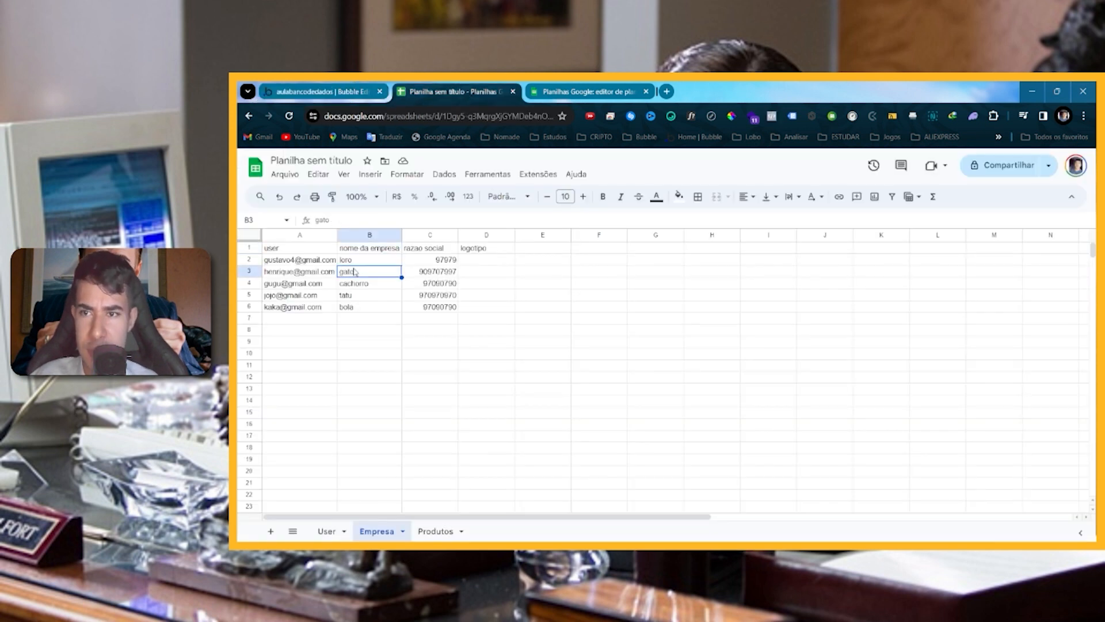
Add a text field named nomeempresa to the Empresa data type in Bubble.
left_click(347, 84)
left_click(604, 385)
type("nomeempresa")
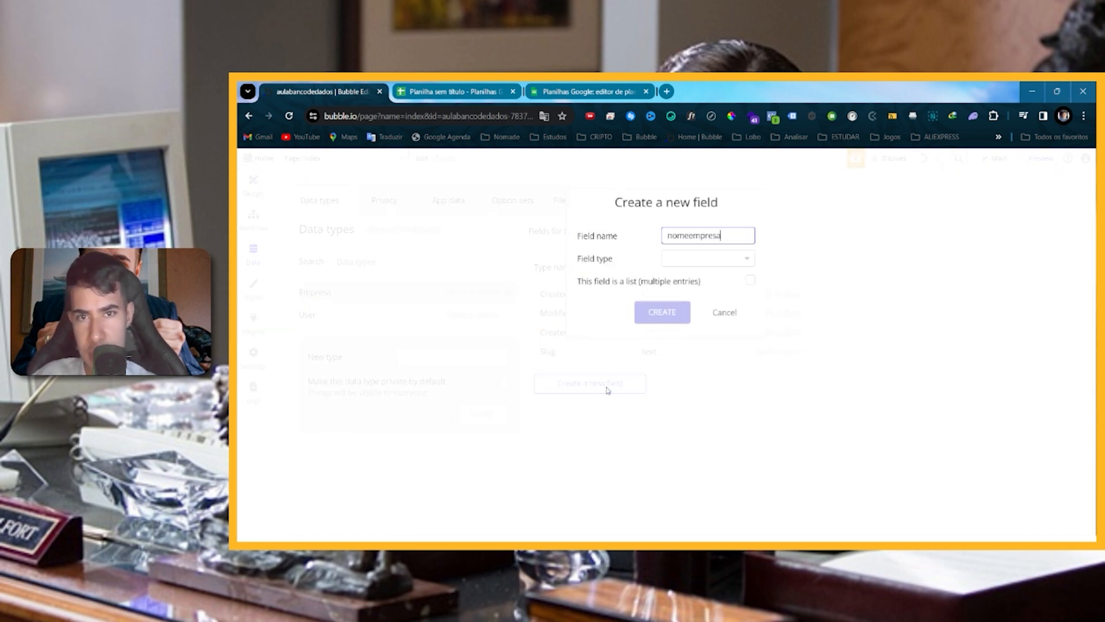
left_click(674, 259)
left_click(694, 344)
Check the Empresa sheet's columns and add a text field named razaosocial to Bubble's Empresa data type.
left_click(463, 90)
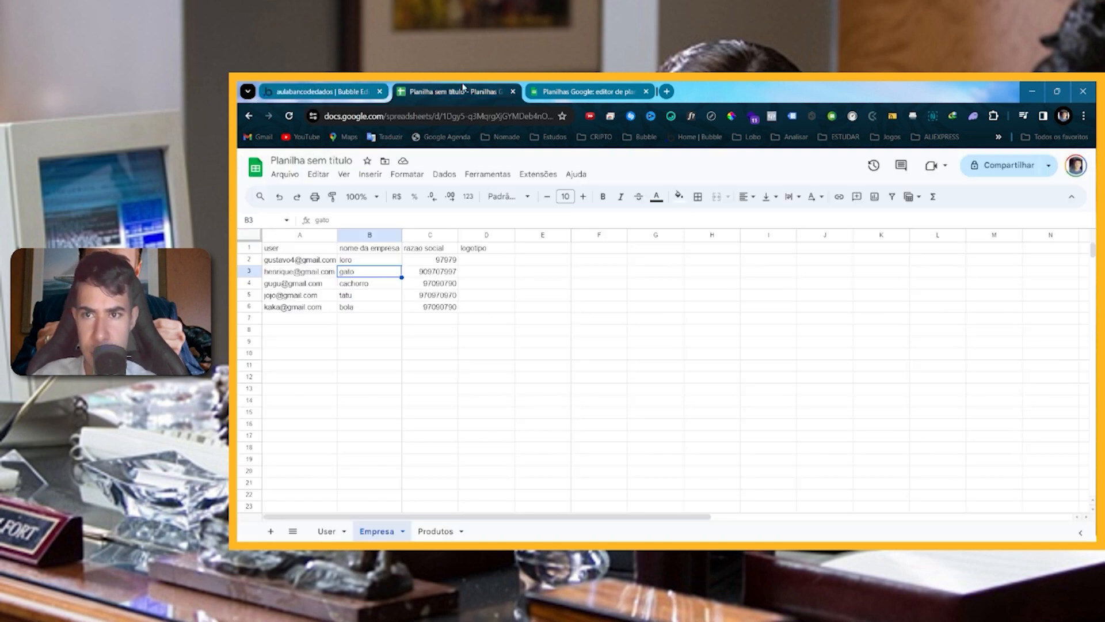
left_click(313, 85)
left_click(589, 403)
type("razaosi")
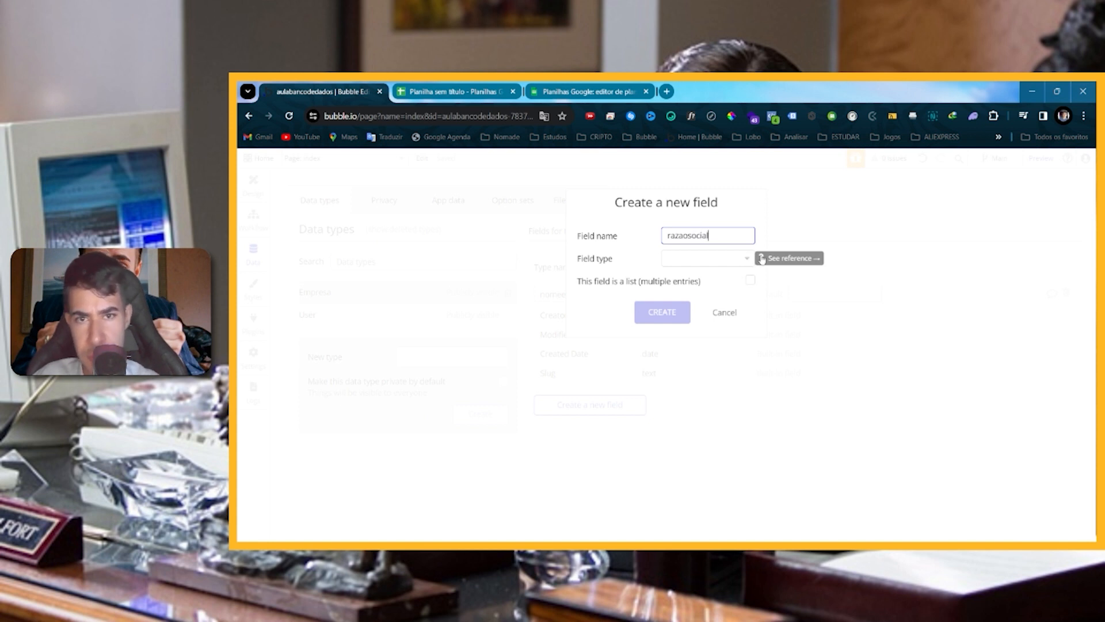
left_click(748, 258)
left_click(699, 352)
left_click(665, 314)
Check the Empresa sheet's remaining column and add a text field named logotipo to Bubble's Empresa data type.
left_click(469, 86)
left_click(354, 87)
left_click(624, 426)
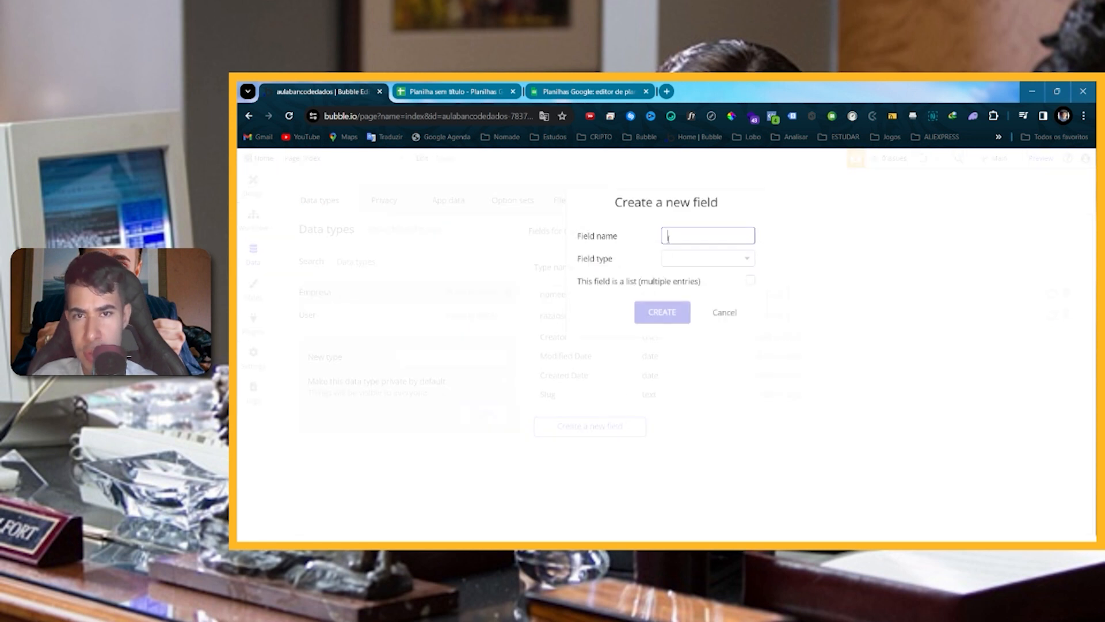
type("logotipo")
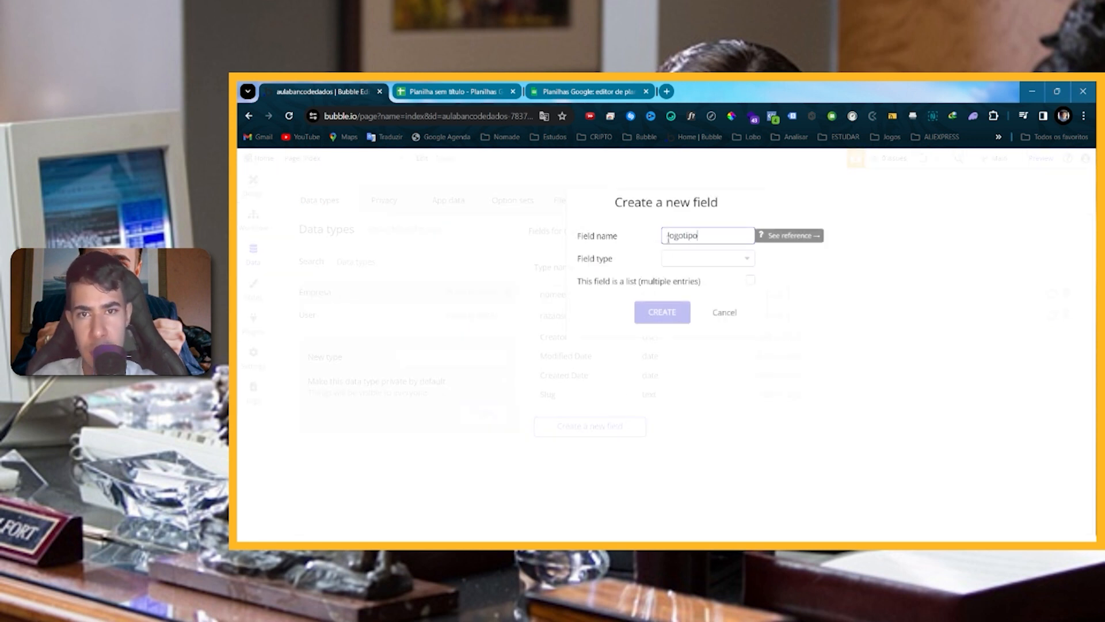
left_click(673, 262)
left_click(693, 339)
left_click(664, 312)
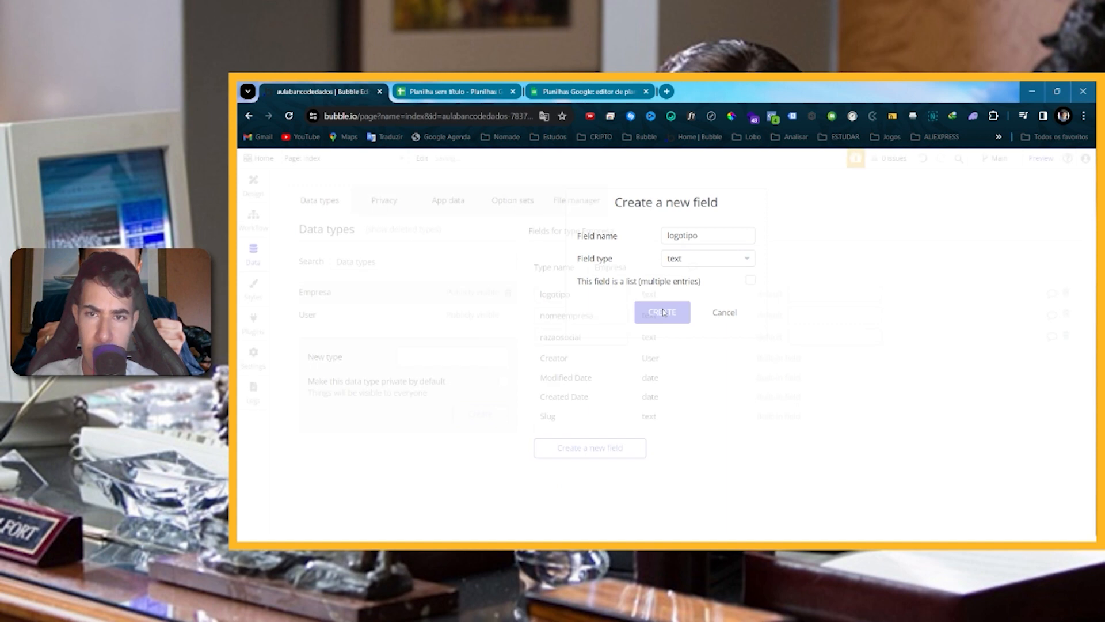
Delete the logotipo header from cell D1 of the Empresa sheet.
left_click(464, 207)
left_click(564, 201)
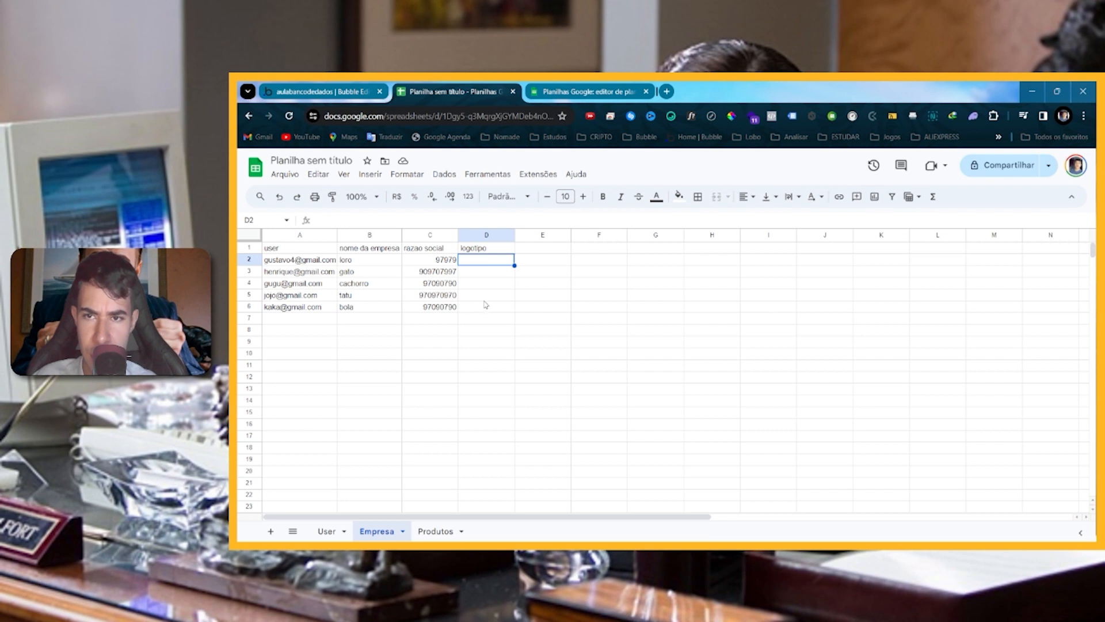
left_click(485, 249)
key("Delete")
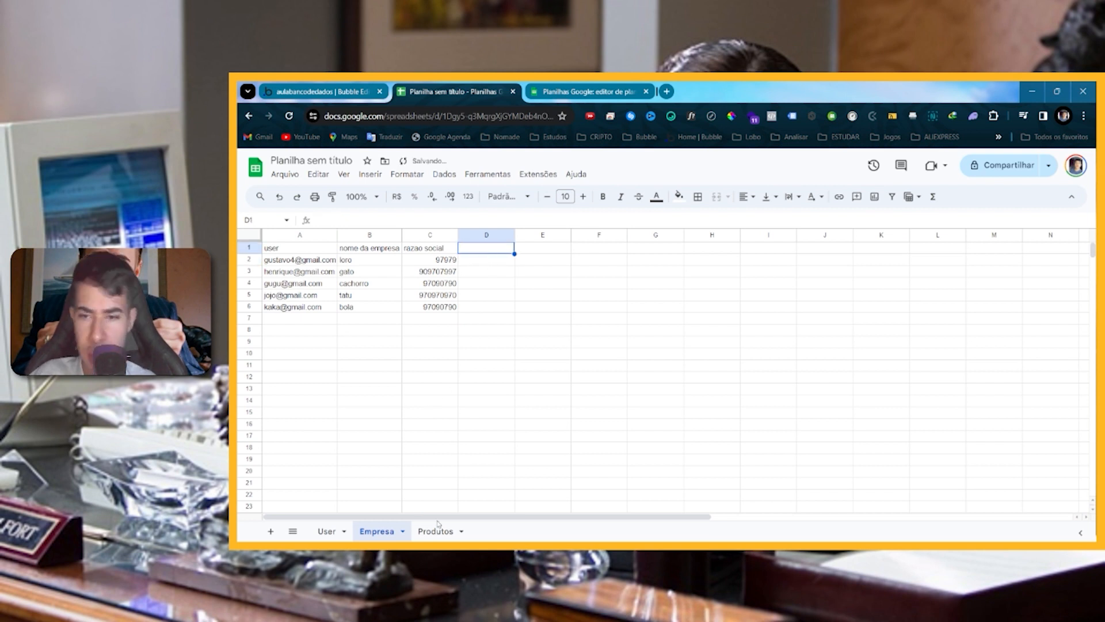
Create a new data type named Produtos in Bubble and return to the Google Sheets workbook.
left_click(337, 90)
left_click(439, 363)
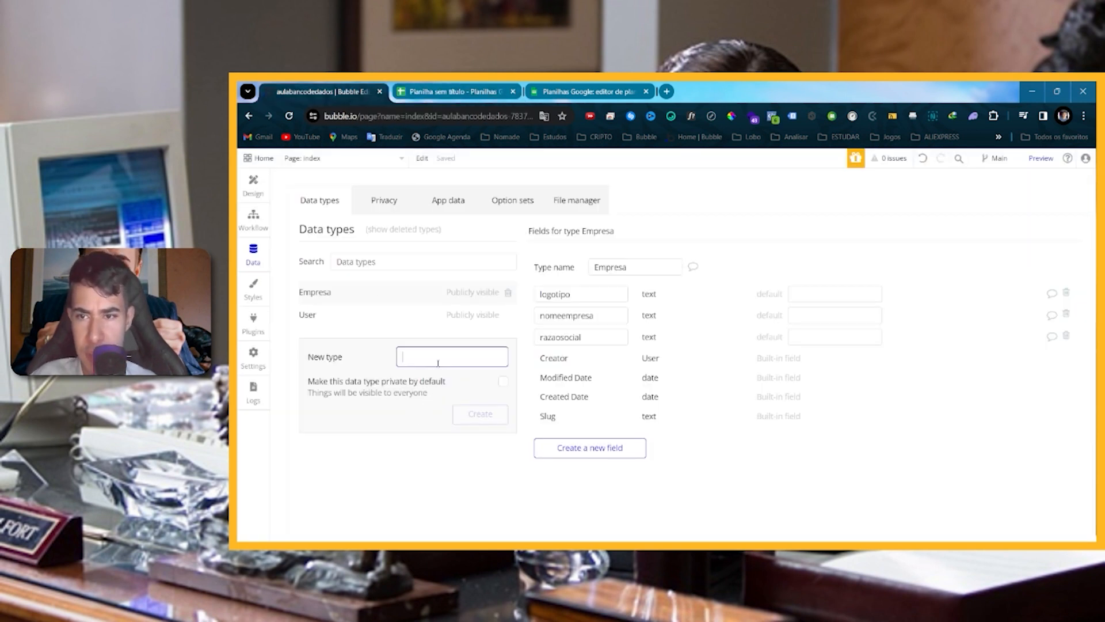
type("produto")
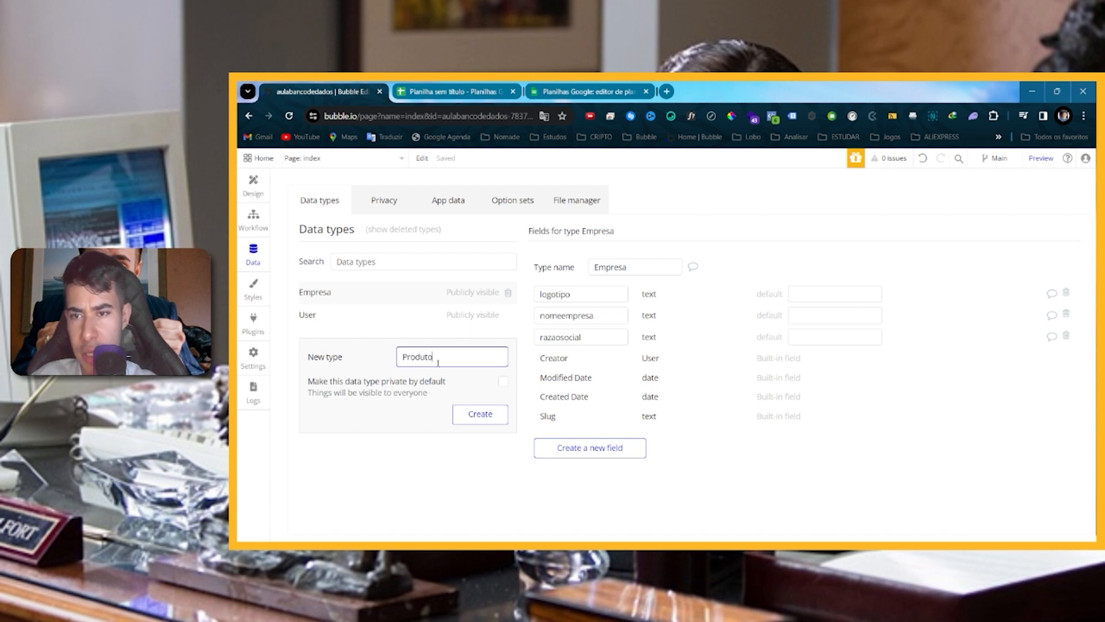
type("s")
key("Return")
left_click(474, 85)
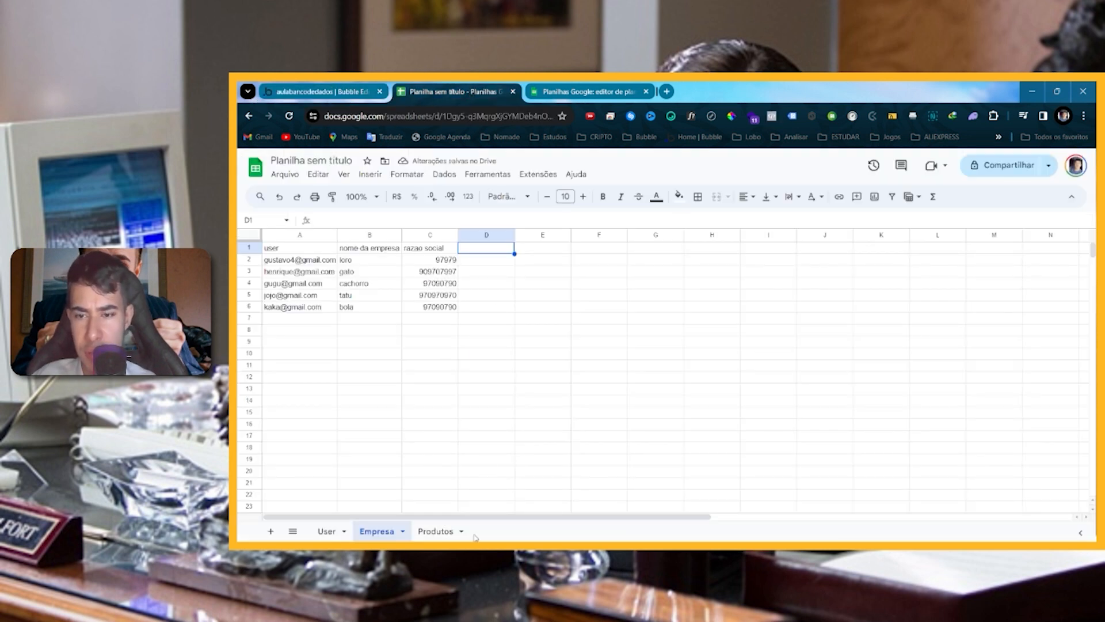
Check the Produtos sheet's columns and add a text field named nome to Bubble's Produtos data type.
left_click(439, 530)
left_click(464, 264)
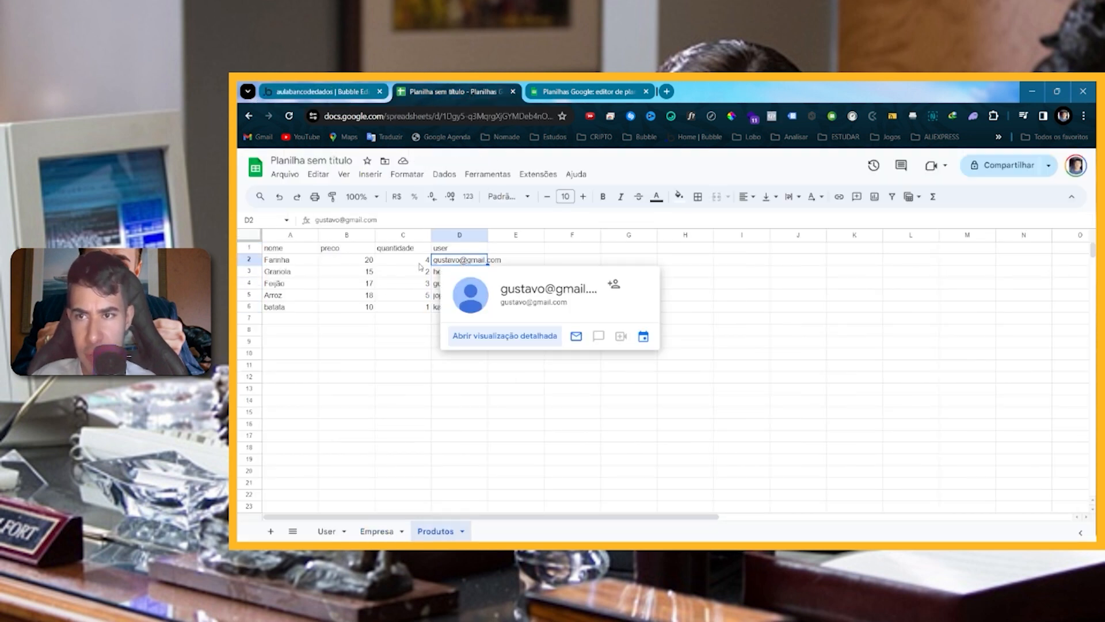
left_click(320, 91)
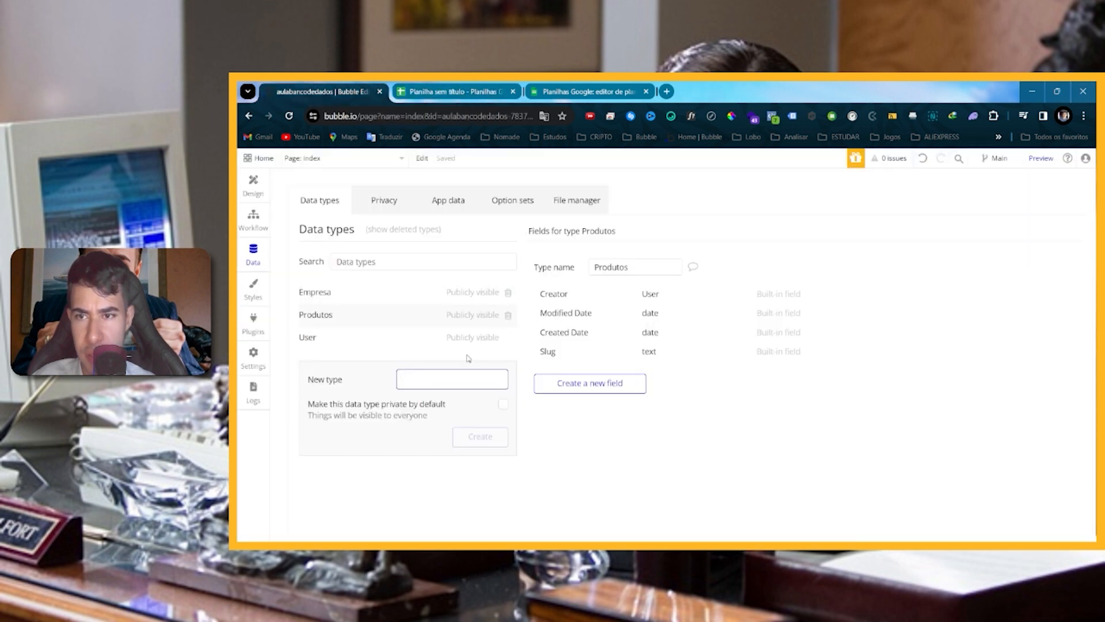
left_click(575, 381)
type("nome")
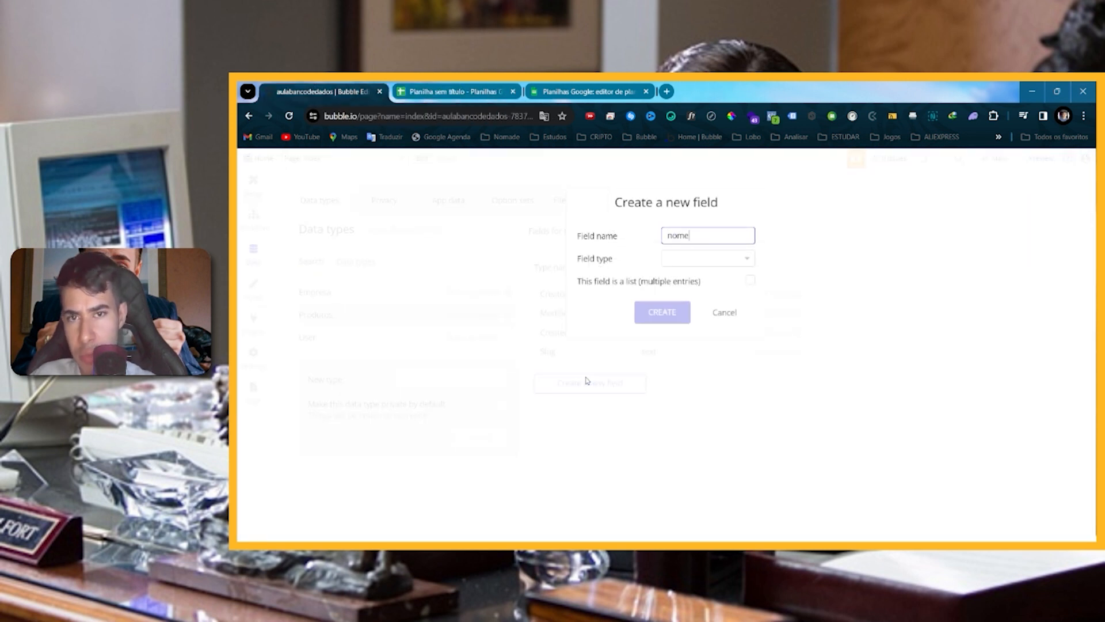
left_click(704, 260)
type("e")
key("BackSpace")
type("text")
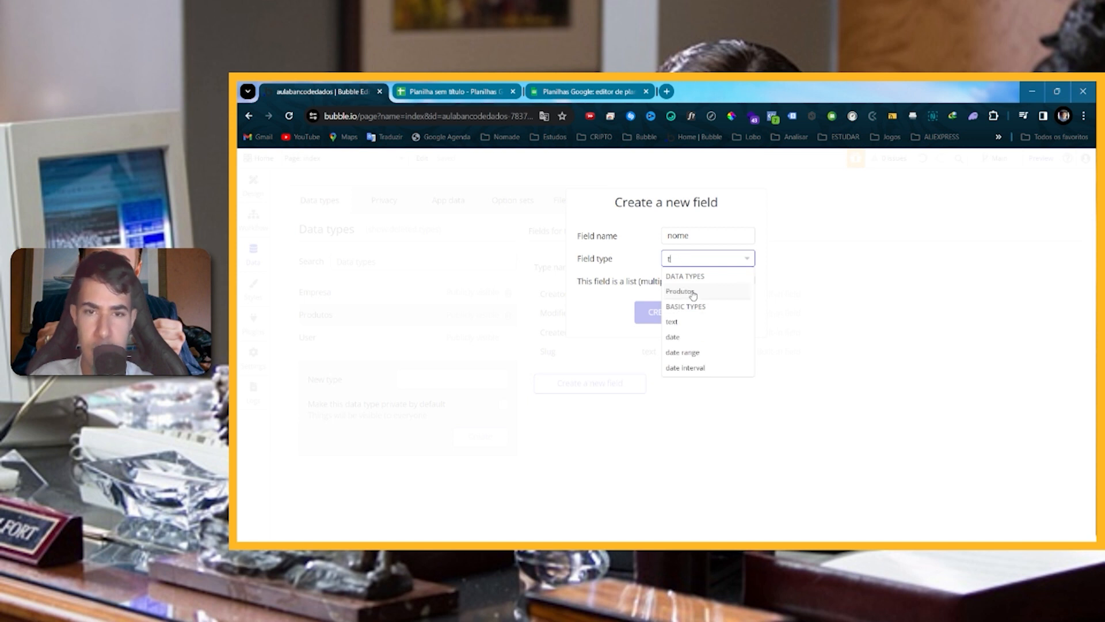
left_click(693, 291)
left_click(661, 312)
Close the Google Sheets landing page and add a number field named preco to Bubble's Produtos data type.
left_click(539, 85)
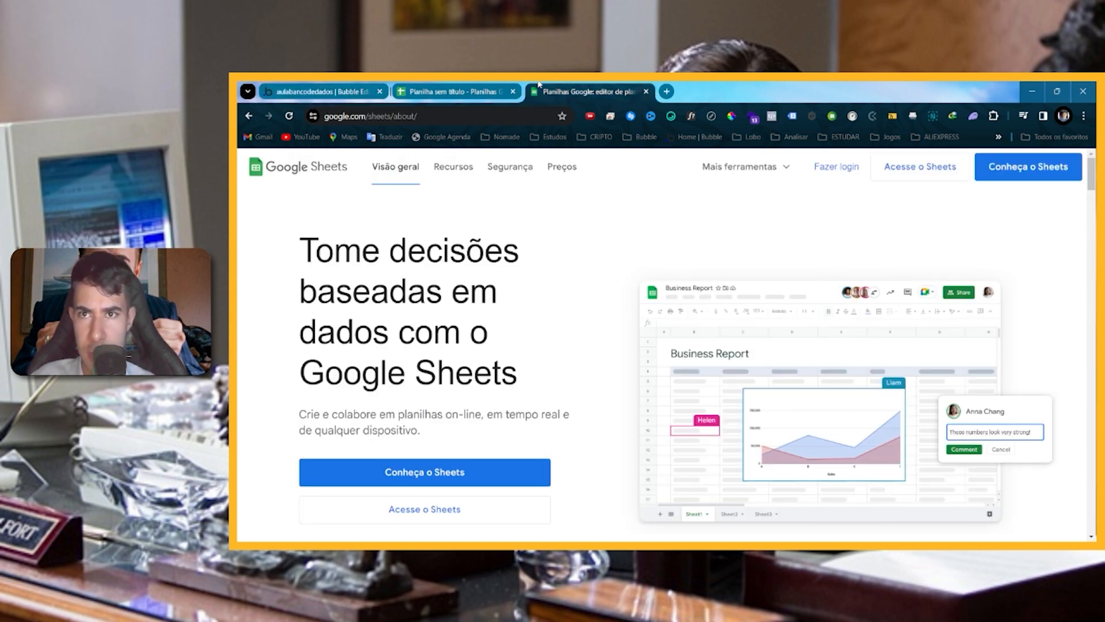
key("ctrl+w")
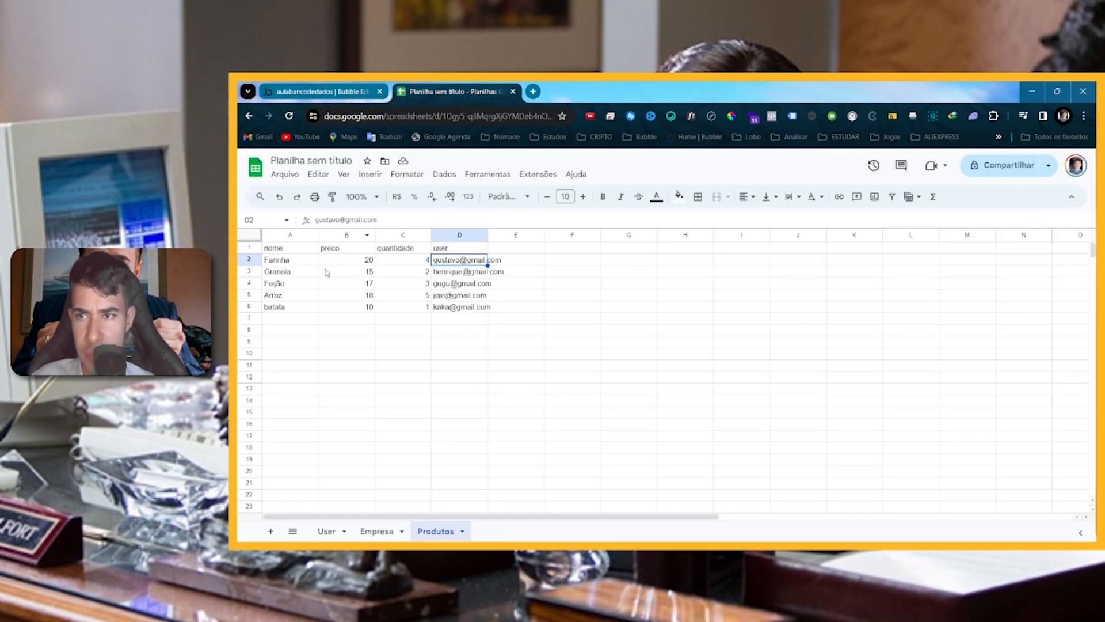
left_click(347, 86)
left_click(574, 412)
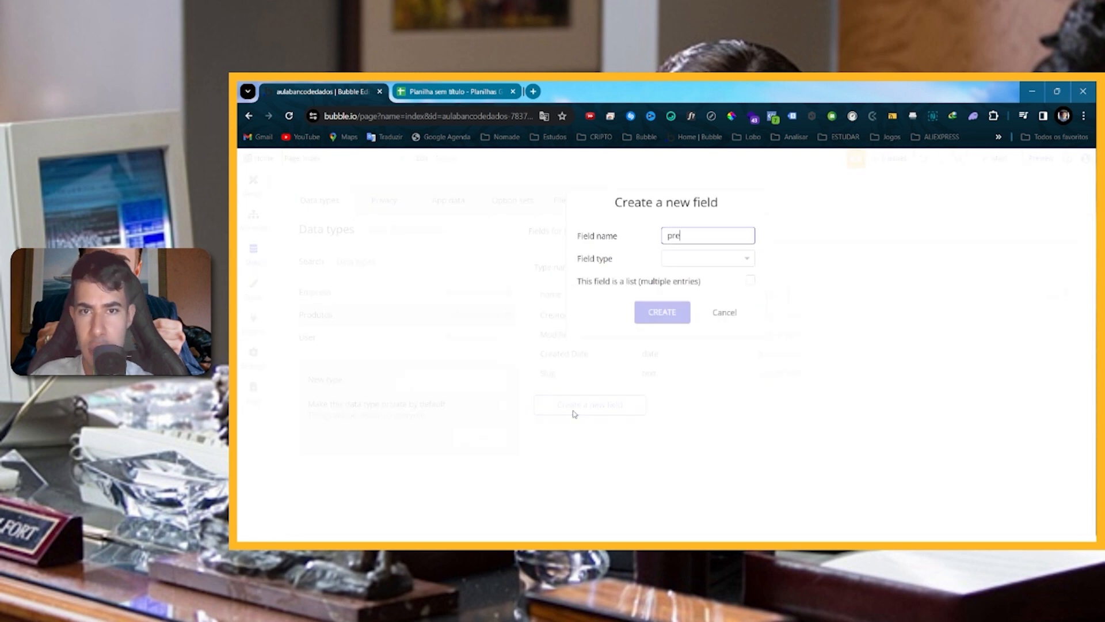
left_click(692, 259)
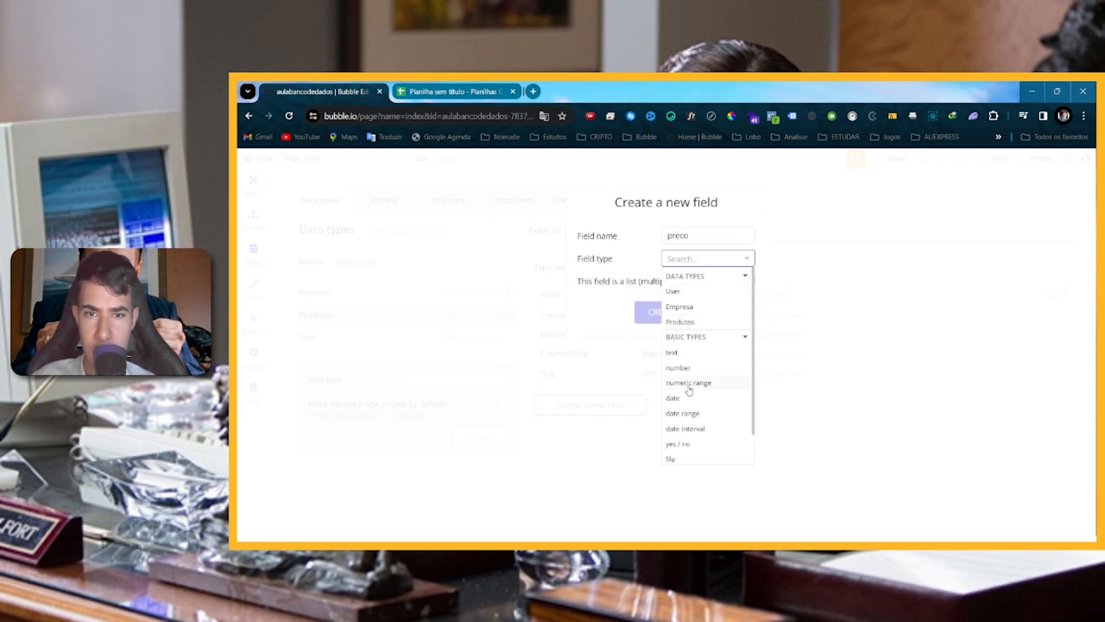
left_click(688, 367)
left_click(662, 312)
Check the Produtos sheet's quantity column and add a number field named qtd to Bubble's Produtos data type.
left_click(516, 86)
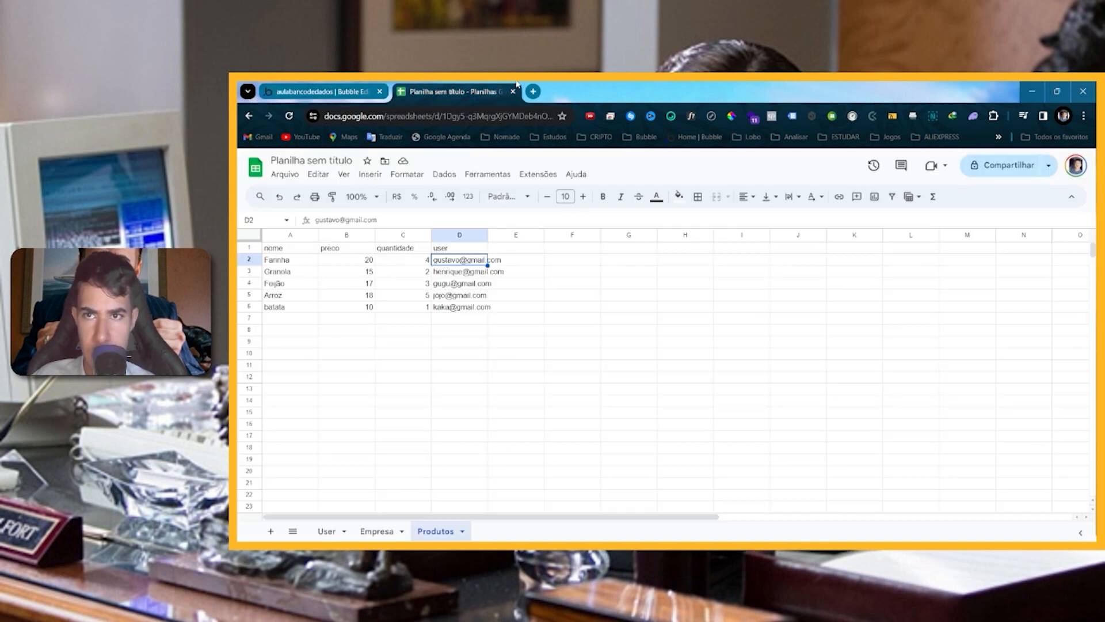
left_click(364, 96)
left_click(593, 426)
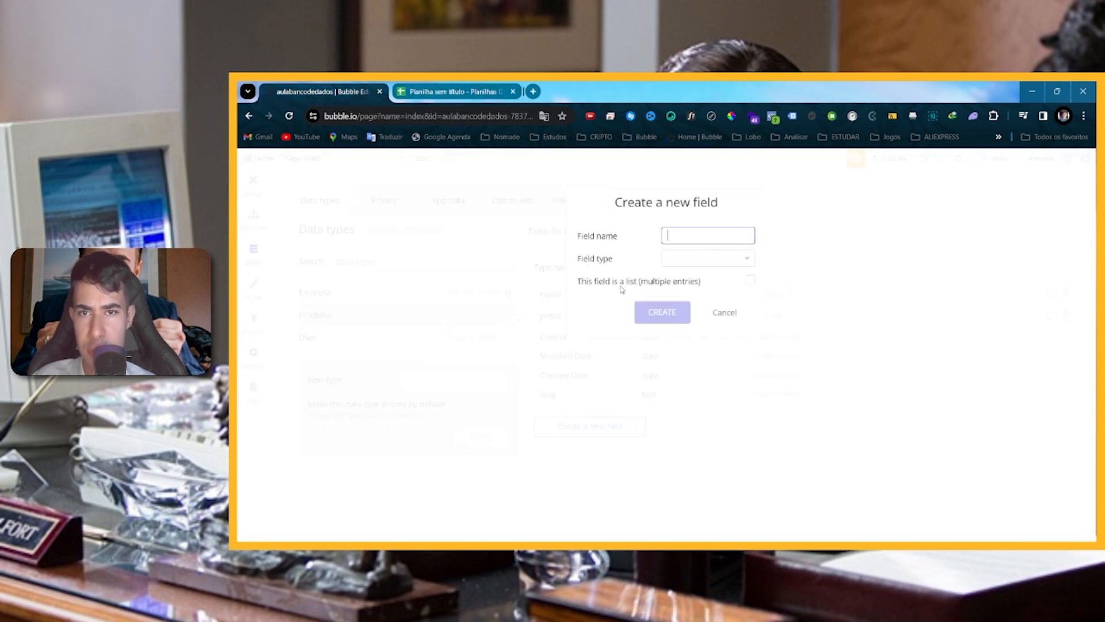
type("quant")
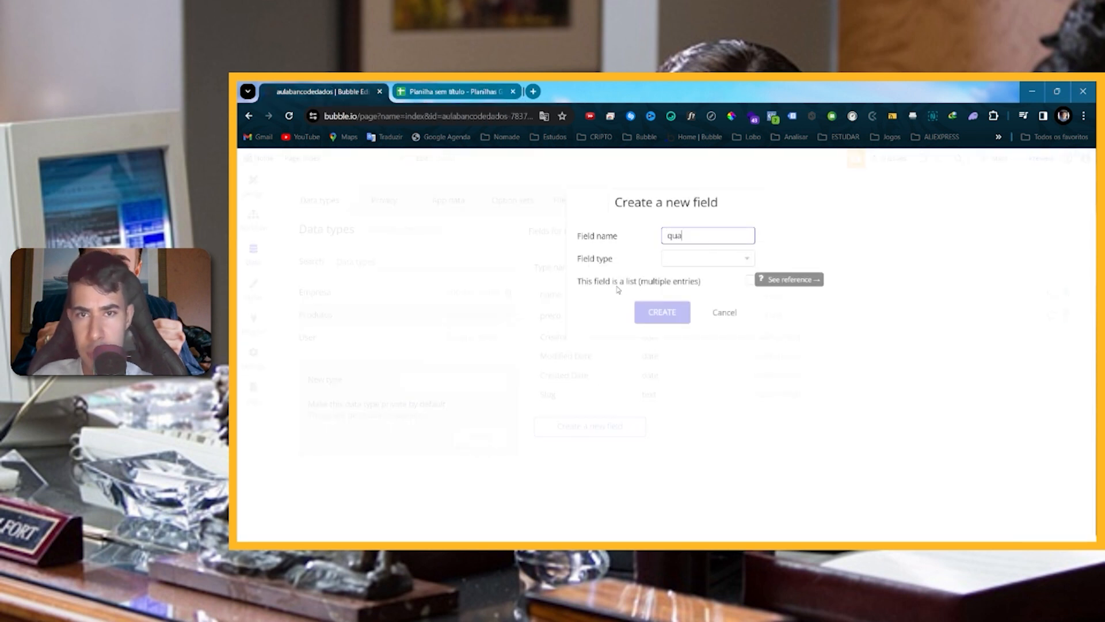
left_click(696, 257)
left_click(700, 370)
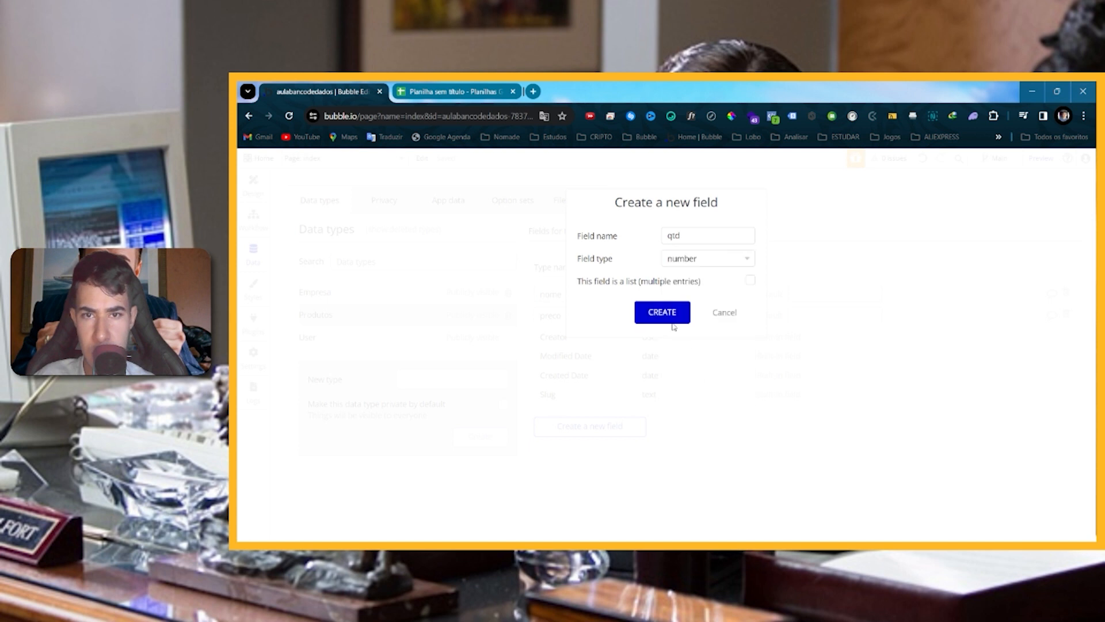
left_click(672, 316)
Compare the User sheet's columns with the fields and app data of Bubble's User data type.
left_click(509, 84)
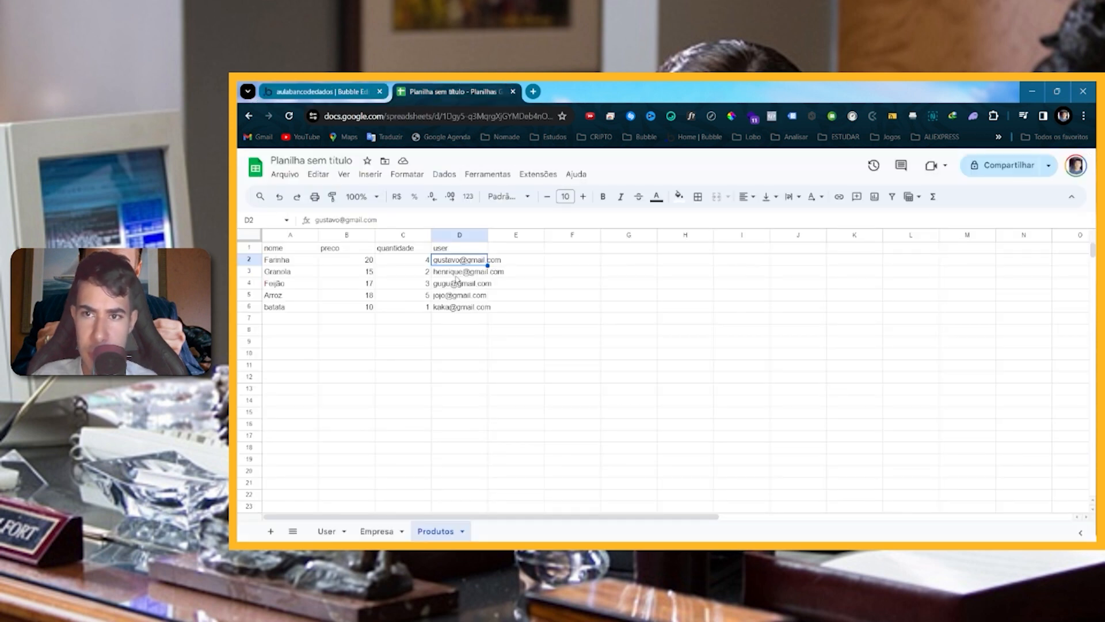
left_click(329, 531)
left_click(341, 92)
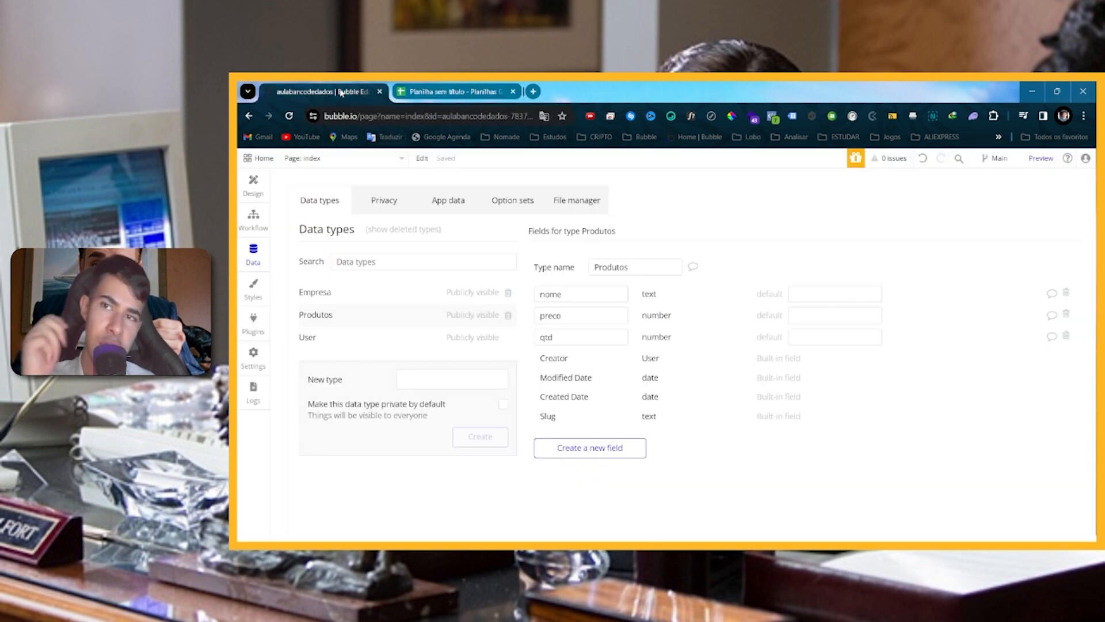
left_click(405, 86)
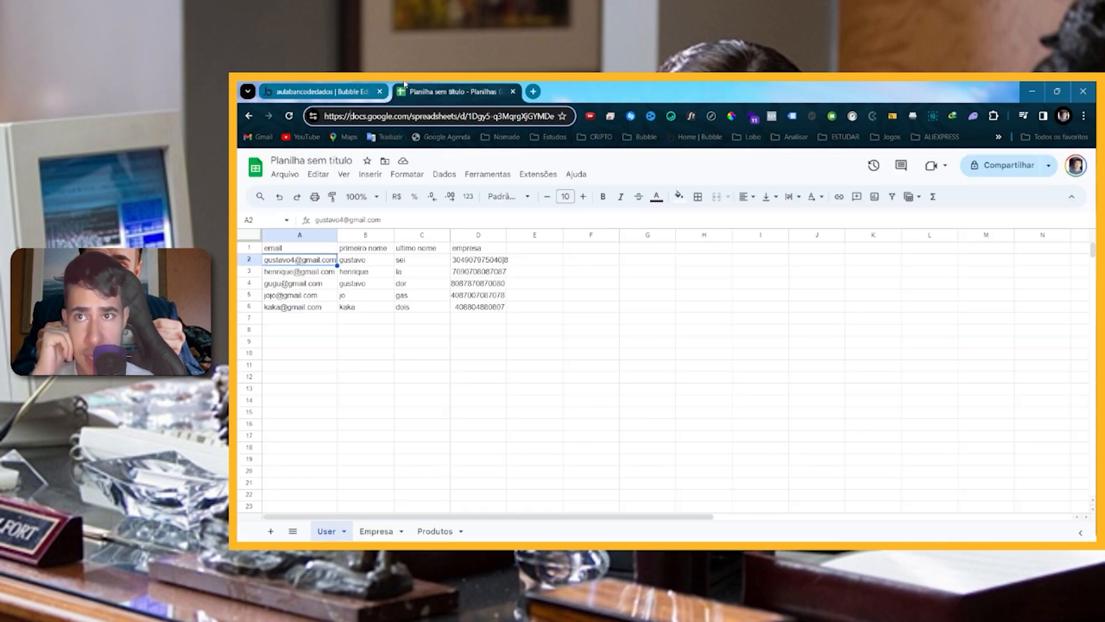
left_click(422, 320)
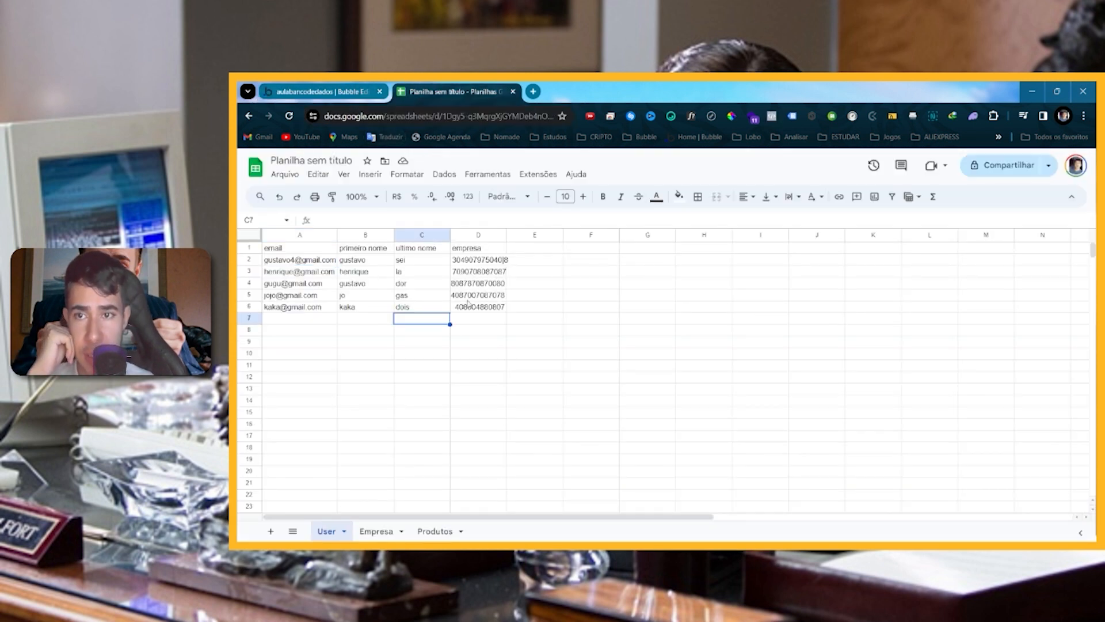
left_click(292, 251)
left_click(321, 92)
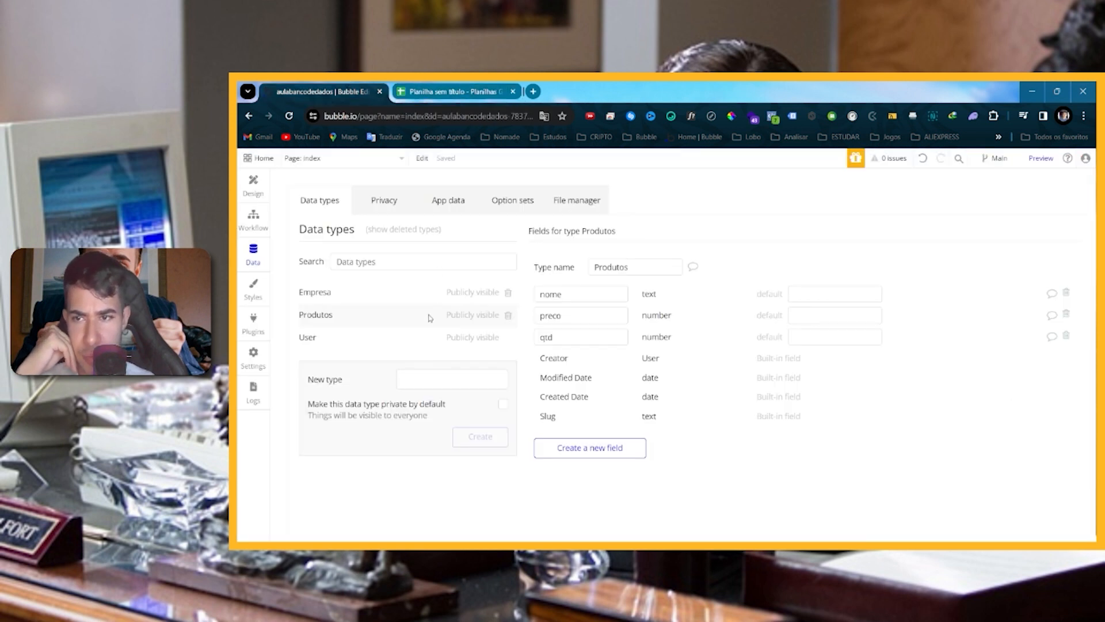
left_click(418, 350)
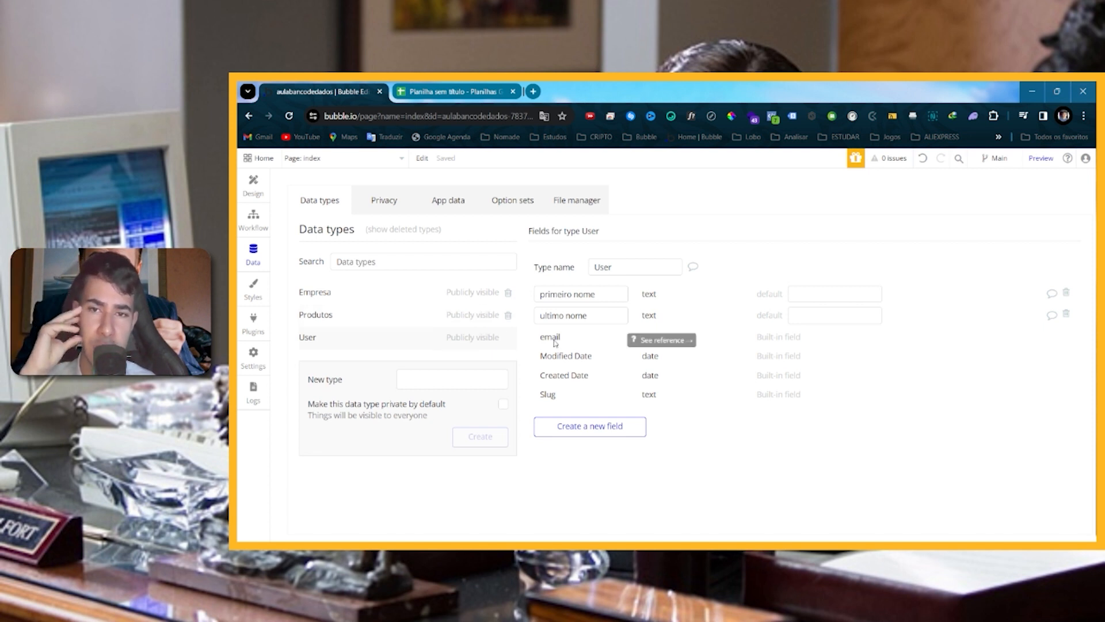
left_click(452, 200)
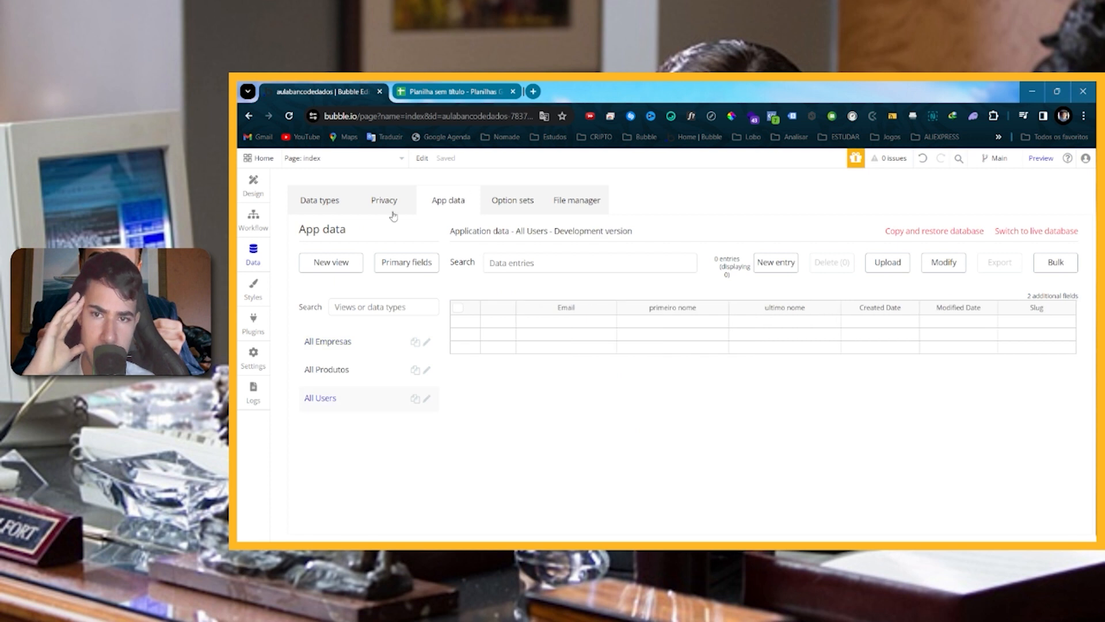
left_click(339, 201)
left_click(408, 90)
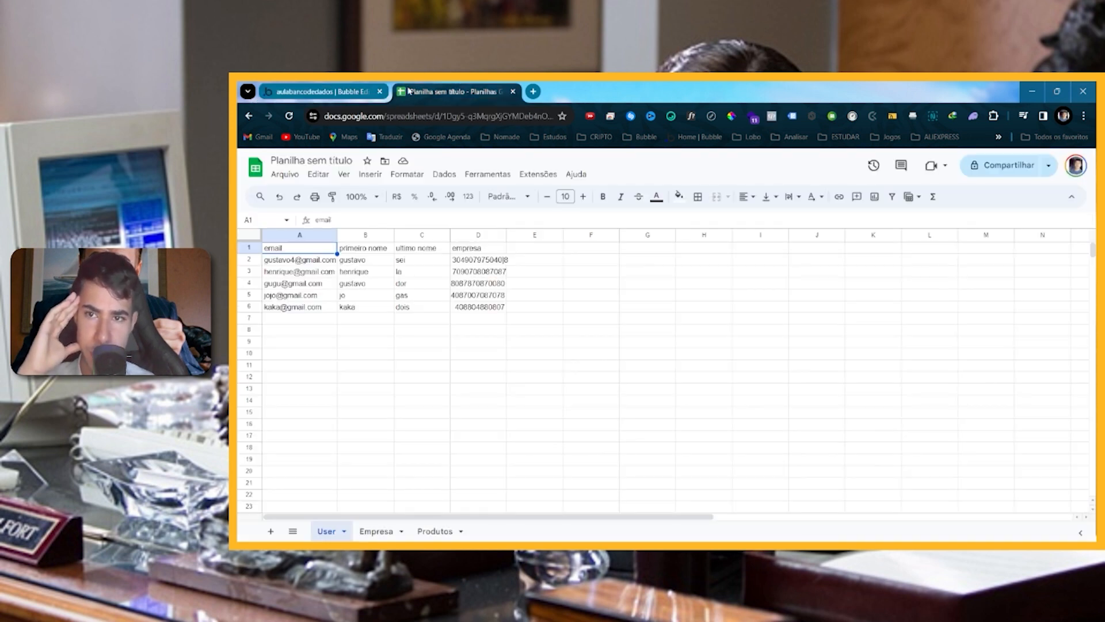
left_click(330, 92)
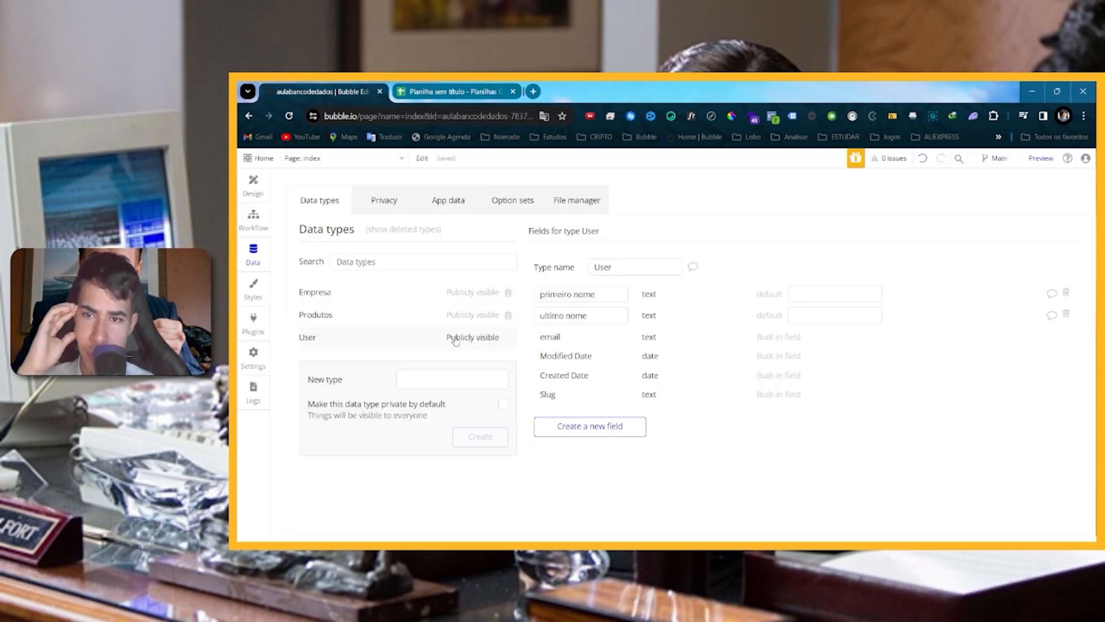
double_click(576, 315)
Create a new data type named Userinformation, review the User fields, and open the Userinformation type.
left_click(448, 378)
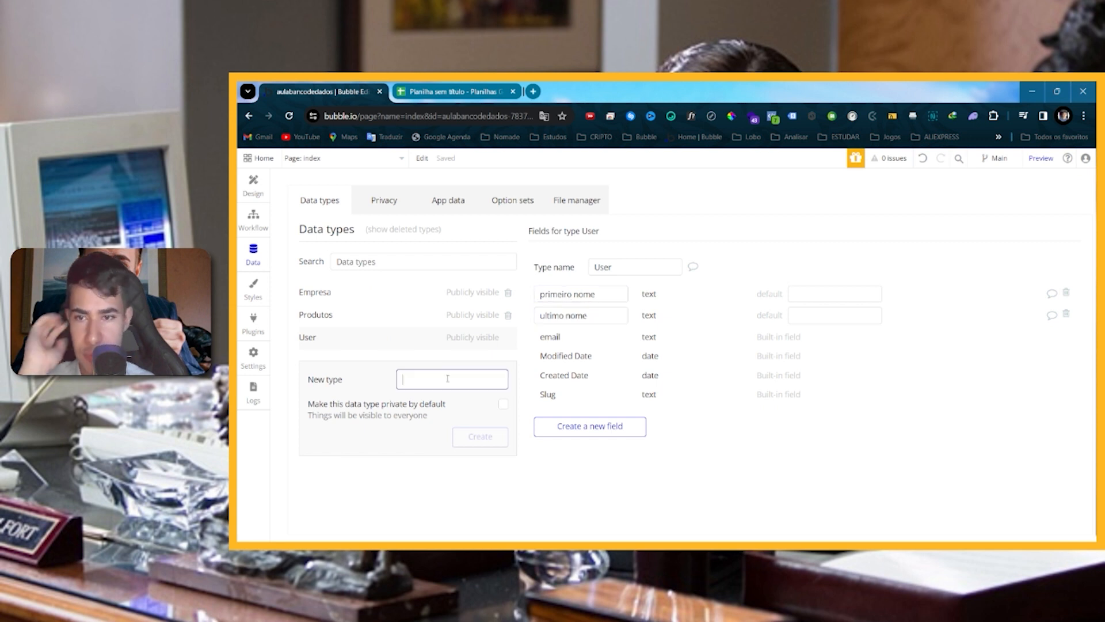
type("Userinformation")
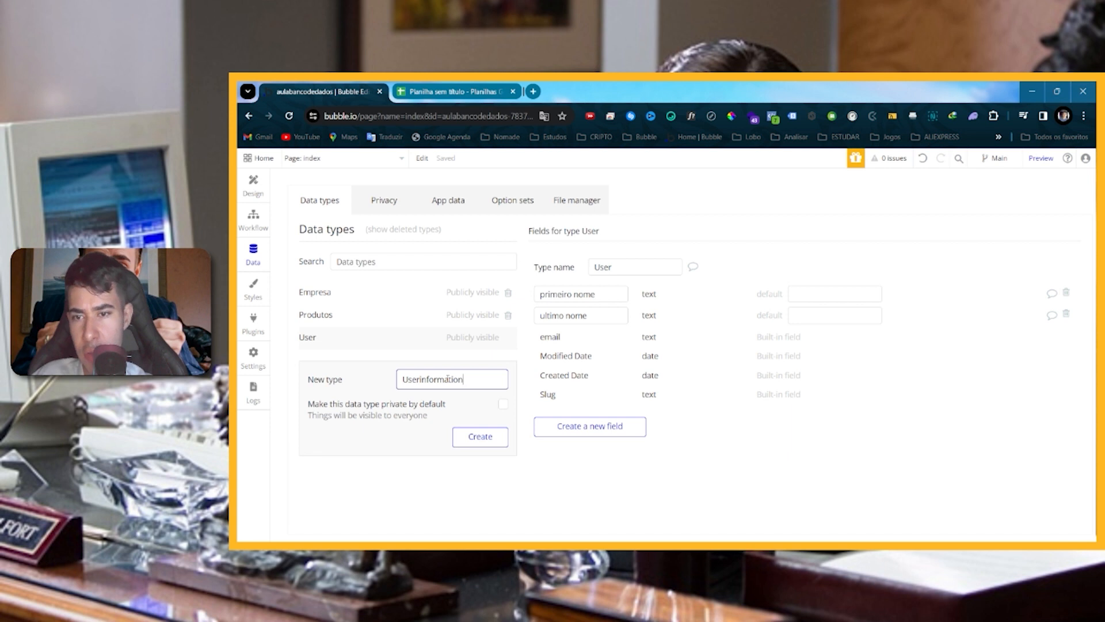
key("Return")
left_click(407, 341)
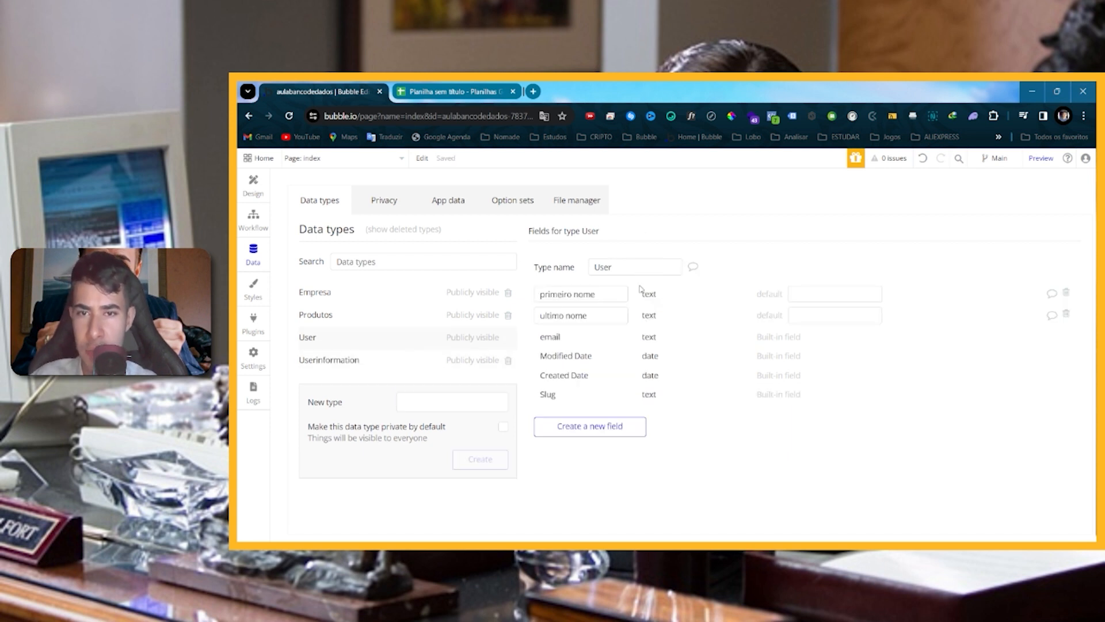
triple_click(616, 294)
left_click(358, 363)
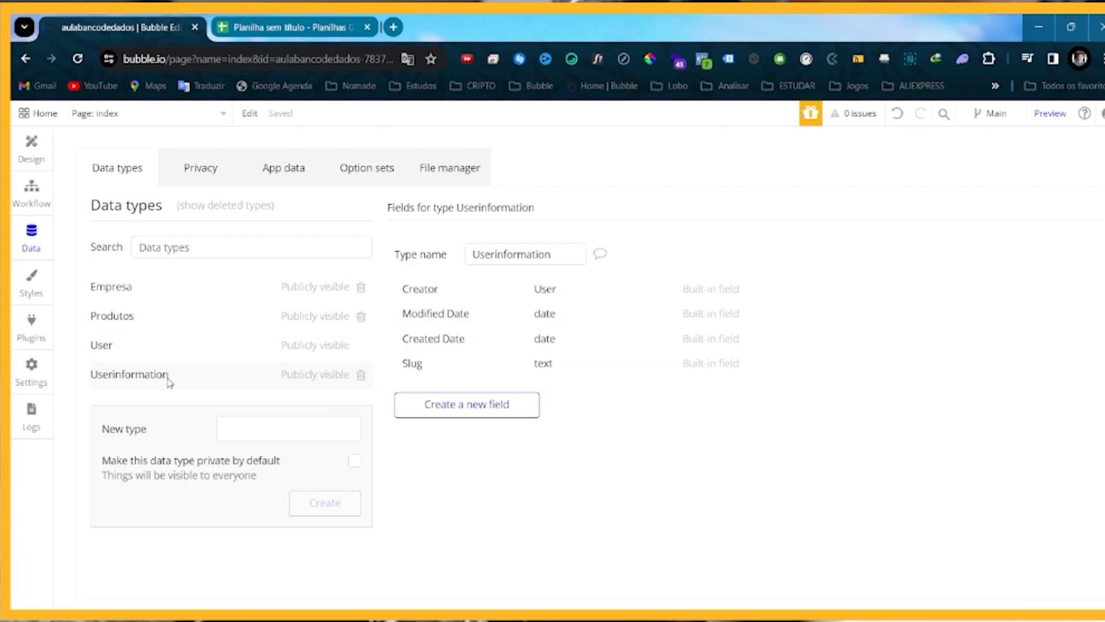
Examine the User sheet and the Empresa sheet's user column, and compare them with Bubble's All Empresas app data.
left_click(276, 18)
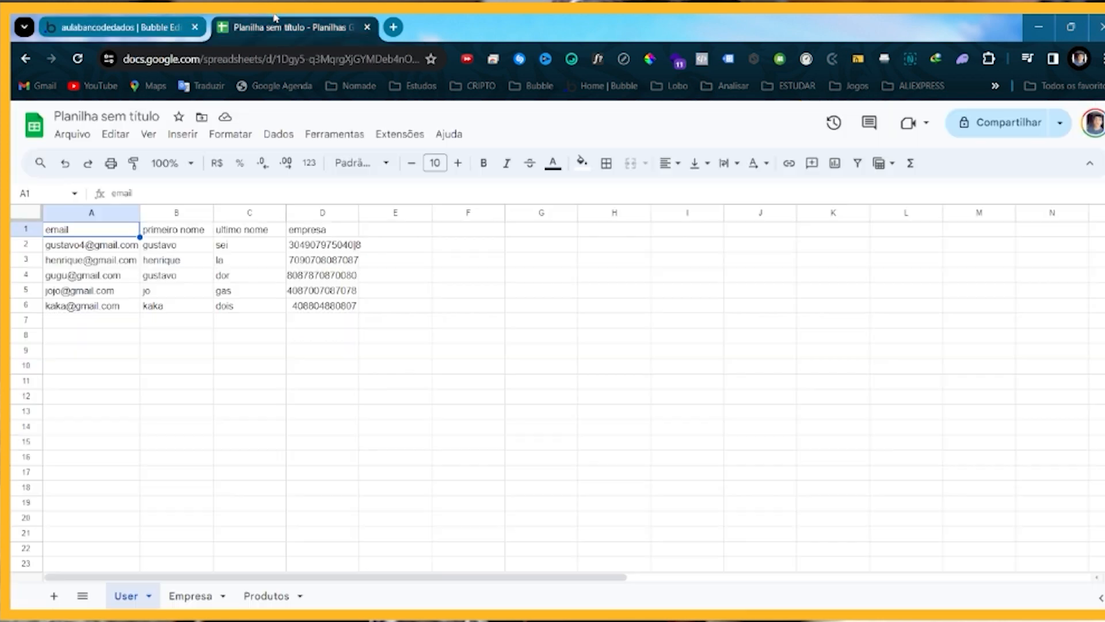
left_click(342, 383)
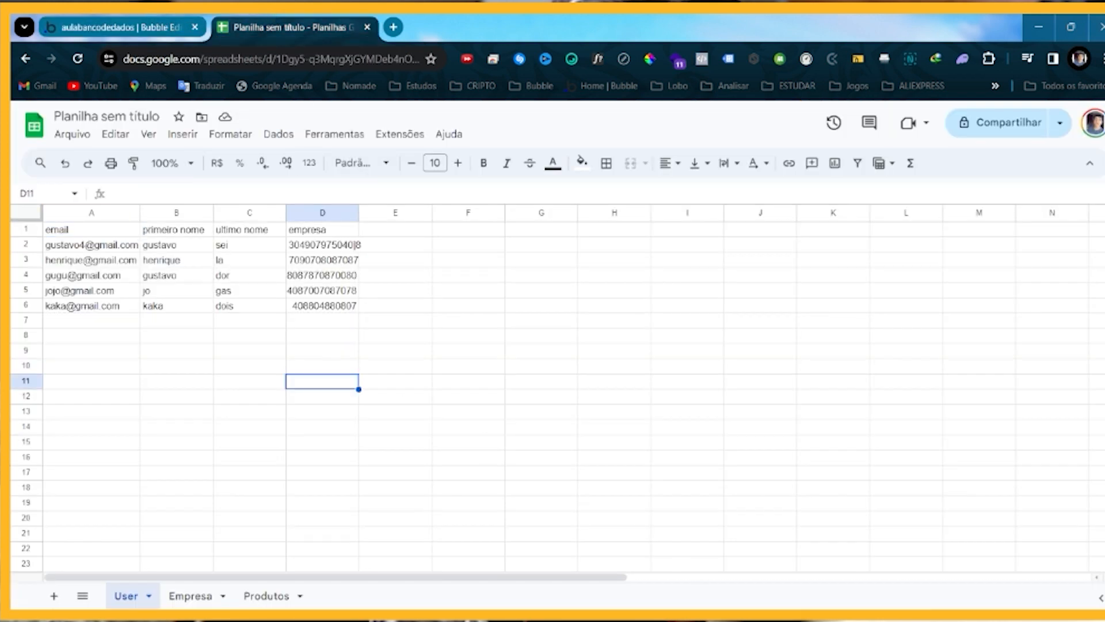
left_click(182, 597)
left_click_drag(92, 245, 109, 487)
scroll(128, 496, "down", 5)
left_click(67, 17)
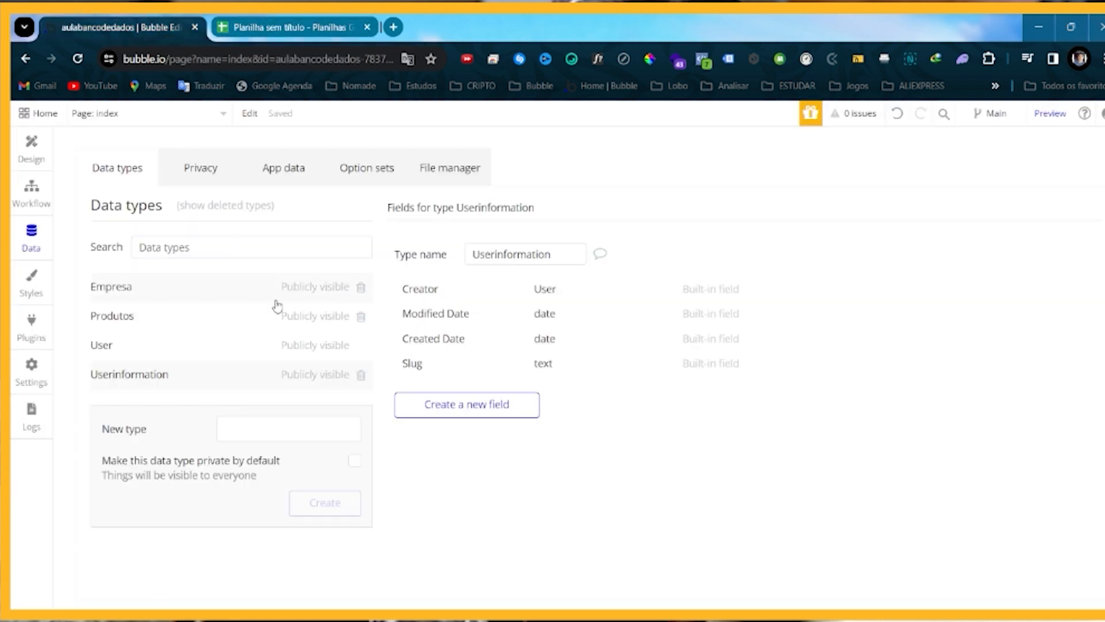
left_click(277, 167)
left_click(210, 364)
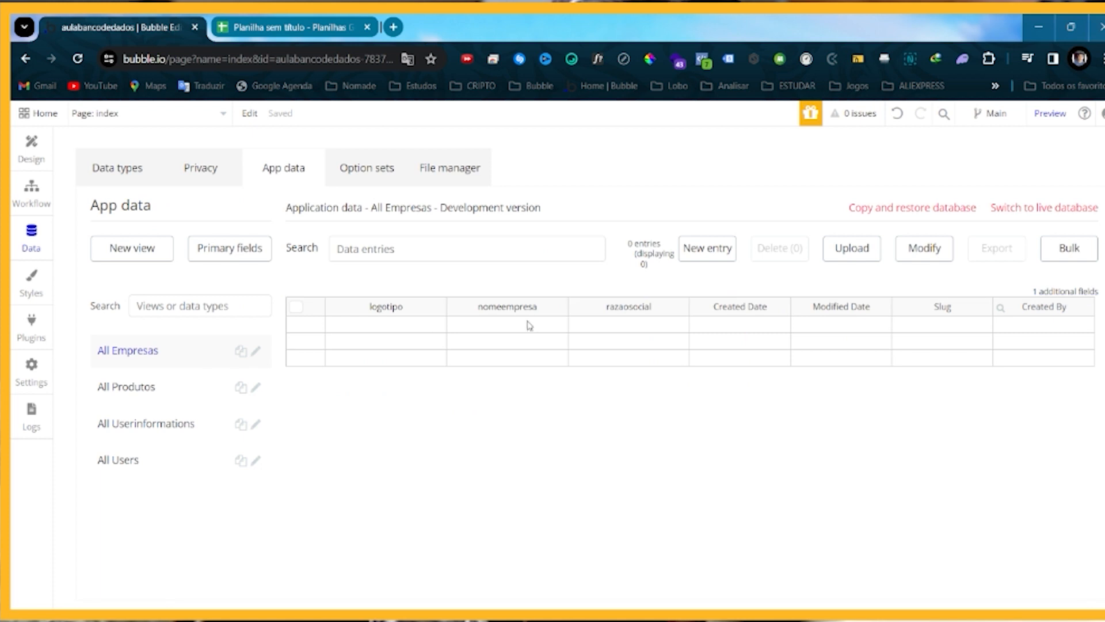
Review the columns of the Empresa and Produtos sheets and return to the app data in Bubble.
left_click(285, 27)
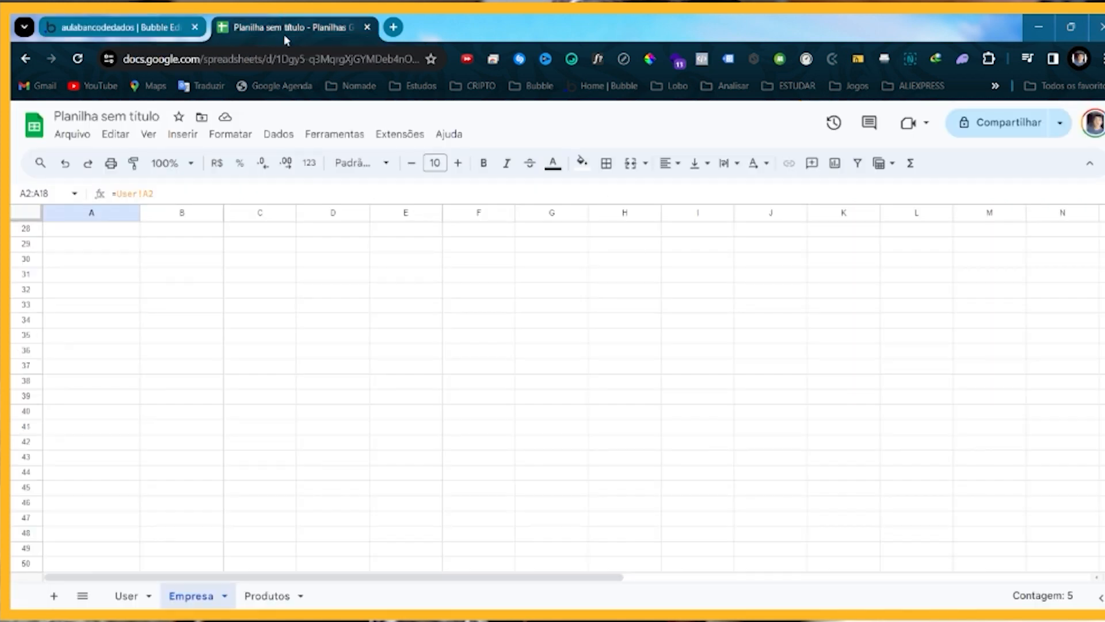
scroll(194, 264, "up", 9)
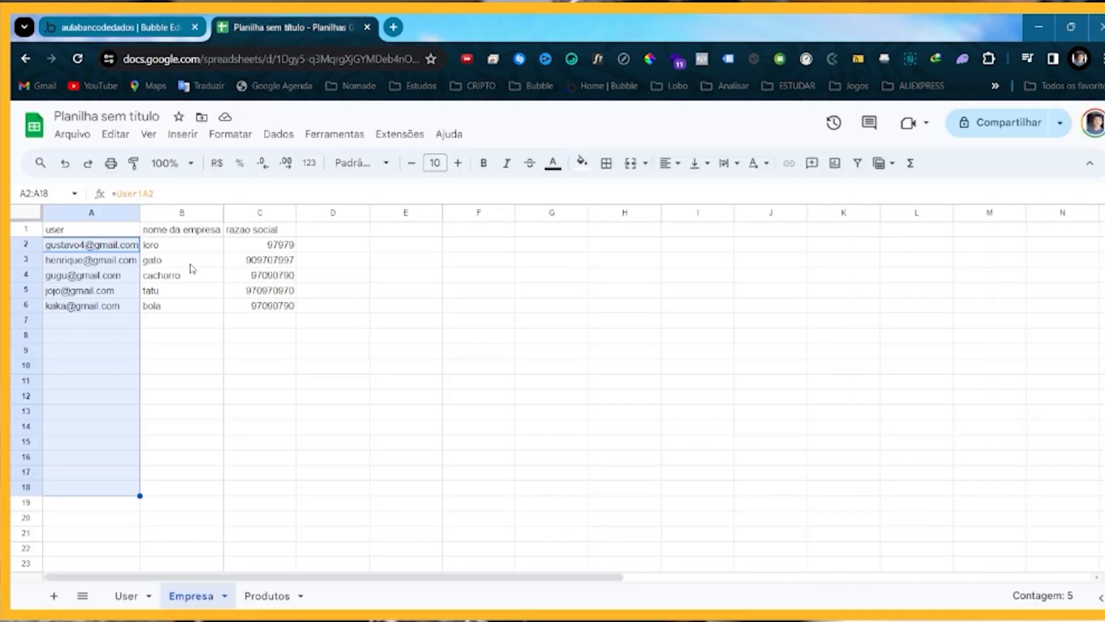
left_click(273, 368)
left_click(291, 597)
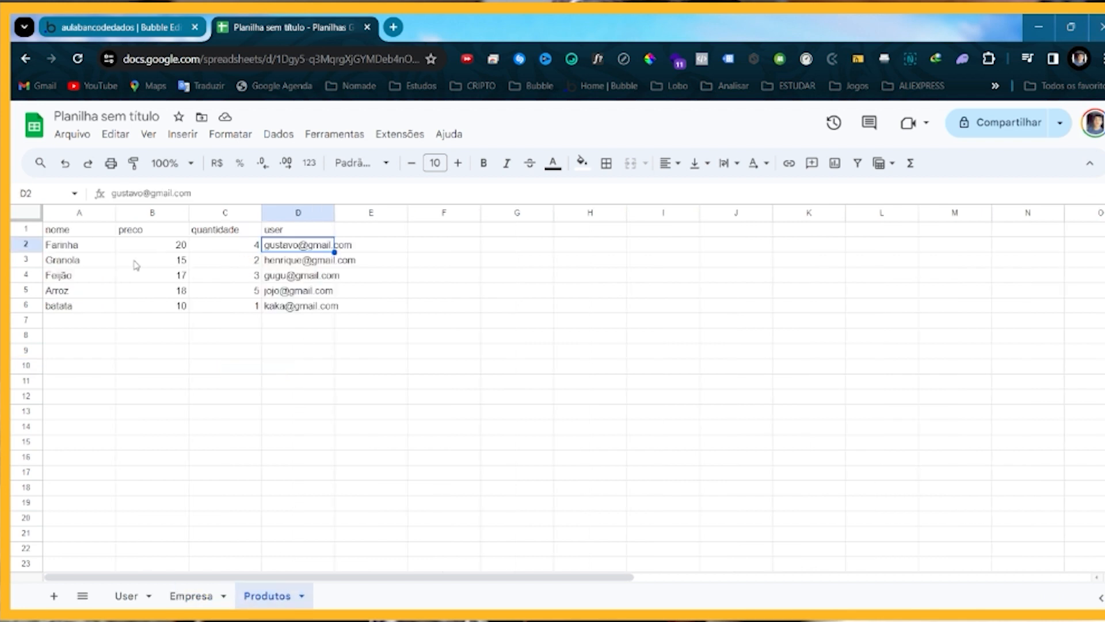
left_click(647, 618)
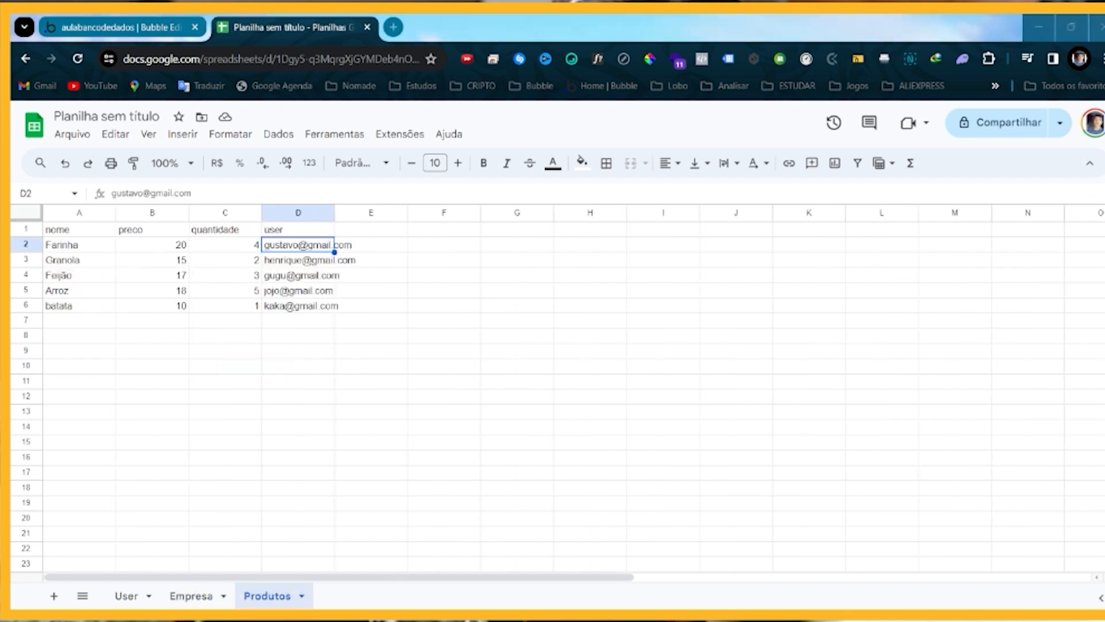
key("alt+Tab")
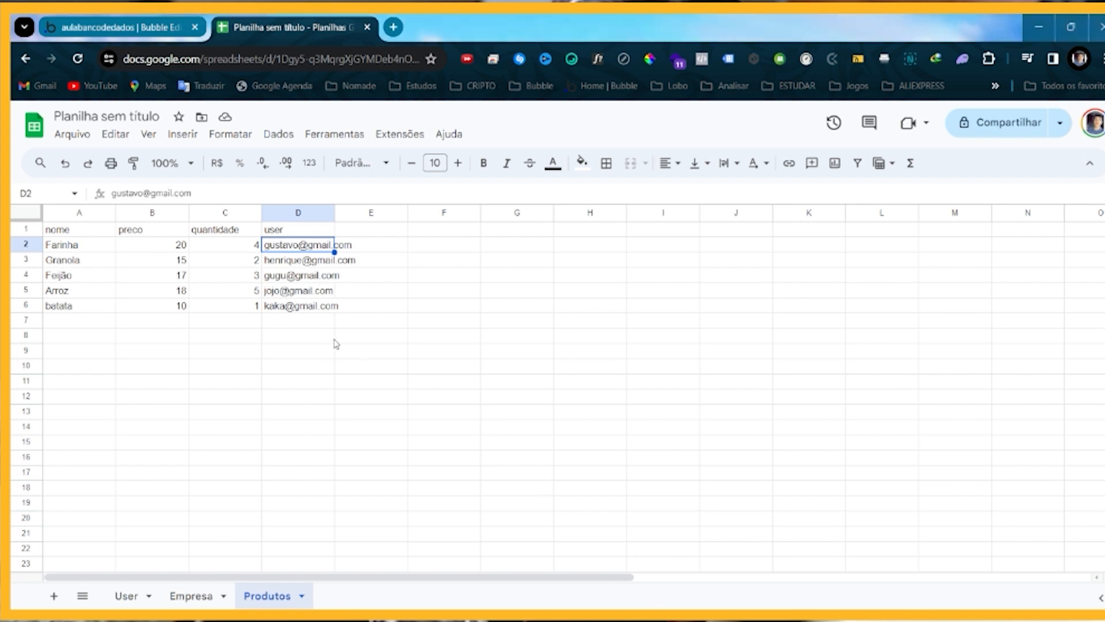
left_click(117, 17)
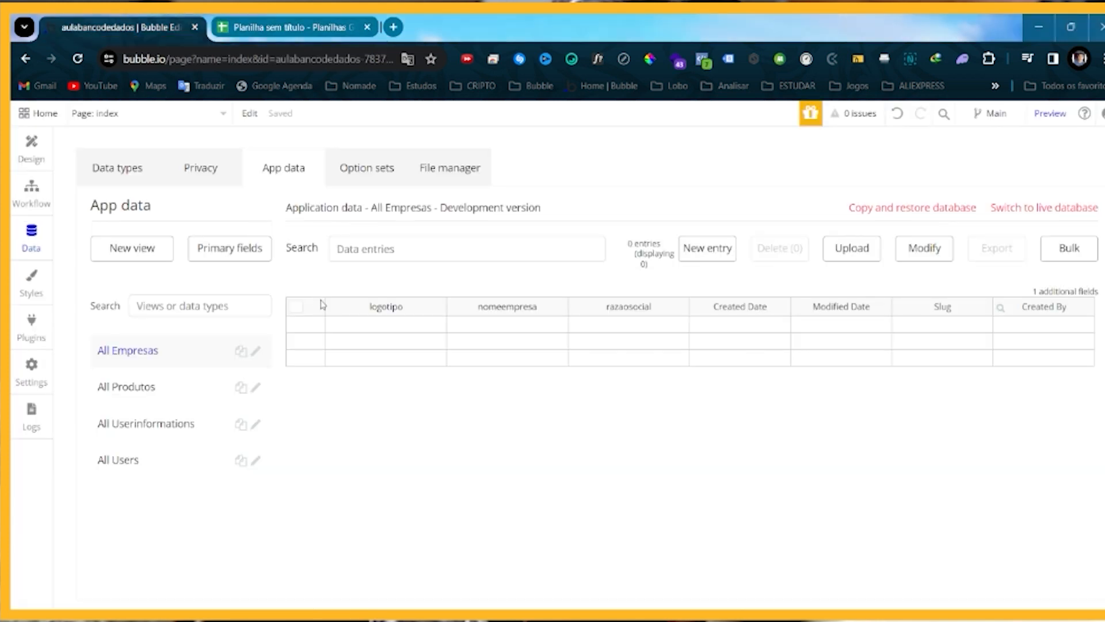
Review the Produtos and Userinformation data types in Bubble and compare them with the Produtos sheet in Google Sheets.
left_click(130, 179)
left_click(215, 319)
left_click(216, 374)
left_click(255, 22)
left_click(317, 326)
left_click(64, 17)
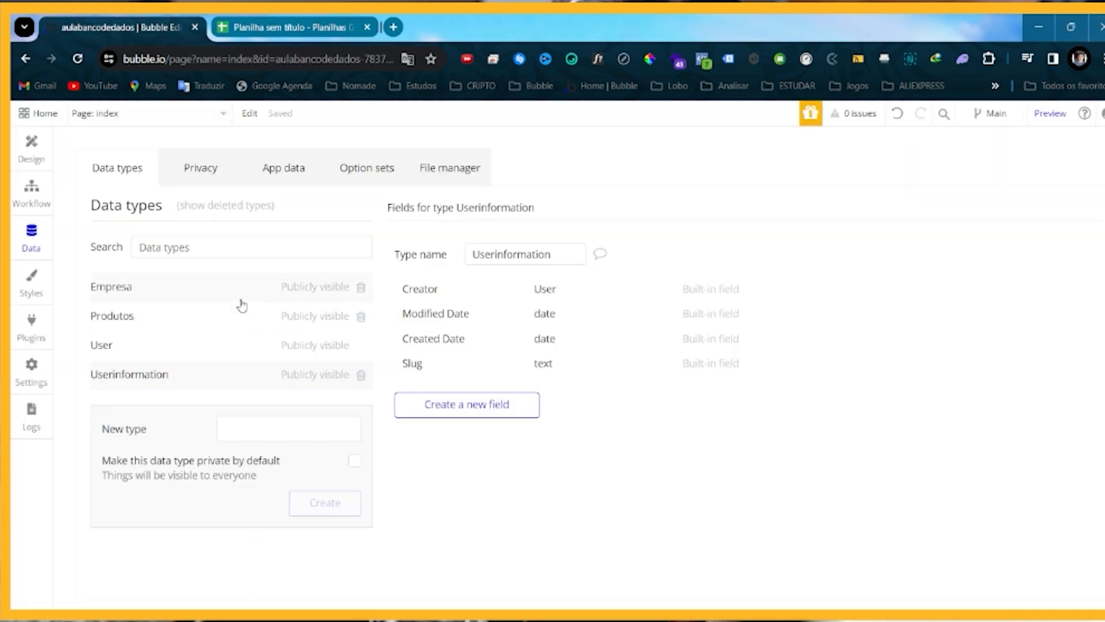
Switch to the Google Sheets workbook and add a new sheet named "Informacoes empresa".
left_click(259, 24)
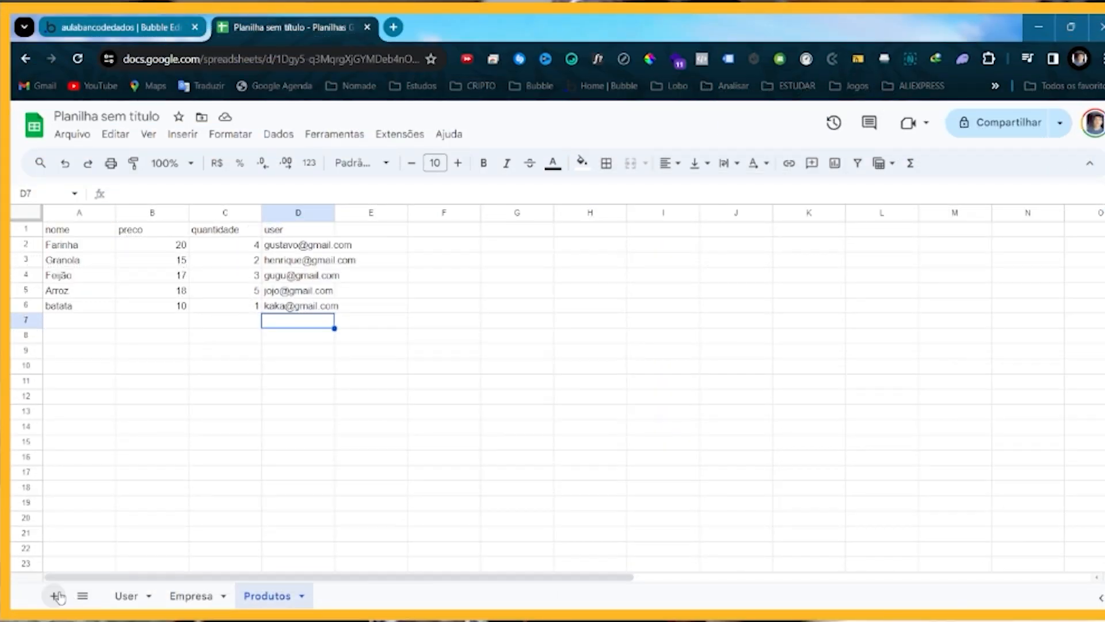
left_click(56, 596)
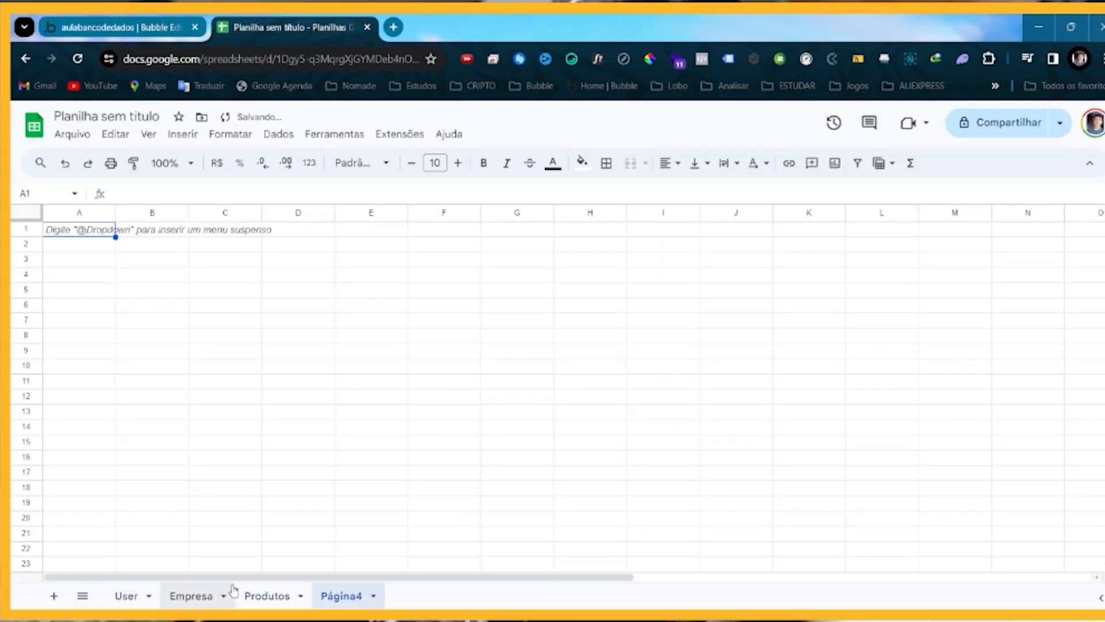
double_click(348, 599)
key("BackSpace")
type("Informacoes empresa")
key("Return")
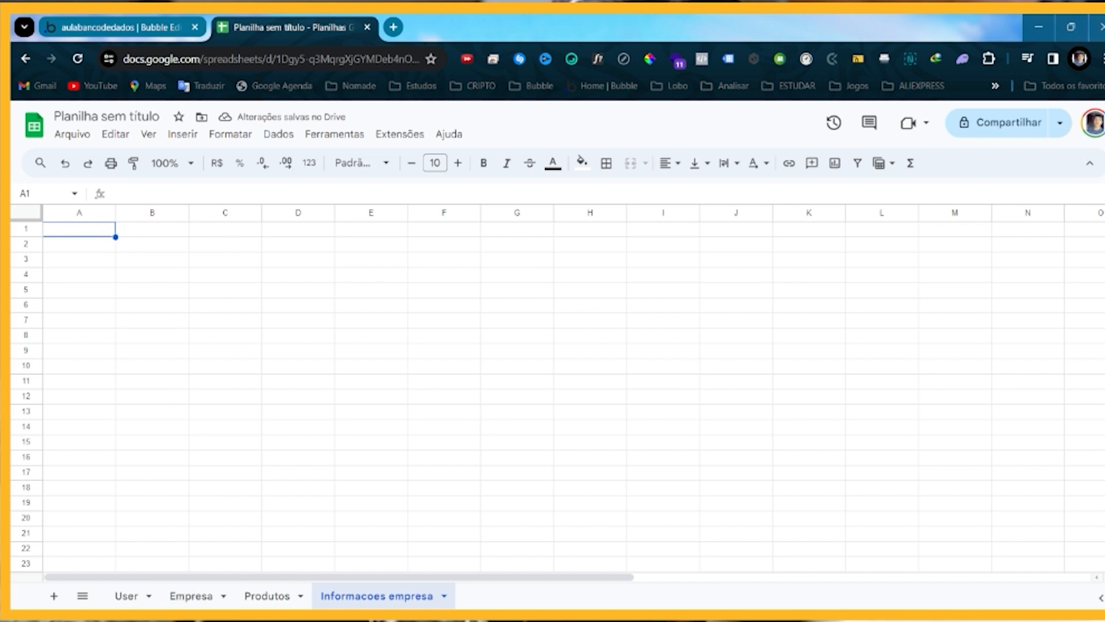
Examine the nome da empresa and razao social columns of the Empresa sheet, and return to the Informacoes empresa sheet.
left_click(192, 596)
left_click(179, 233)
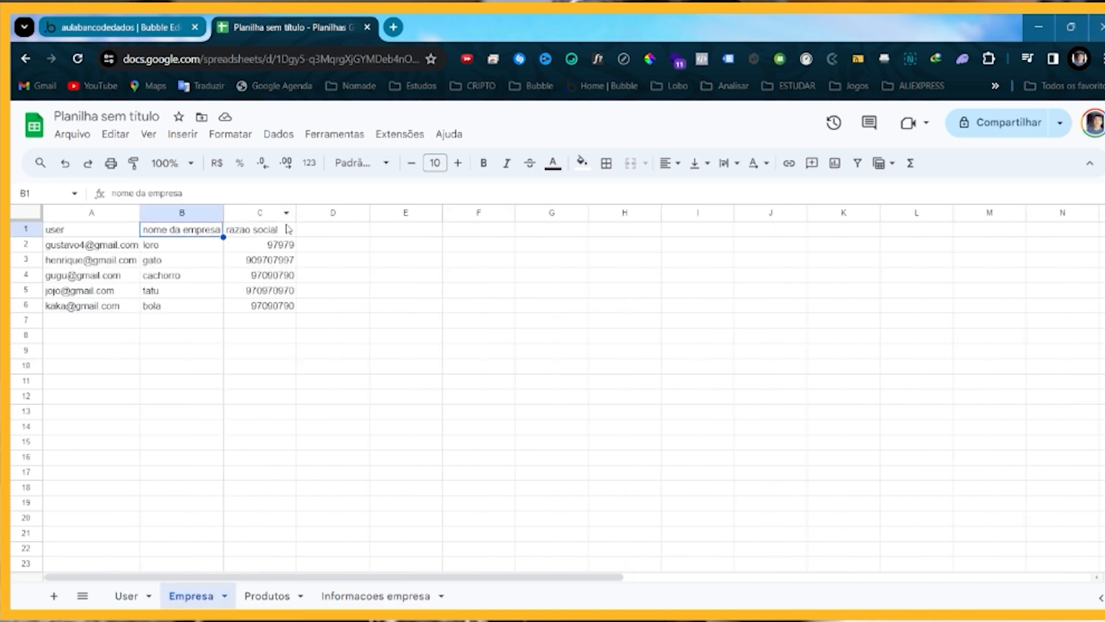
left_click(314, 231)
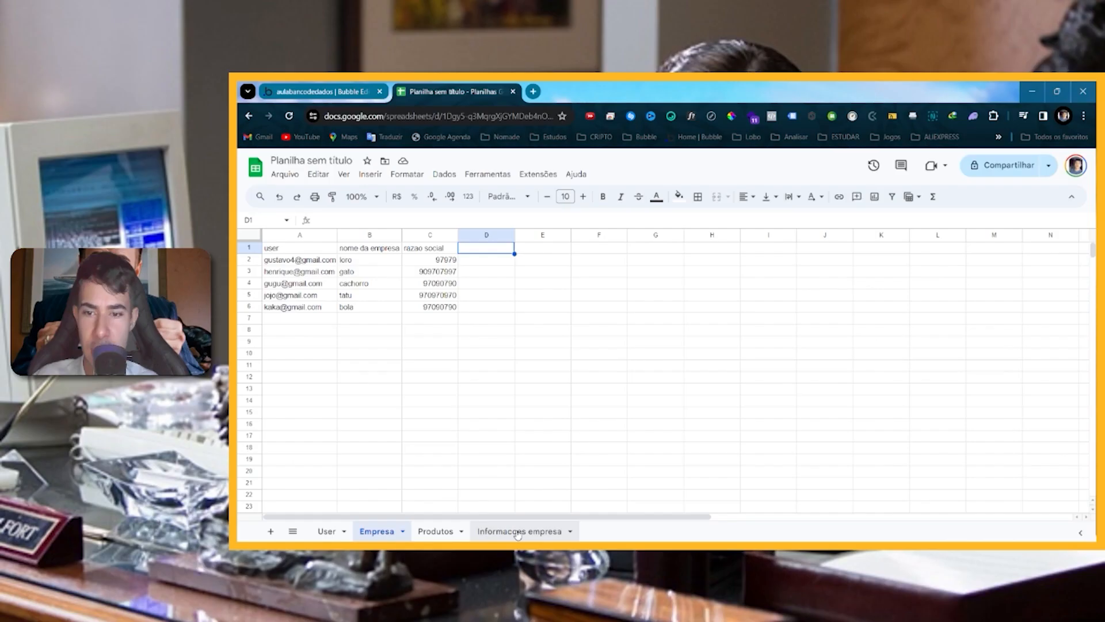
left_click(369, 596)
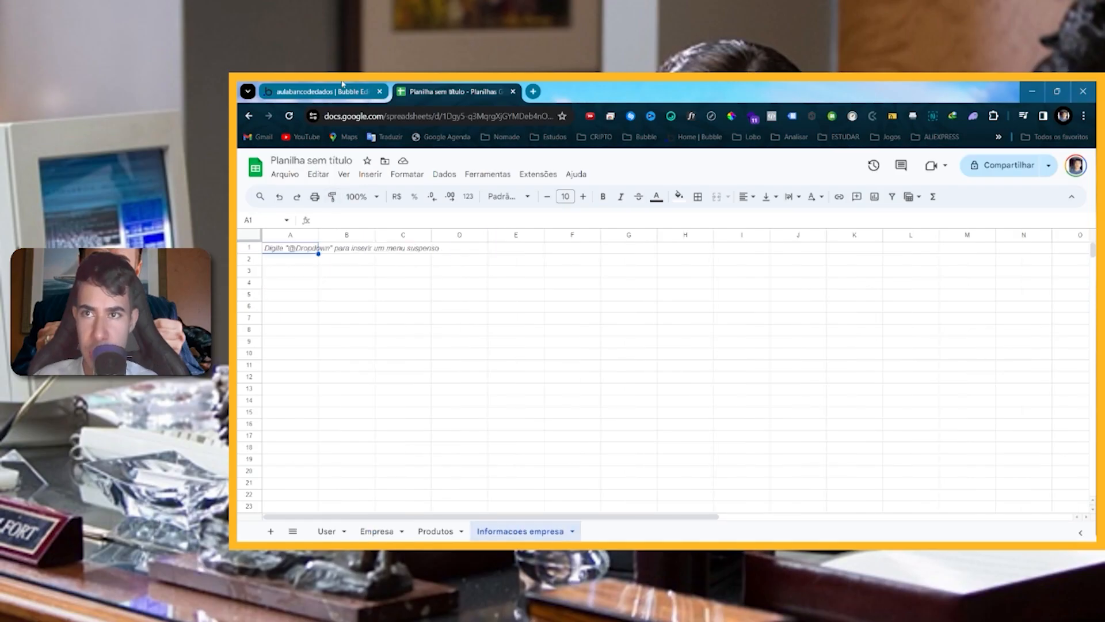
Switch to Bubble and create a new data type named "Informacoes da empresa".
left_click(357, 92)
left_click(450, 402)
type("info")
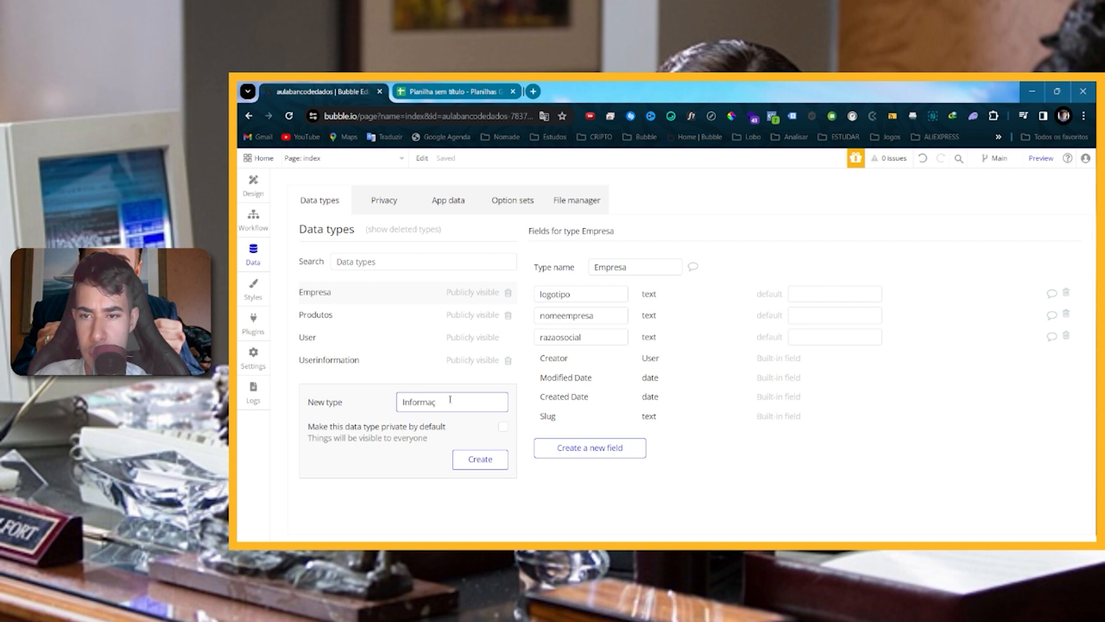
type("empresa")
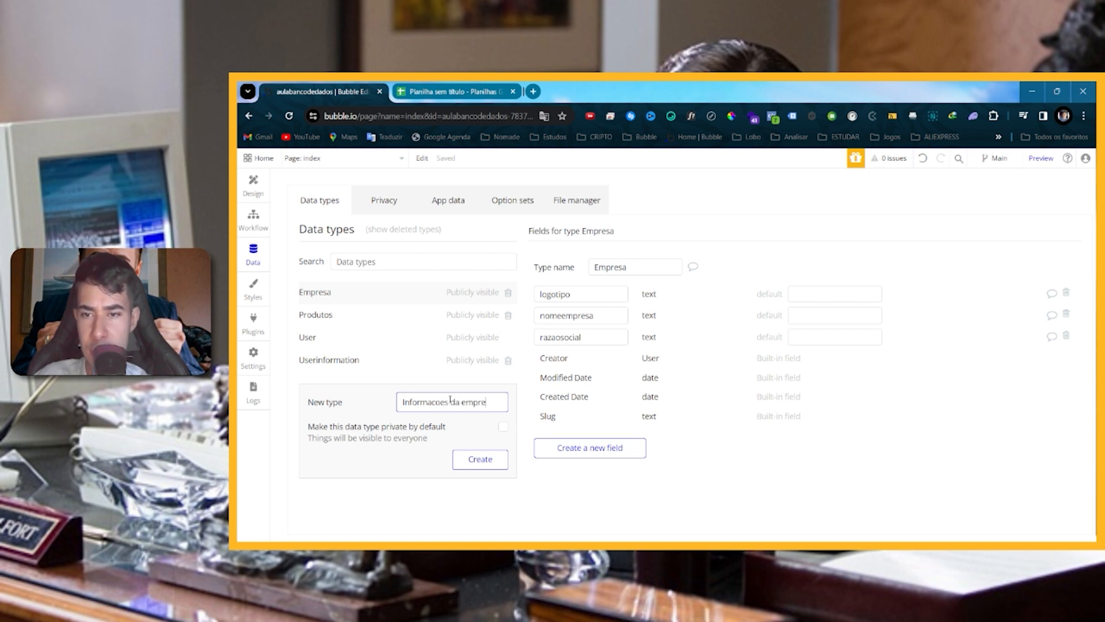
key("Return")
Create a field named empresa of type Empresa in the Informacoes da empresa data type.
left_click(631, 392)
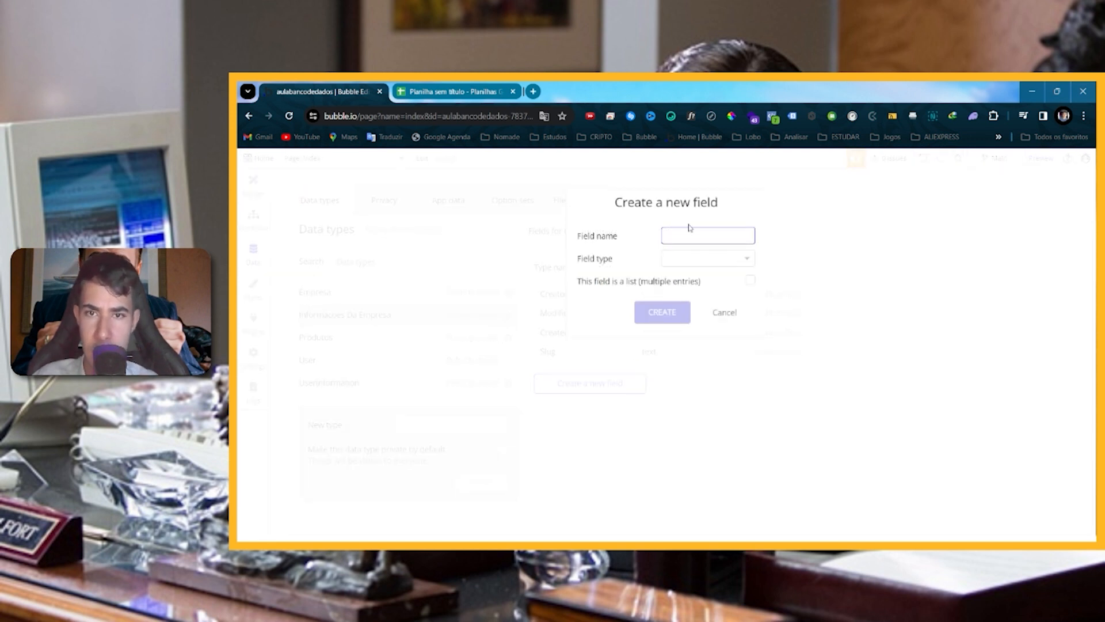
left_click(696, 258)
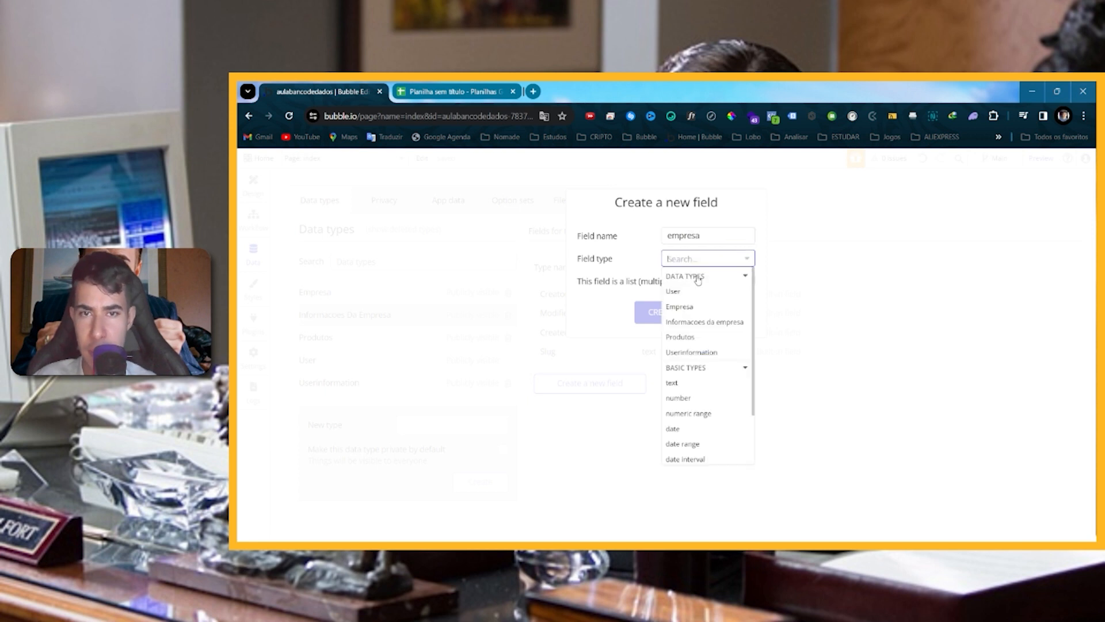
type("emp")
left_click(695, 298)
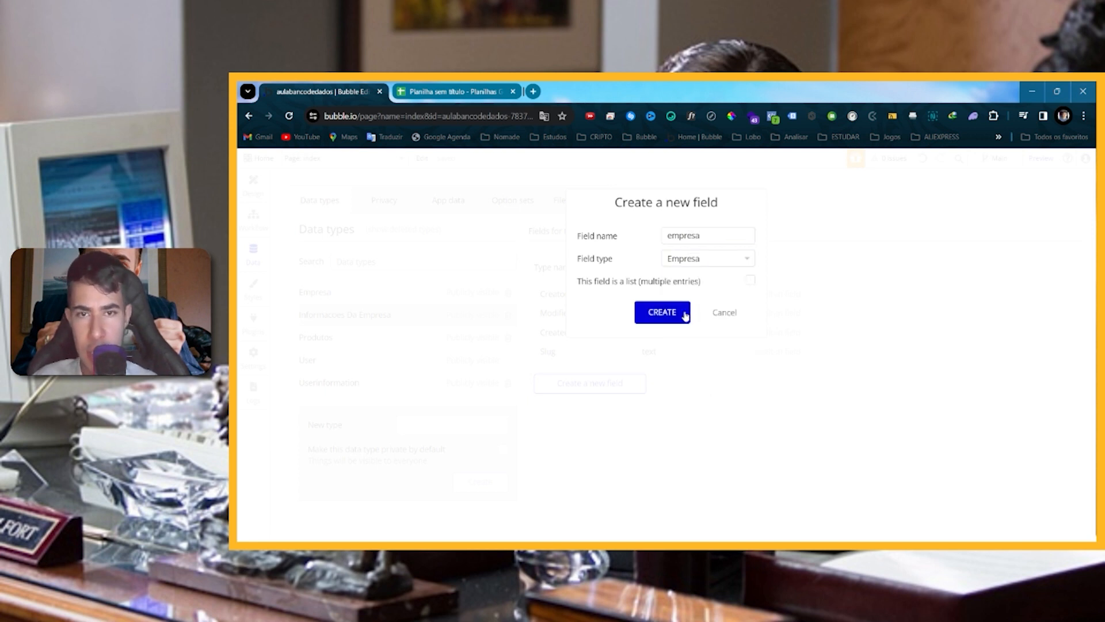
left_click(685, 314)
Go to the page design and place a text element on the index page.
left_click(257, 185)
left_click(295, 281)
left_click(651, 255)
Set the index page's container layout to Column and centre the text element horizontally.
left_click(813, 270)
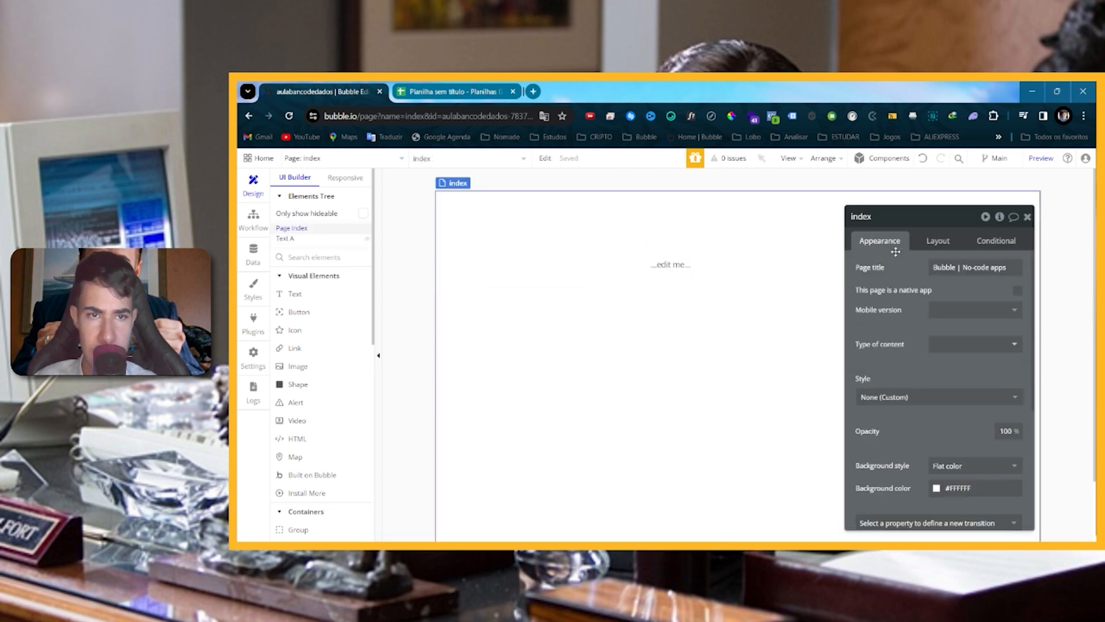
left_click(925, 241)
left_click(959, 270)
left_click(944, 352)
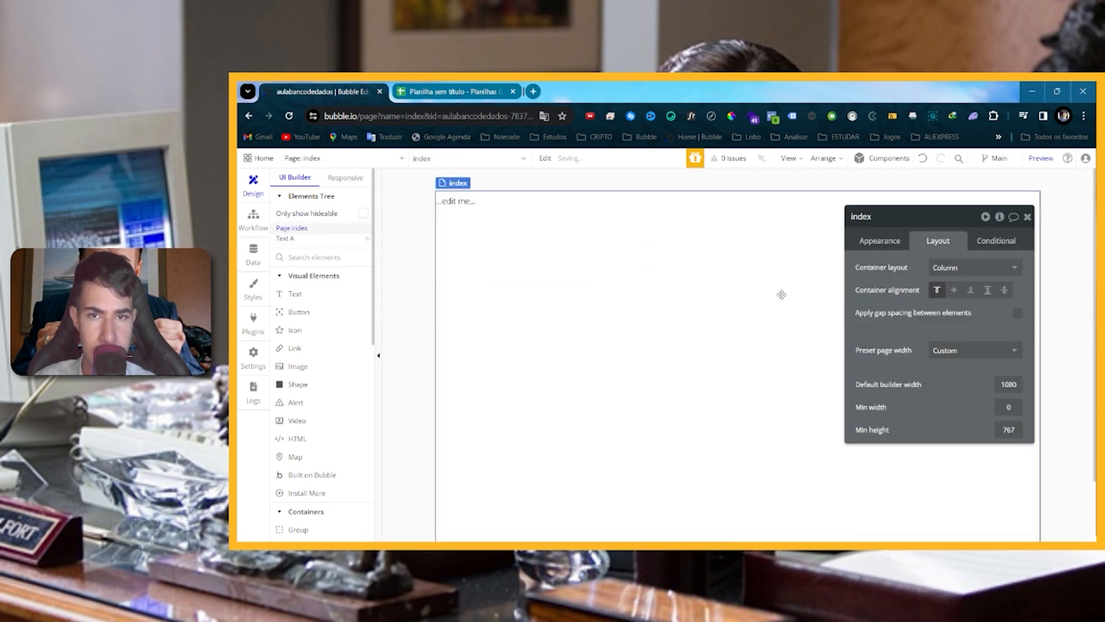
left_click(463, 201)
left_click(998, 328)
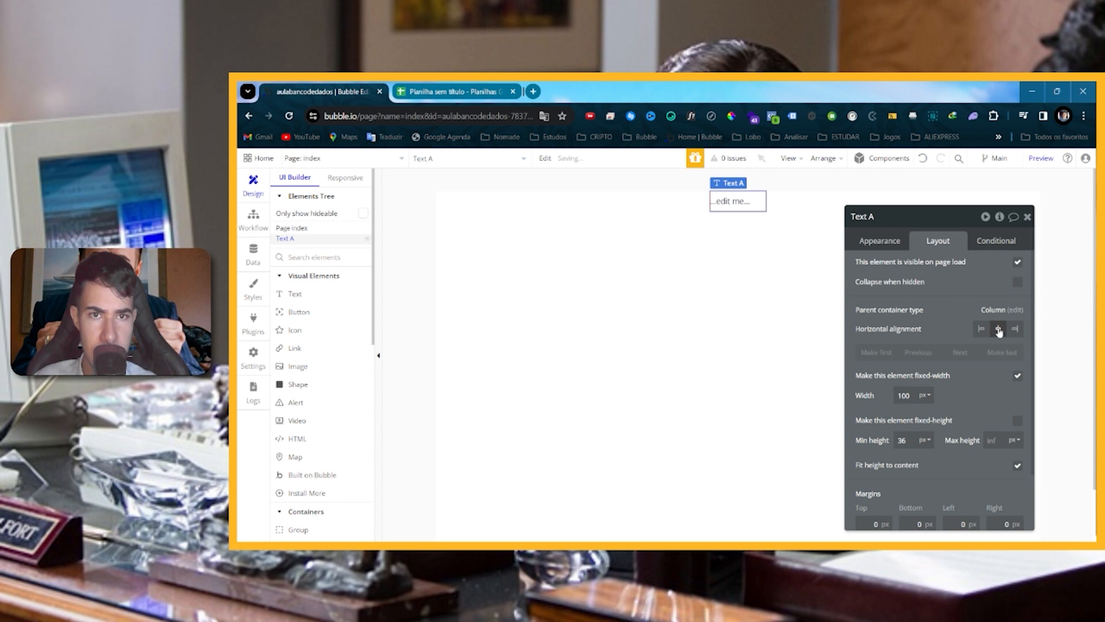
Insert dynamic data in the text element using Do a search for with the type Informacoes da empresa.
left_click(869, 242)
left_click(1059, 266)
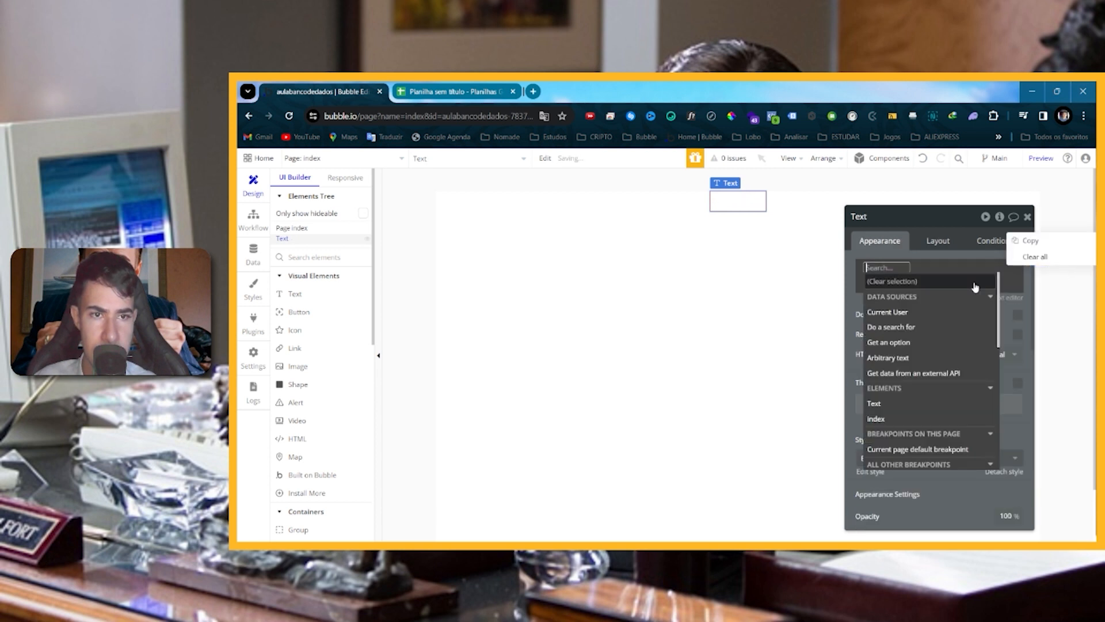
left_click(945, 324)
left_click(788, 244)
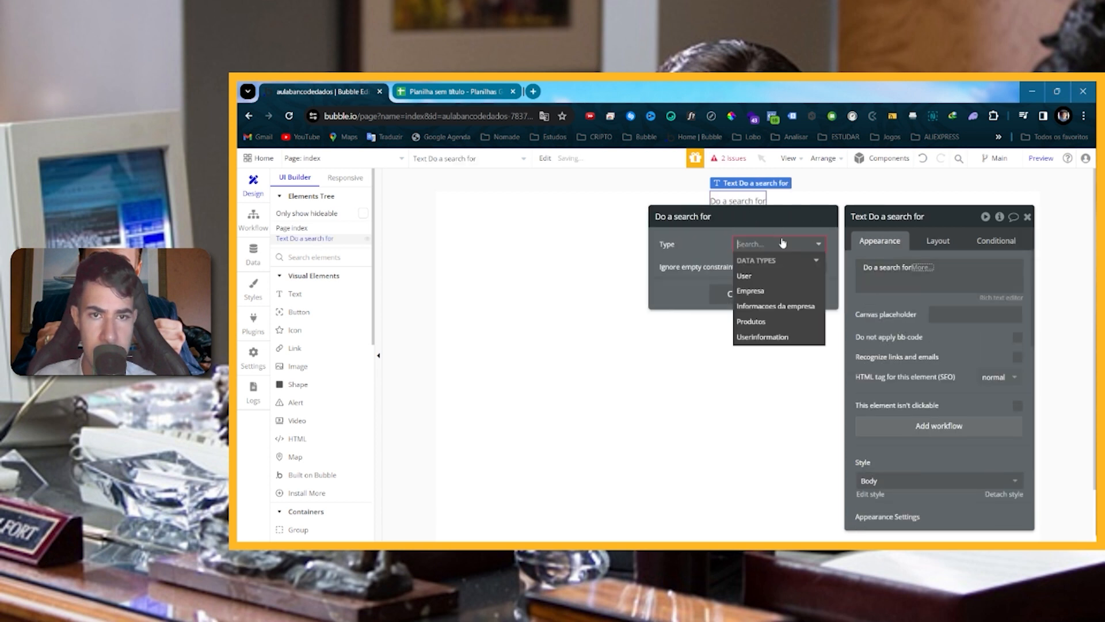
left_click(755, 308)
Add a constraint on the empresa field to the text's search, starting its value with Current User.
left_click(960, 271)
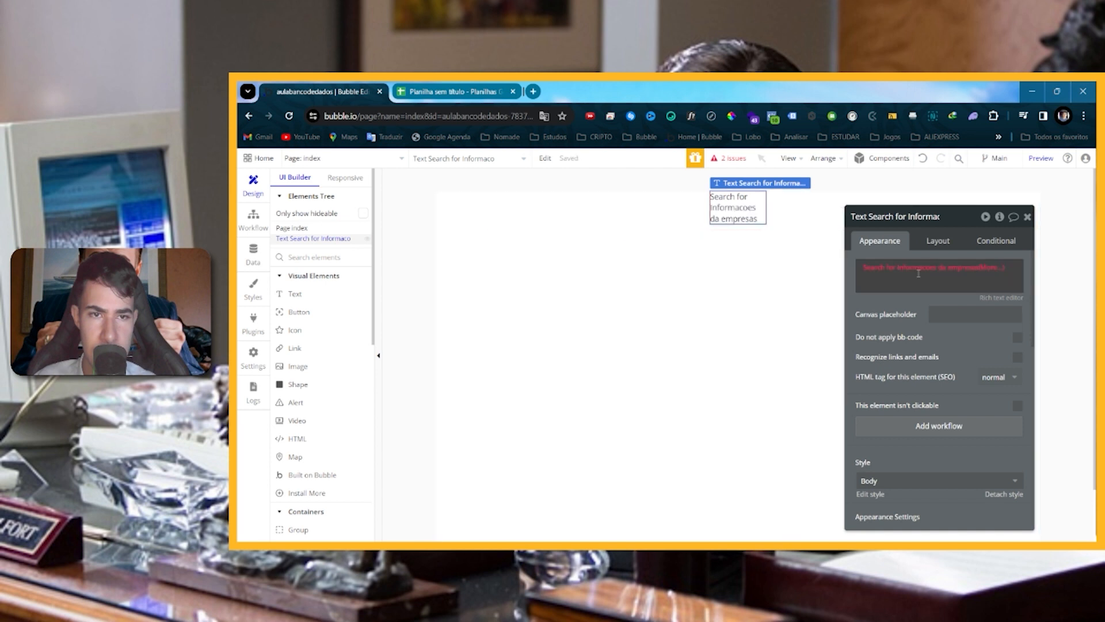
left_click(960, 270)
left_click(672, 272)
left_click(680, 283)
left_click(703, 272)
left_click(708, 286)
left_click(720, 294)
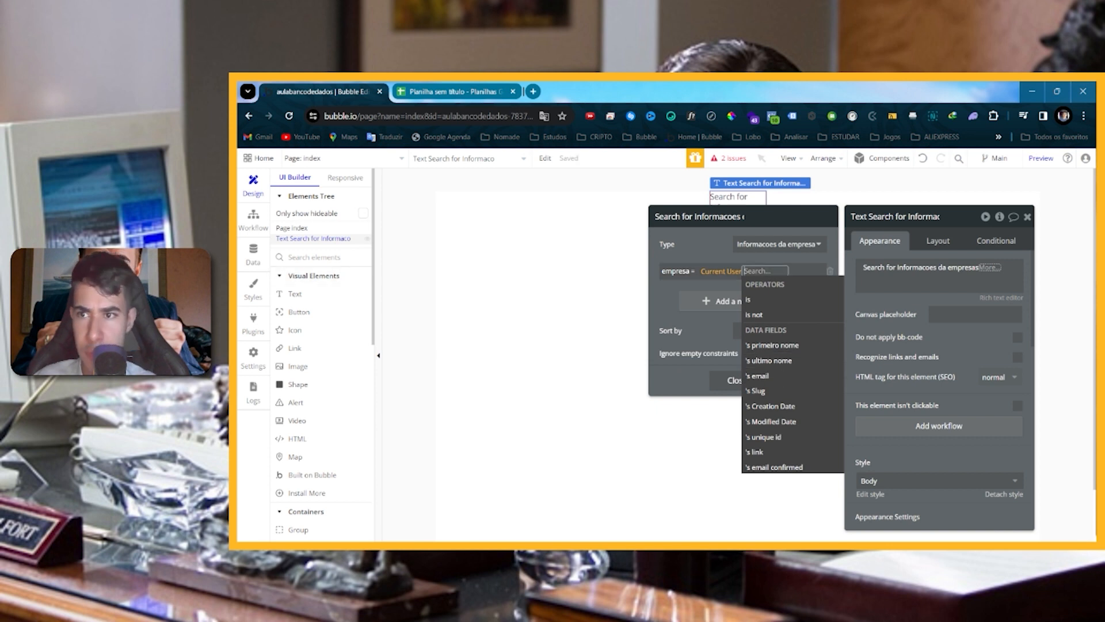
Review the fields of the User, Informacoes Da Empresa and Empresa data types.
left_click(259, 268)
left_click(412, 358)
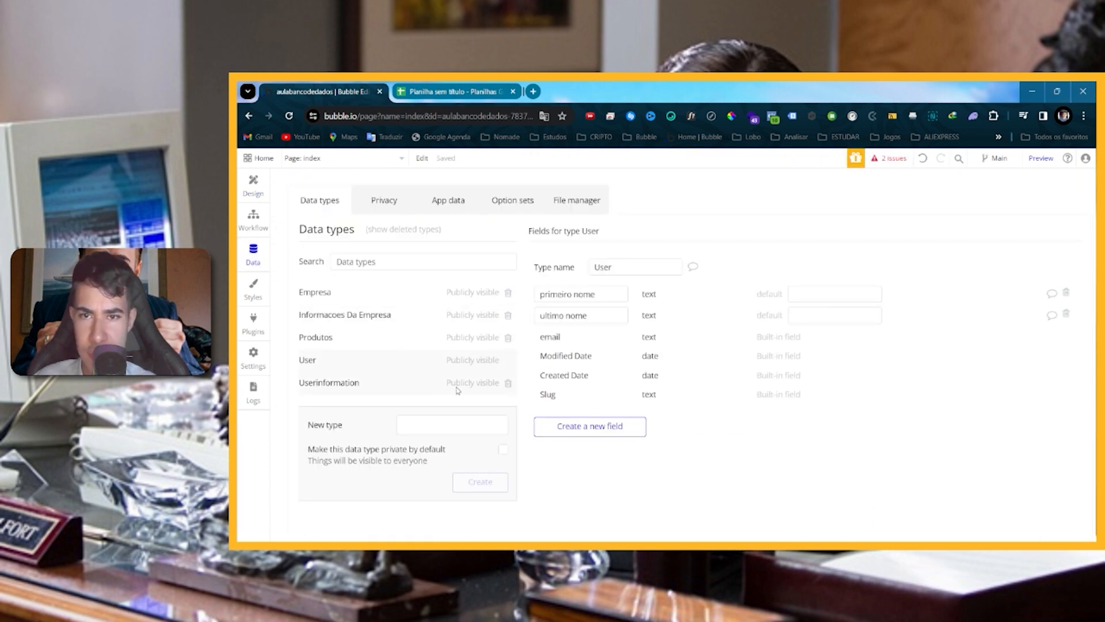
left_click(361, 315)
left_click(369, 295)
Create a field named empresa of type Empresa in the User data type.
left_click(369, 360)
left_click(574, 427)
type("empresa")
key("Tab")
type("emo")
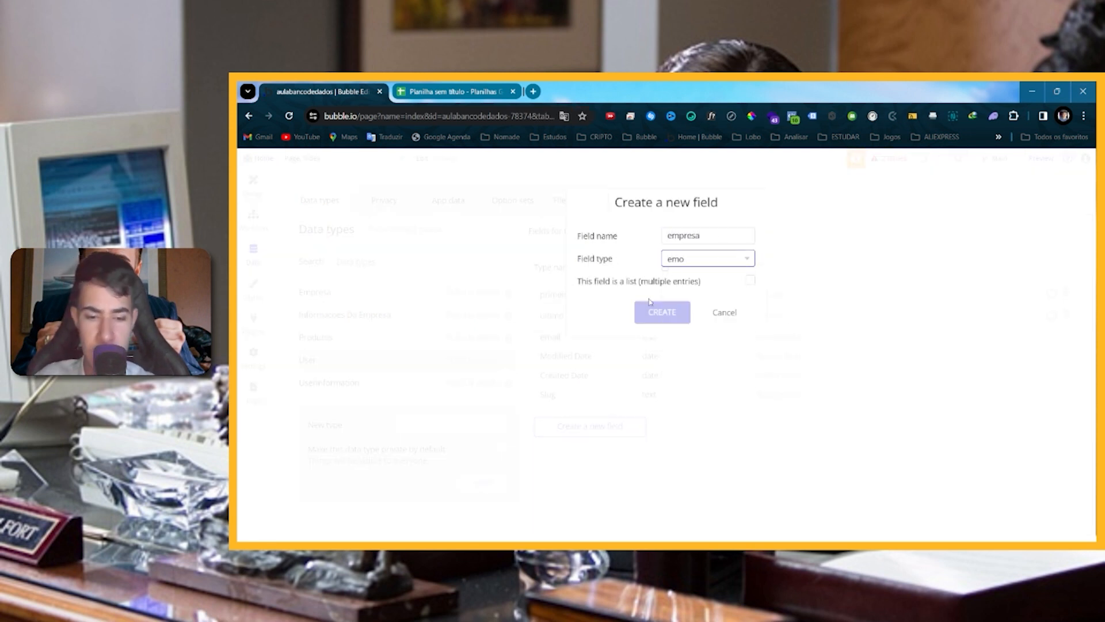
key("BackSpace")
left_click(678, 291)
left_click(659, 312)
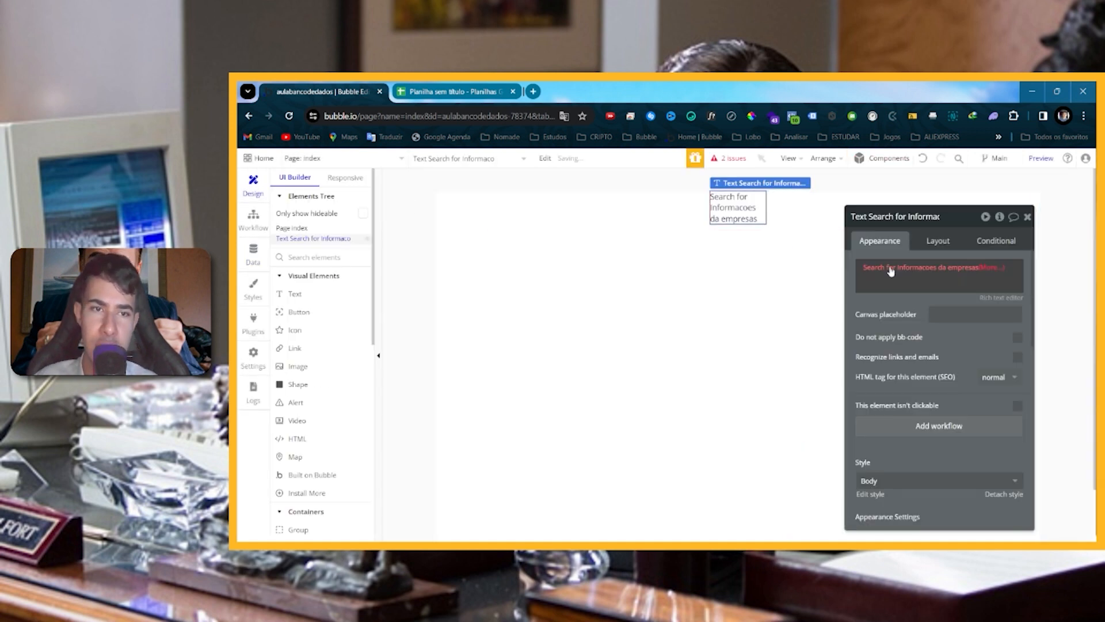
Complete the text's search constraint as empresa = Current User's empresa and close the search settings.
left_click(950, 268)
left_click(743, 271)
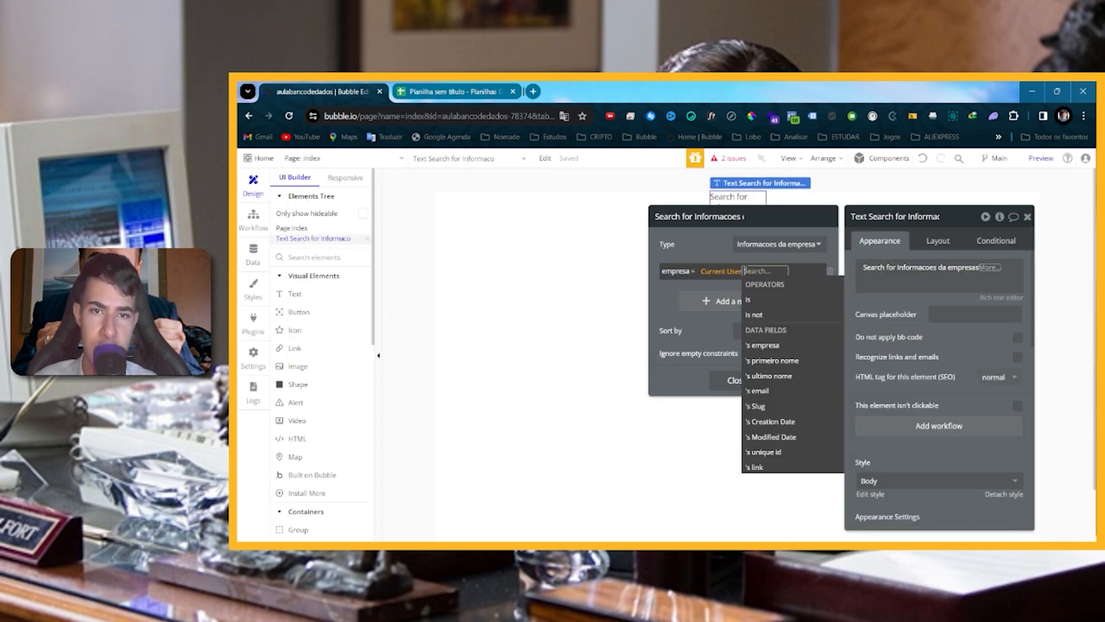
left_click(773, 344)
left_click(669, 299)
left_click(730, 376)
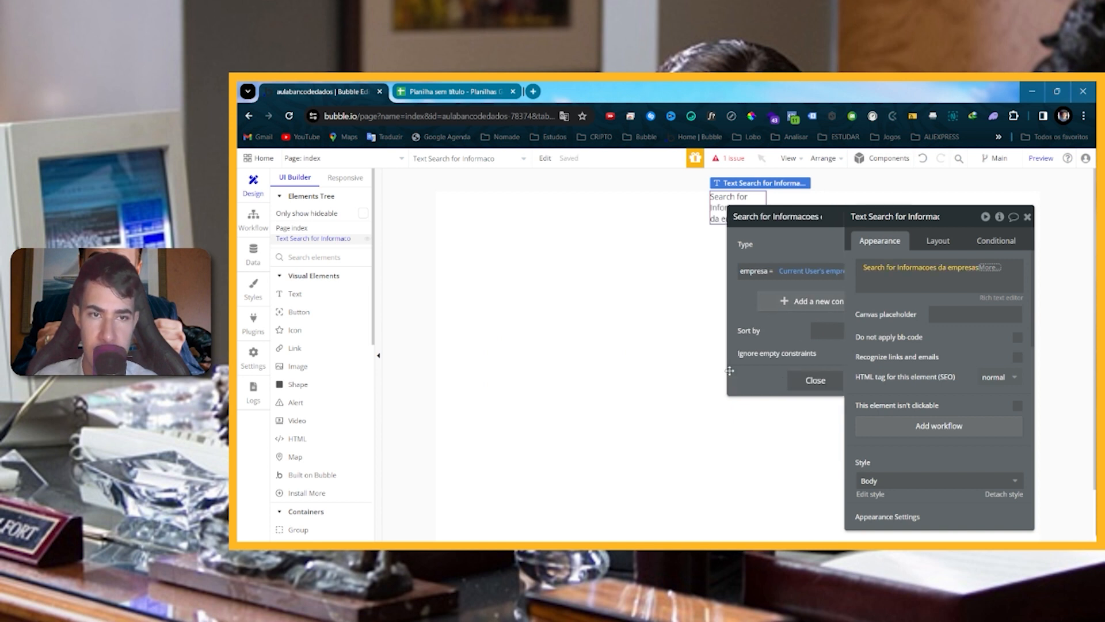
left_click(1008, 287)
Extend the text's search expression with the first item's empresa's nomeempresa.
left_click(993, 267)
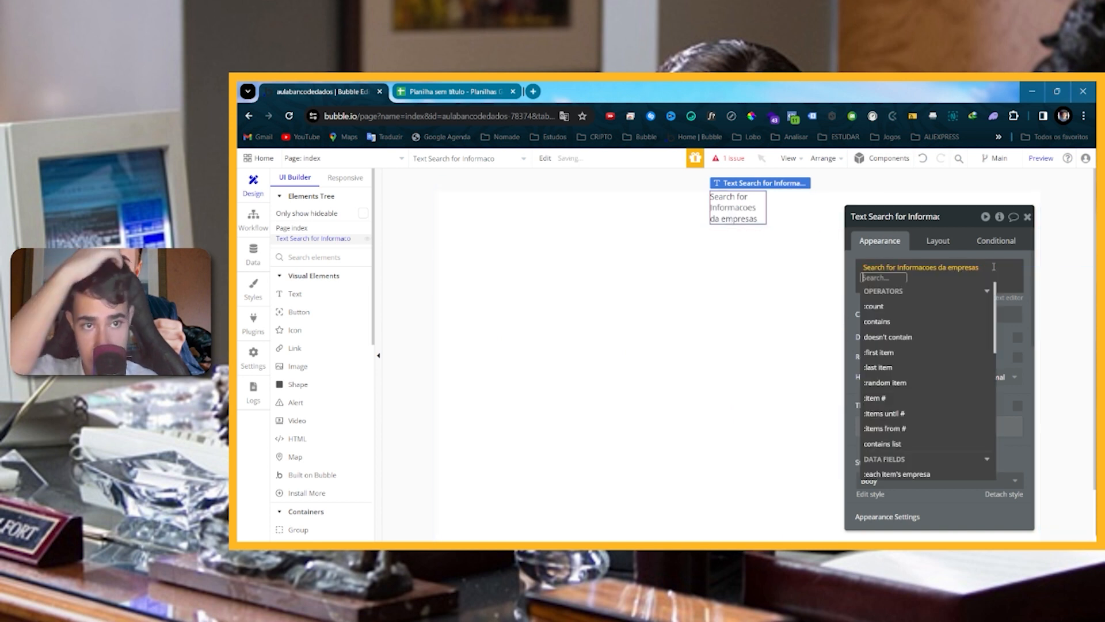
left_click(911, 353)
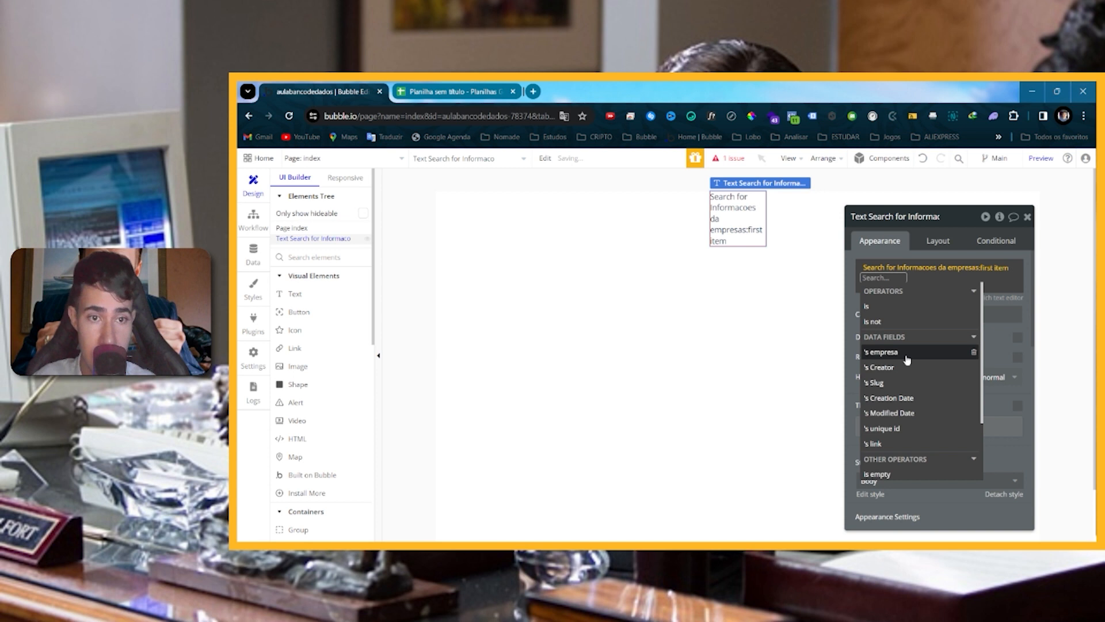
left_click(907, 358)
left_click(914, 385)
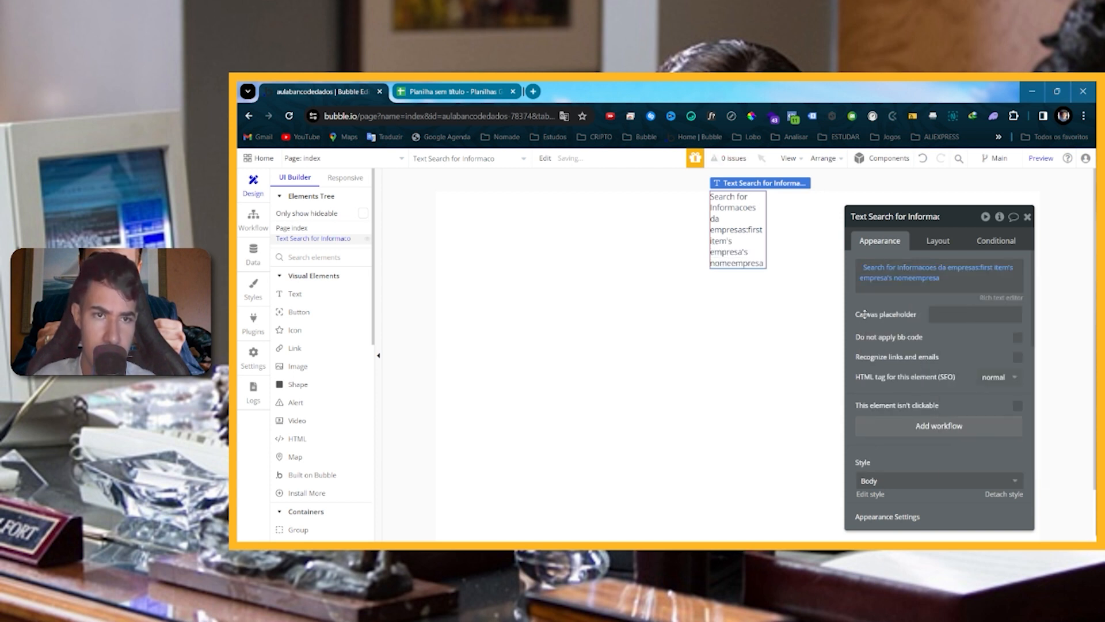
Review the User and Produtos data types in Bubble and examine the header row of the Produtos sheet.
mouse_move(924, 267)
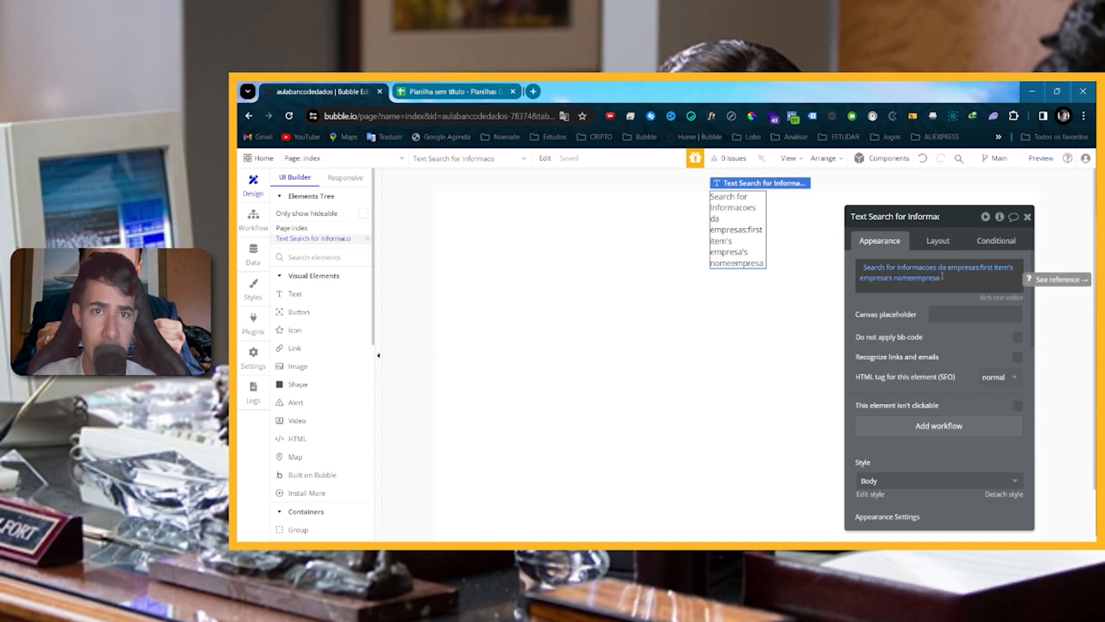
left_click(254, 253)
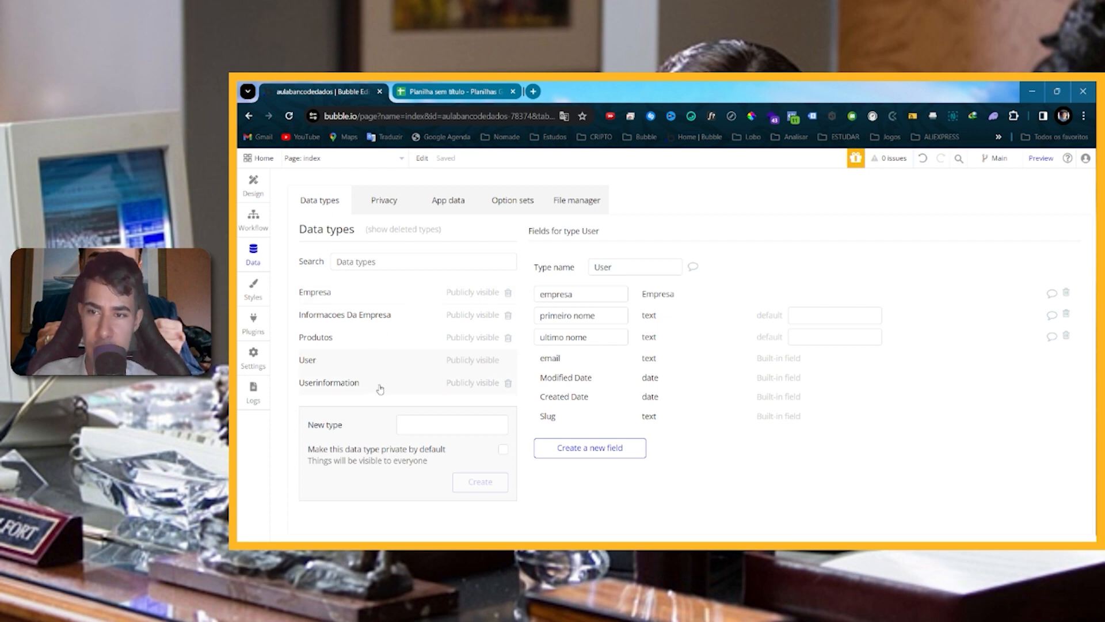
left_click(342, 338)
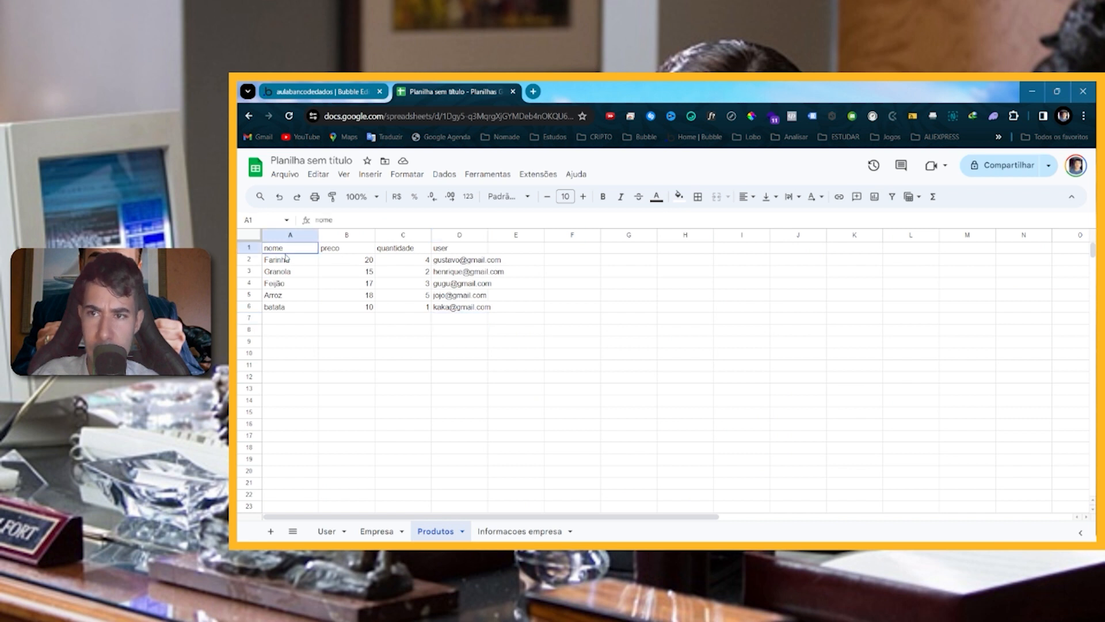
left_click_drag(285, 254, 982, 254)
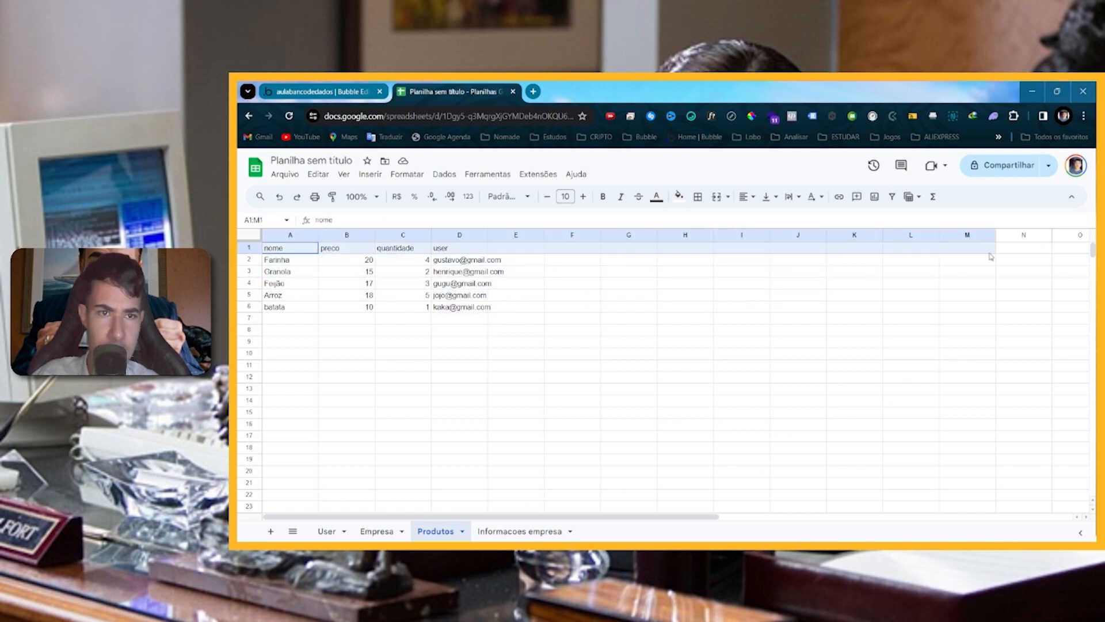
left_click_drag(1088, 247, 1027, 251)
left_click(921, 250)
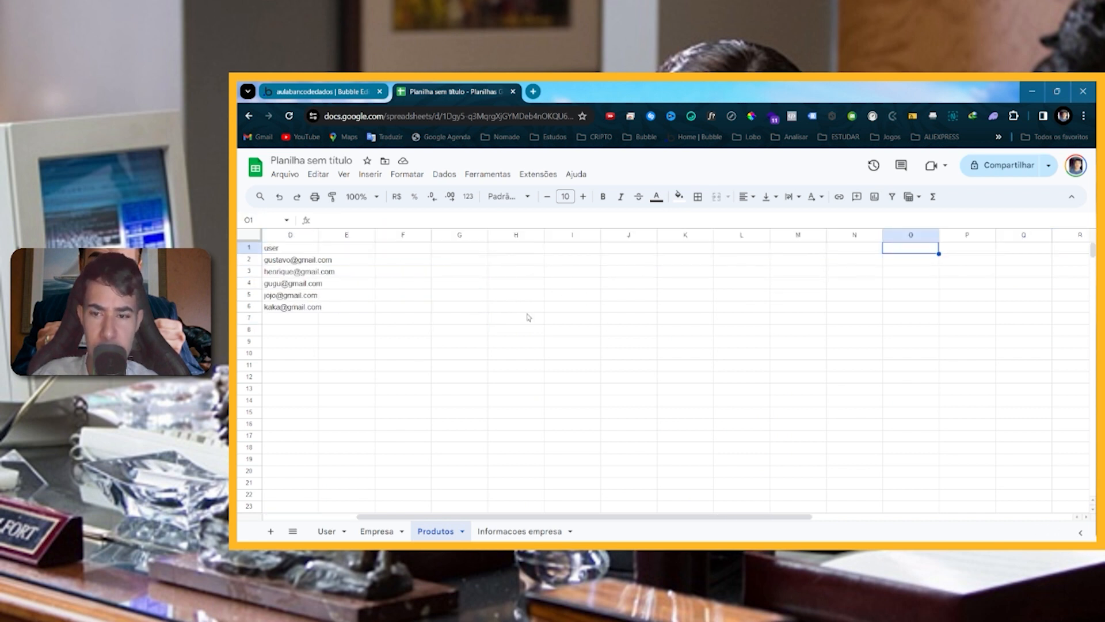
Add a new sheet named "Informacoes produtos" to the workbook.
left_click(267, 531)
double_click(490, 533)
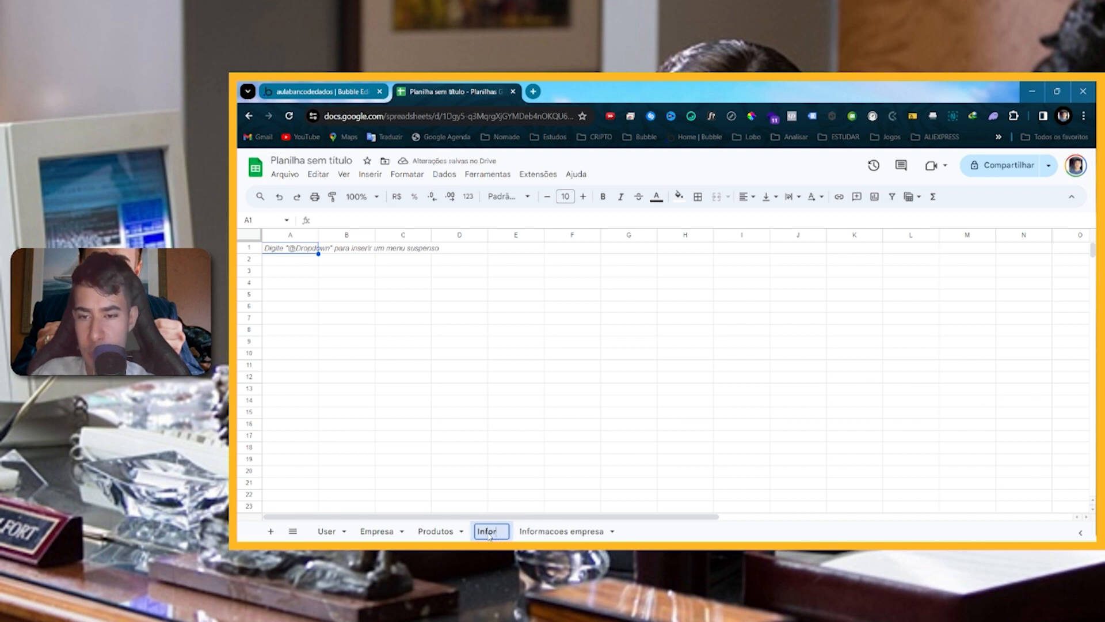
left_click(463, 355)
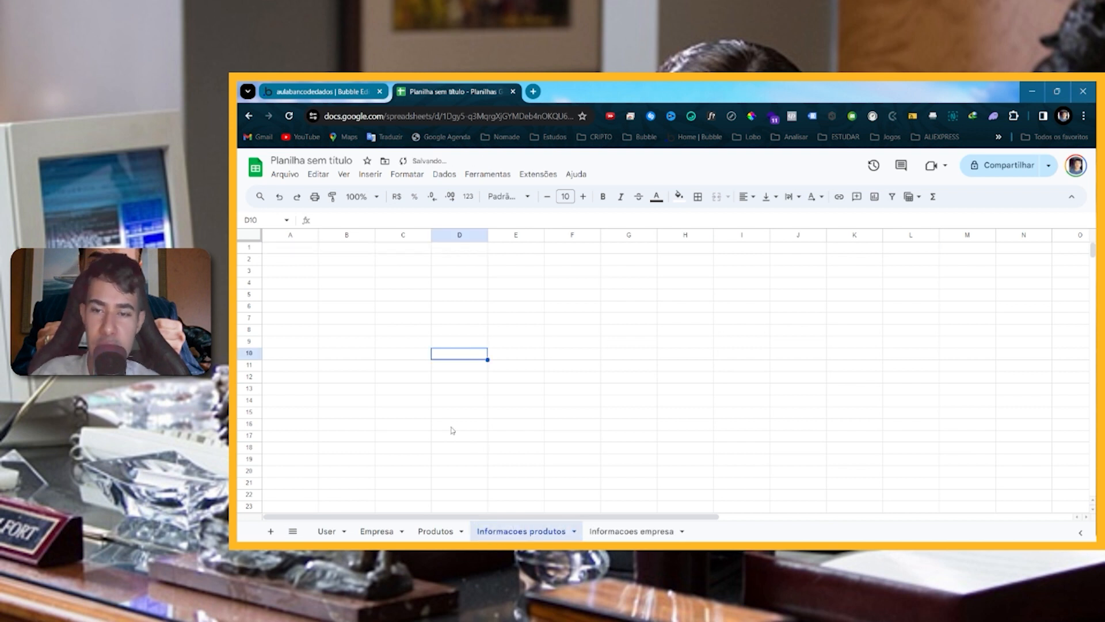
Compare the Empresa and Produtos sheets with the Informacoes produtos sheet.
left_click(389, 533)
left_click(436, 531)
left_click(509, 533)
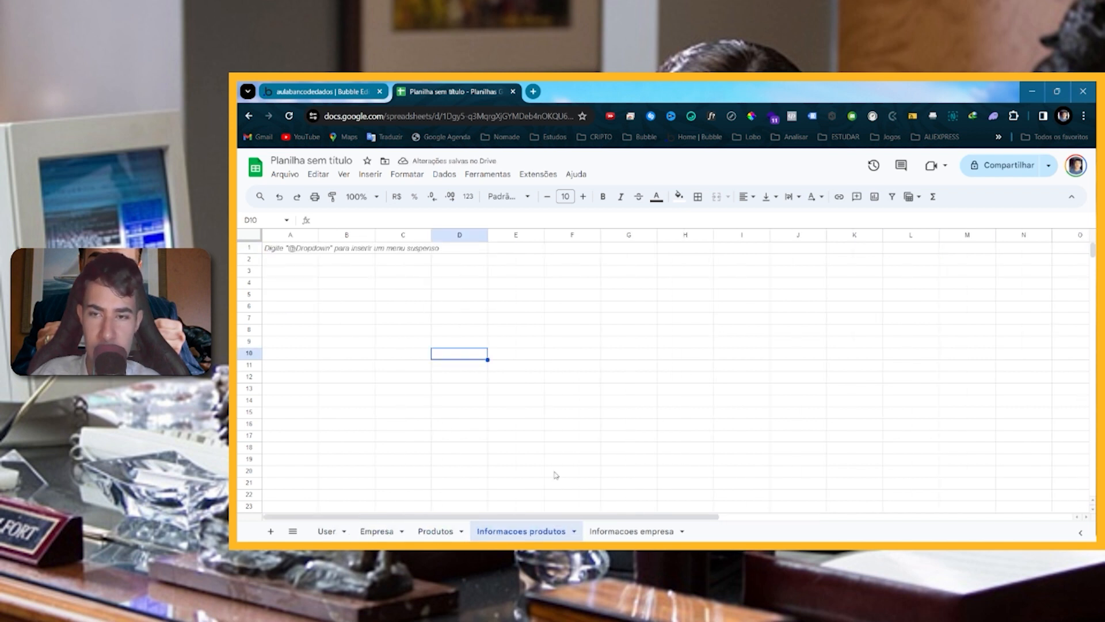
left_click(435, 531)
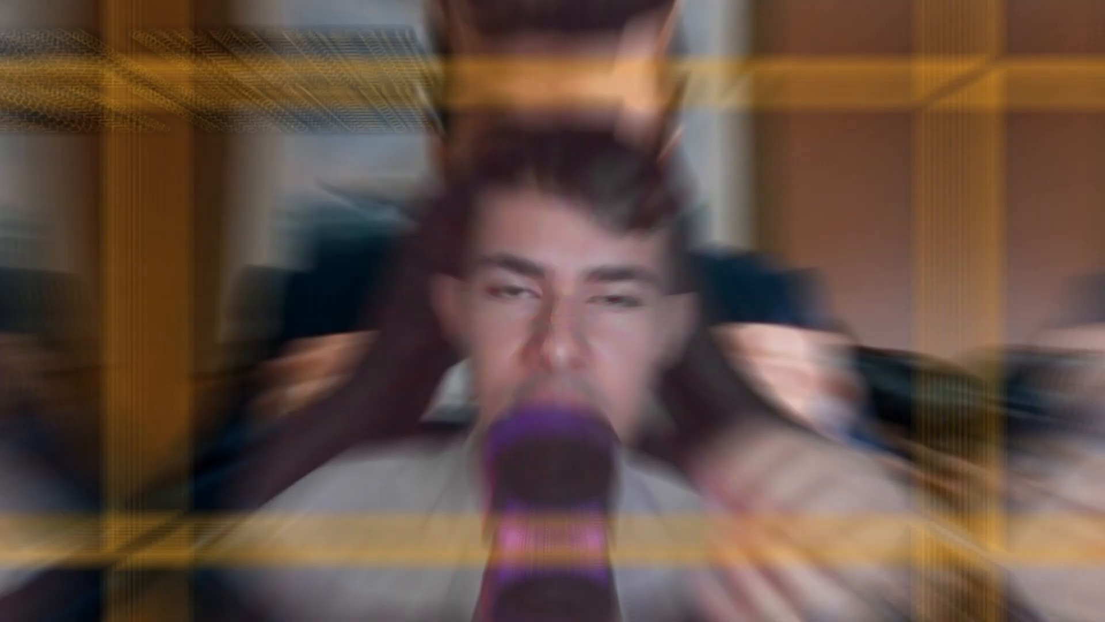